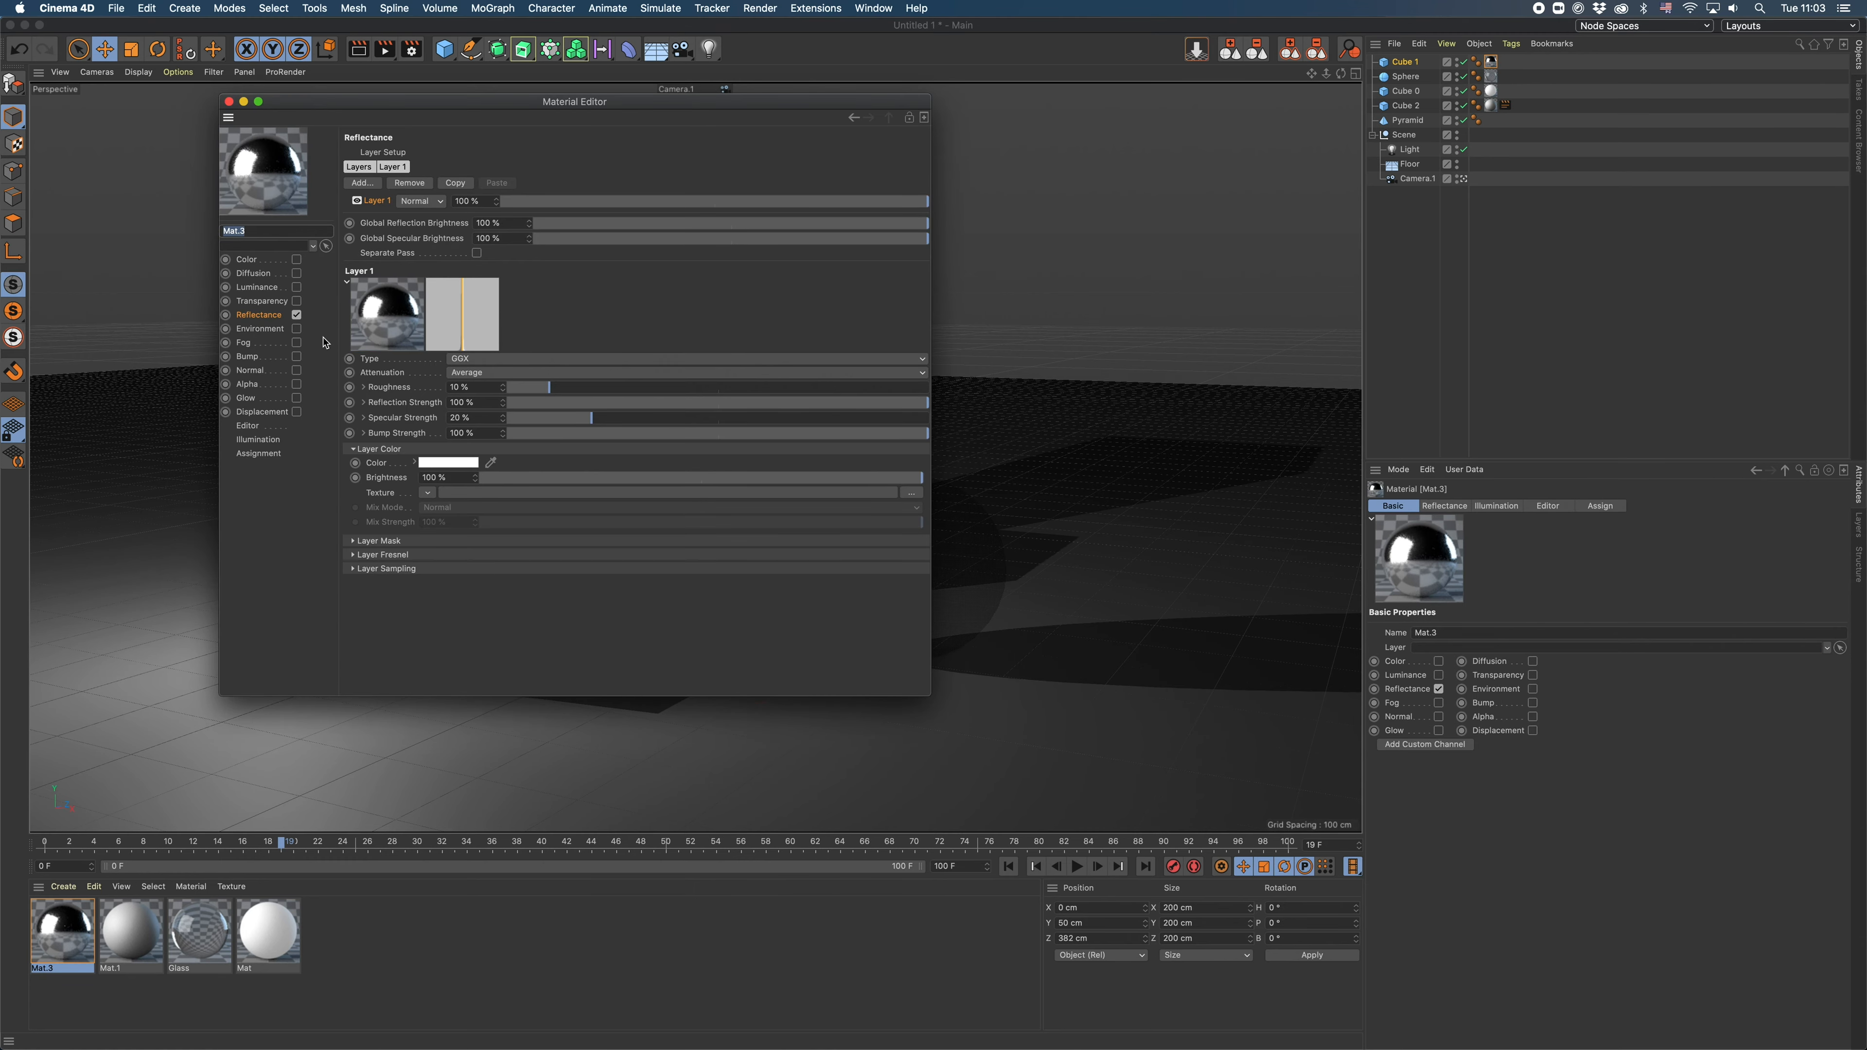
- Examine the reflectance type options of Cube 1's material and the glass material assigned to the sphere
click(485, 360)
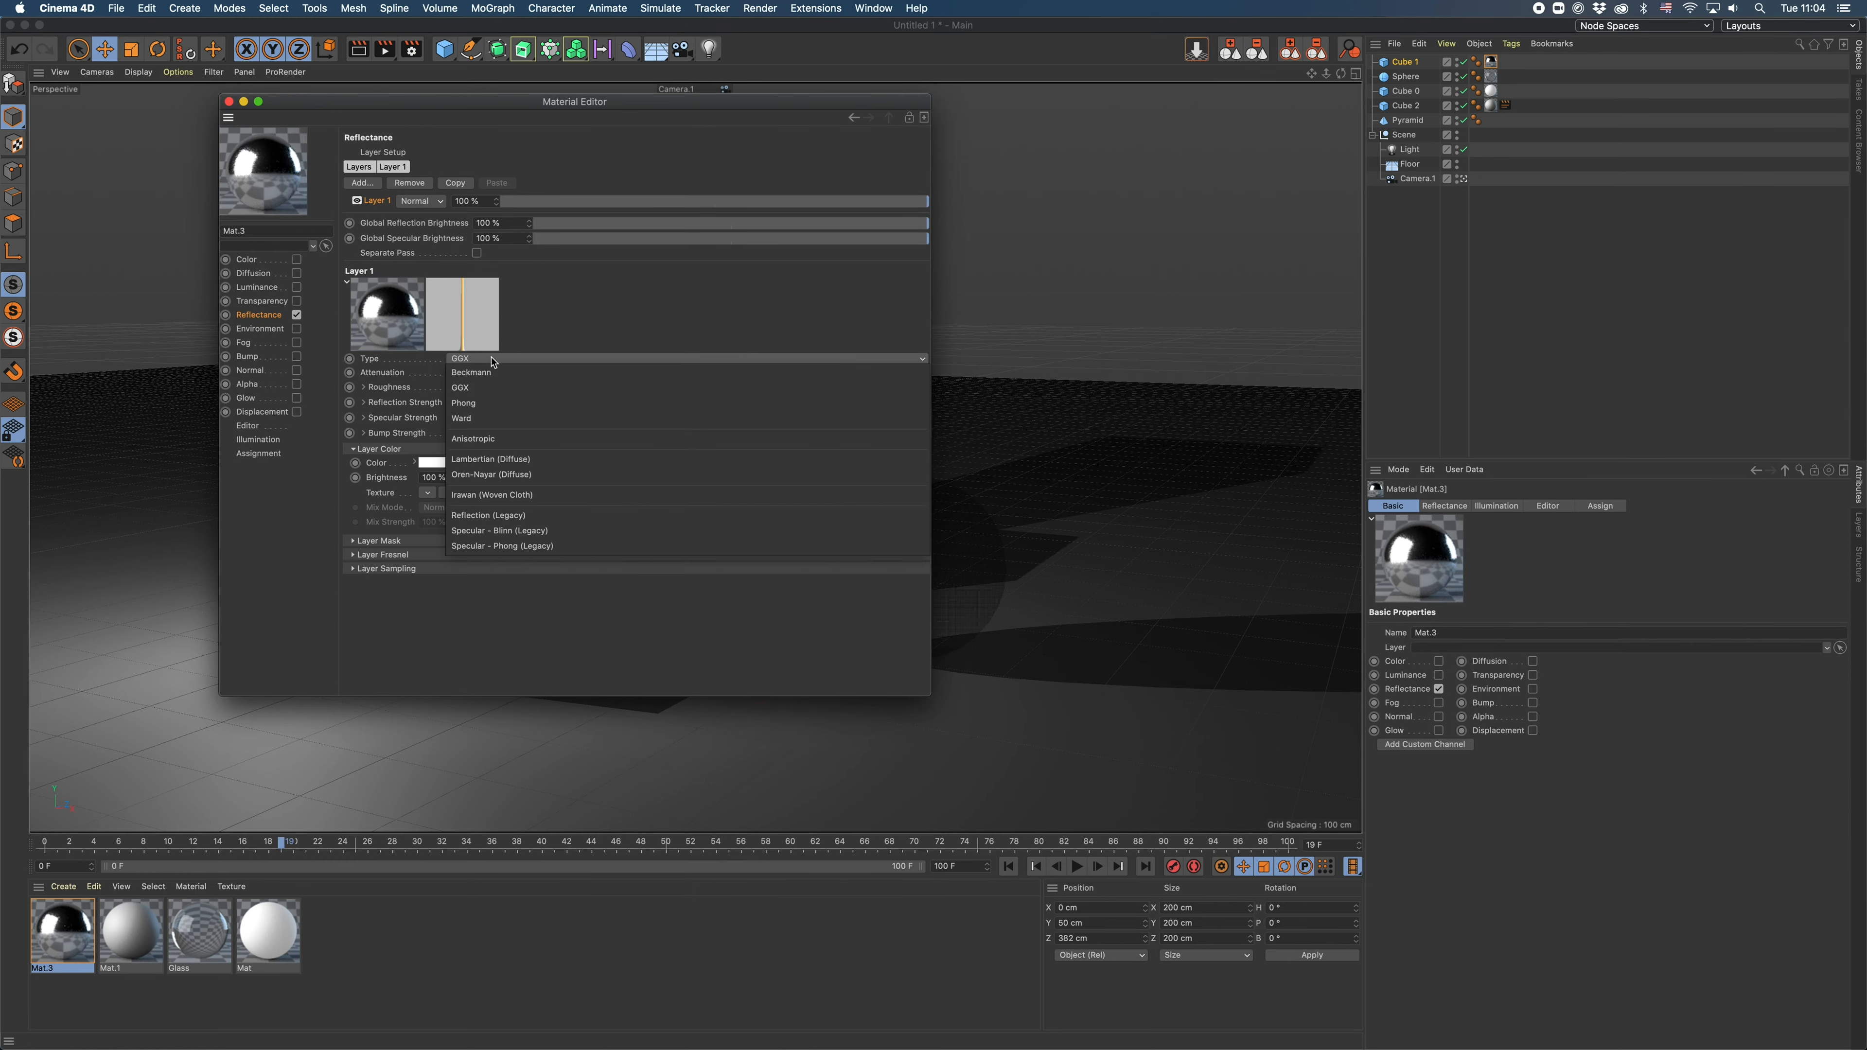
click(622, 283)
click(228, 101)
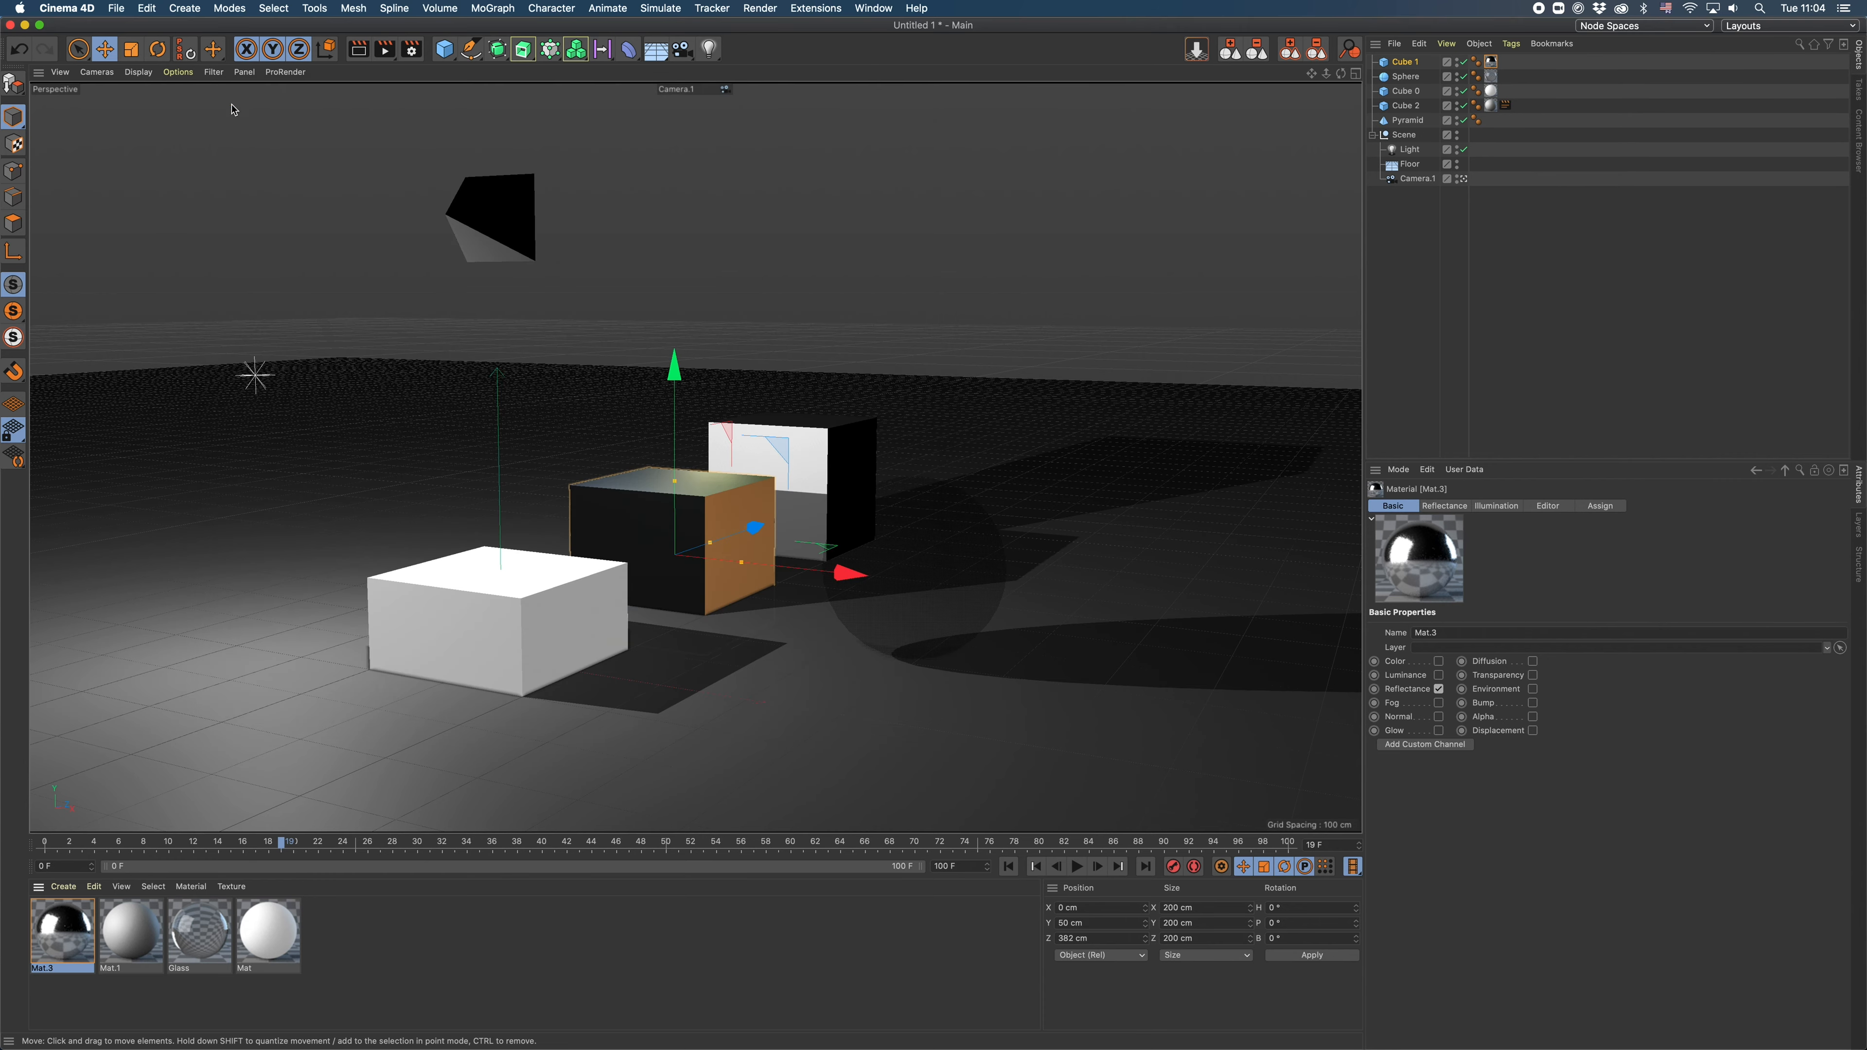
click(1407, 78)
click(1492, 76)
double_click(1491, 76)
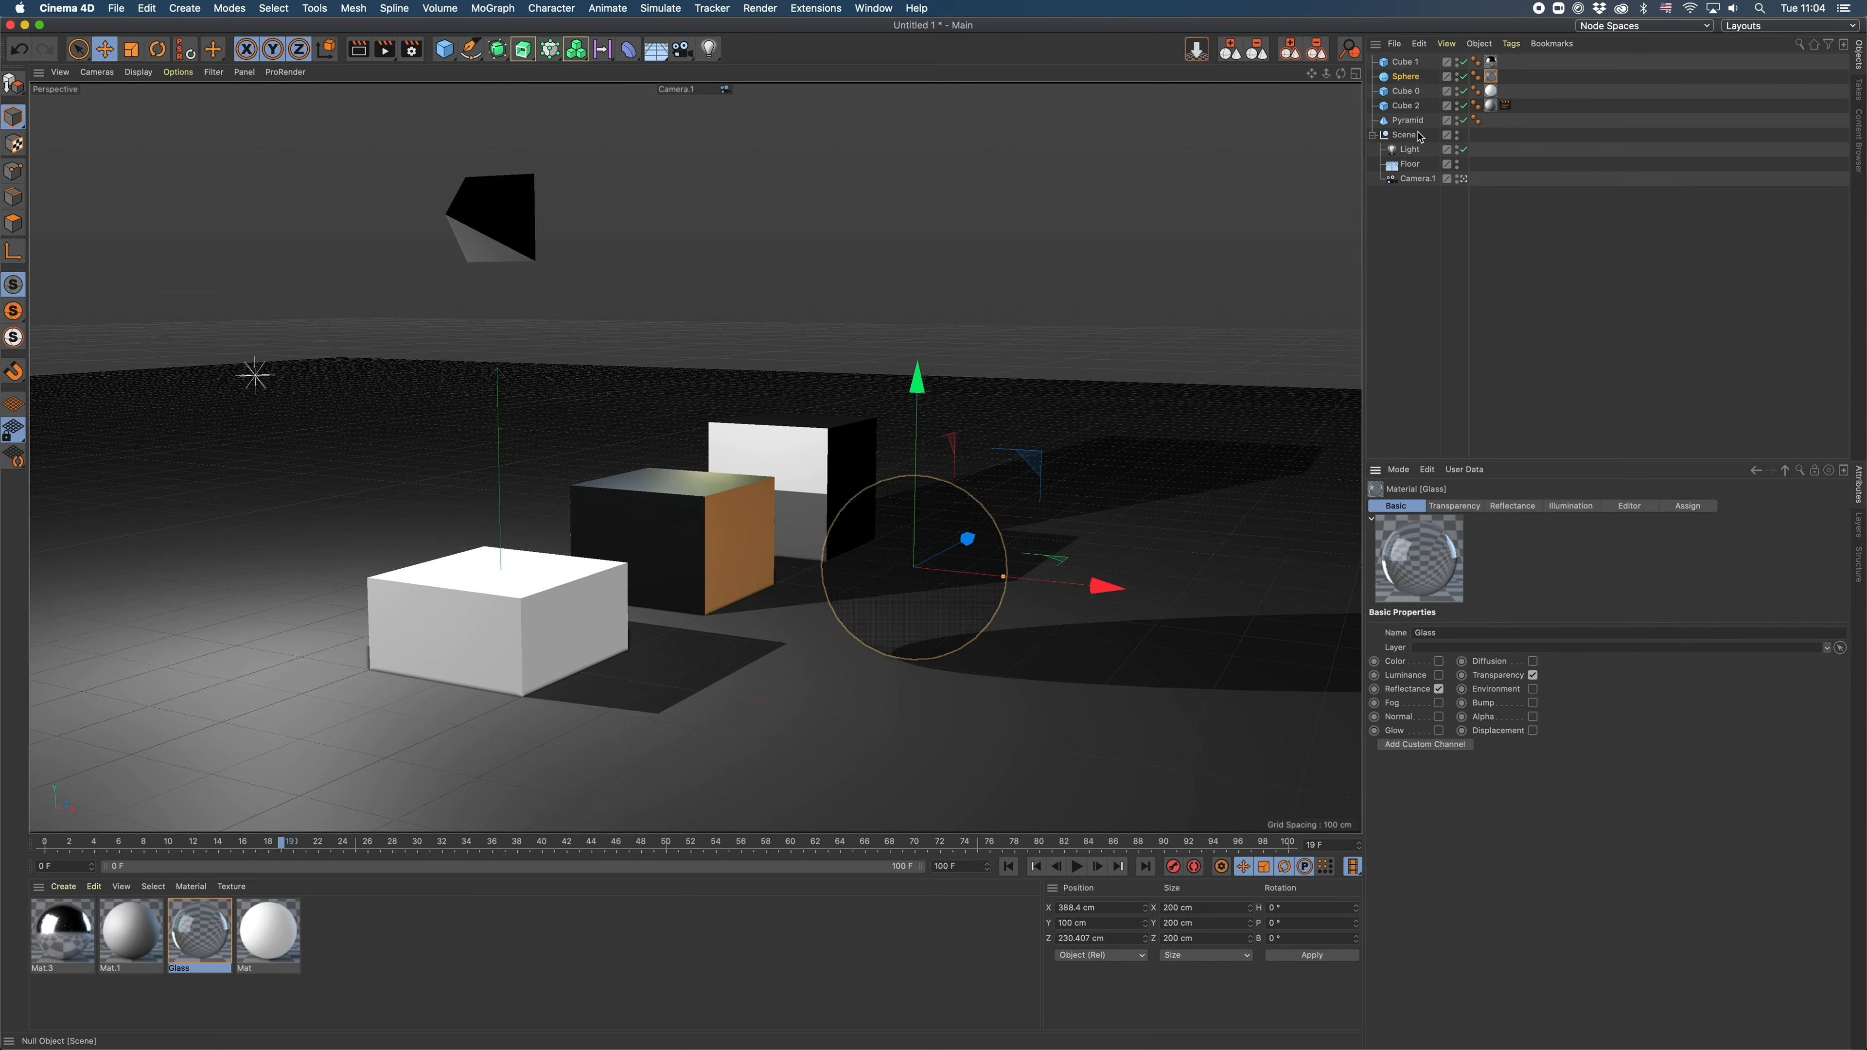
- Open the material of Cube 0 and adjust its luminance brightness to about 70%
click(1400, 94)
click(1489, 92)
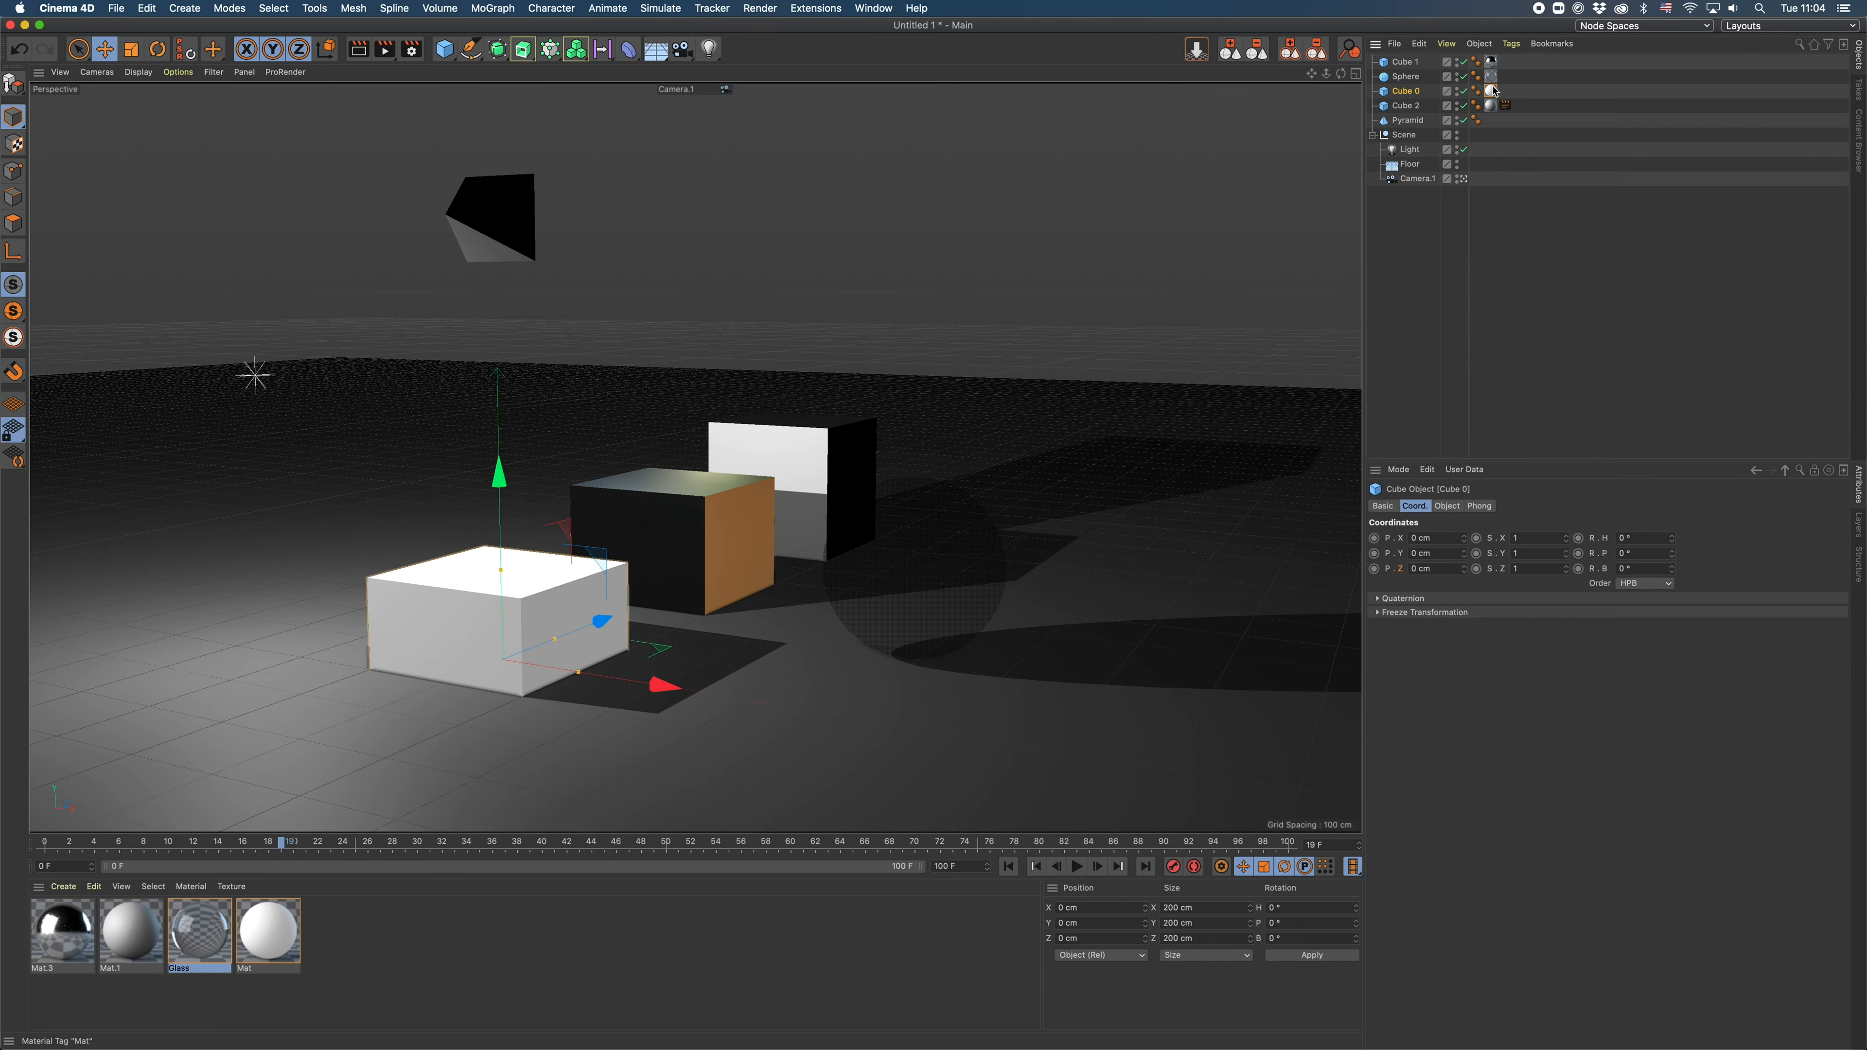
double_click(270, 947)
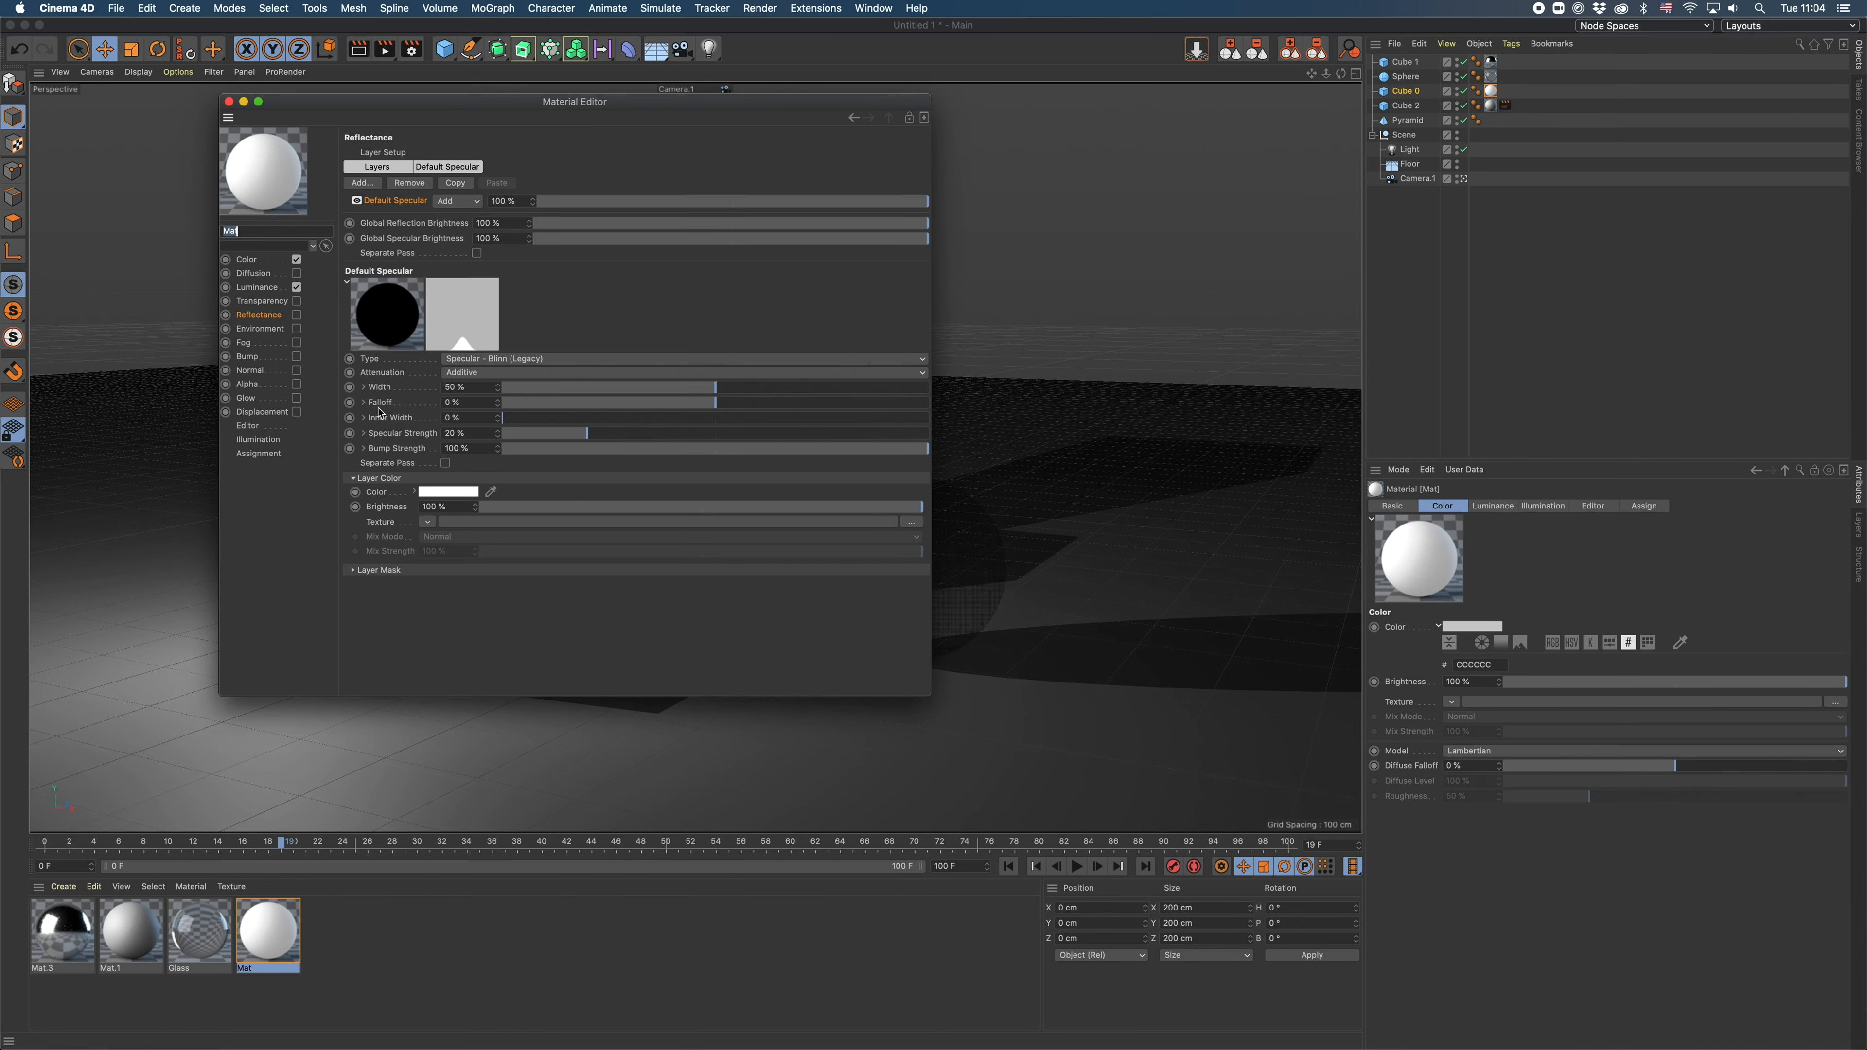
click(258, 288)
mouse_move(784, 214)
mouse_down()
mouse_move(823, 212)
mouse_move(793, 209)
mouse_up()
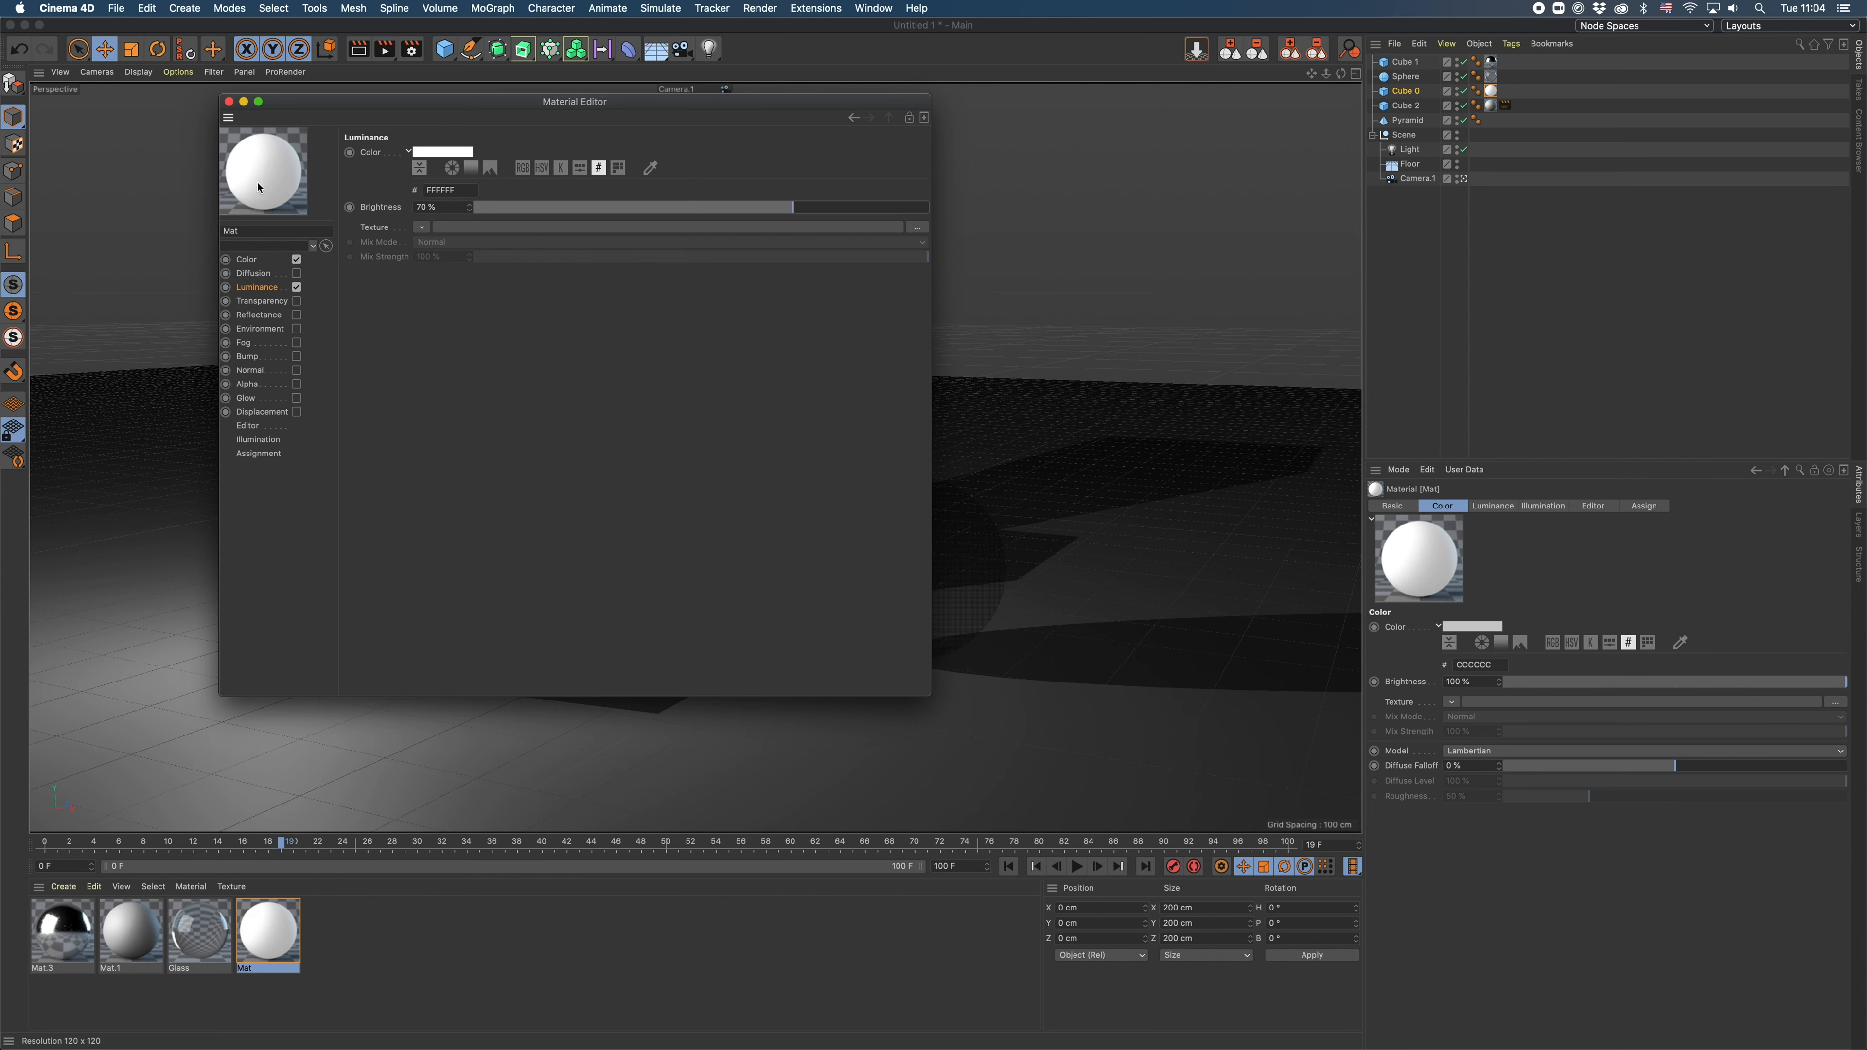
click(775, 212)
drag(774, 212, 788, 212)
drag(719, 102, 708, 102)
key(super+w)
- Disable the Reflectance channel in Cube 2's material and review its Color channel settings
click(1402, 109)
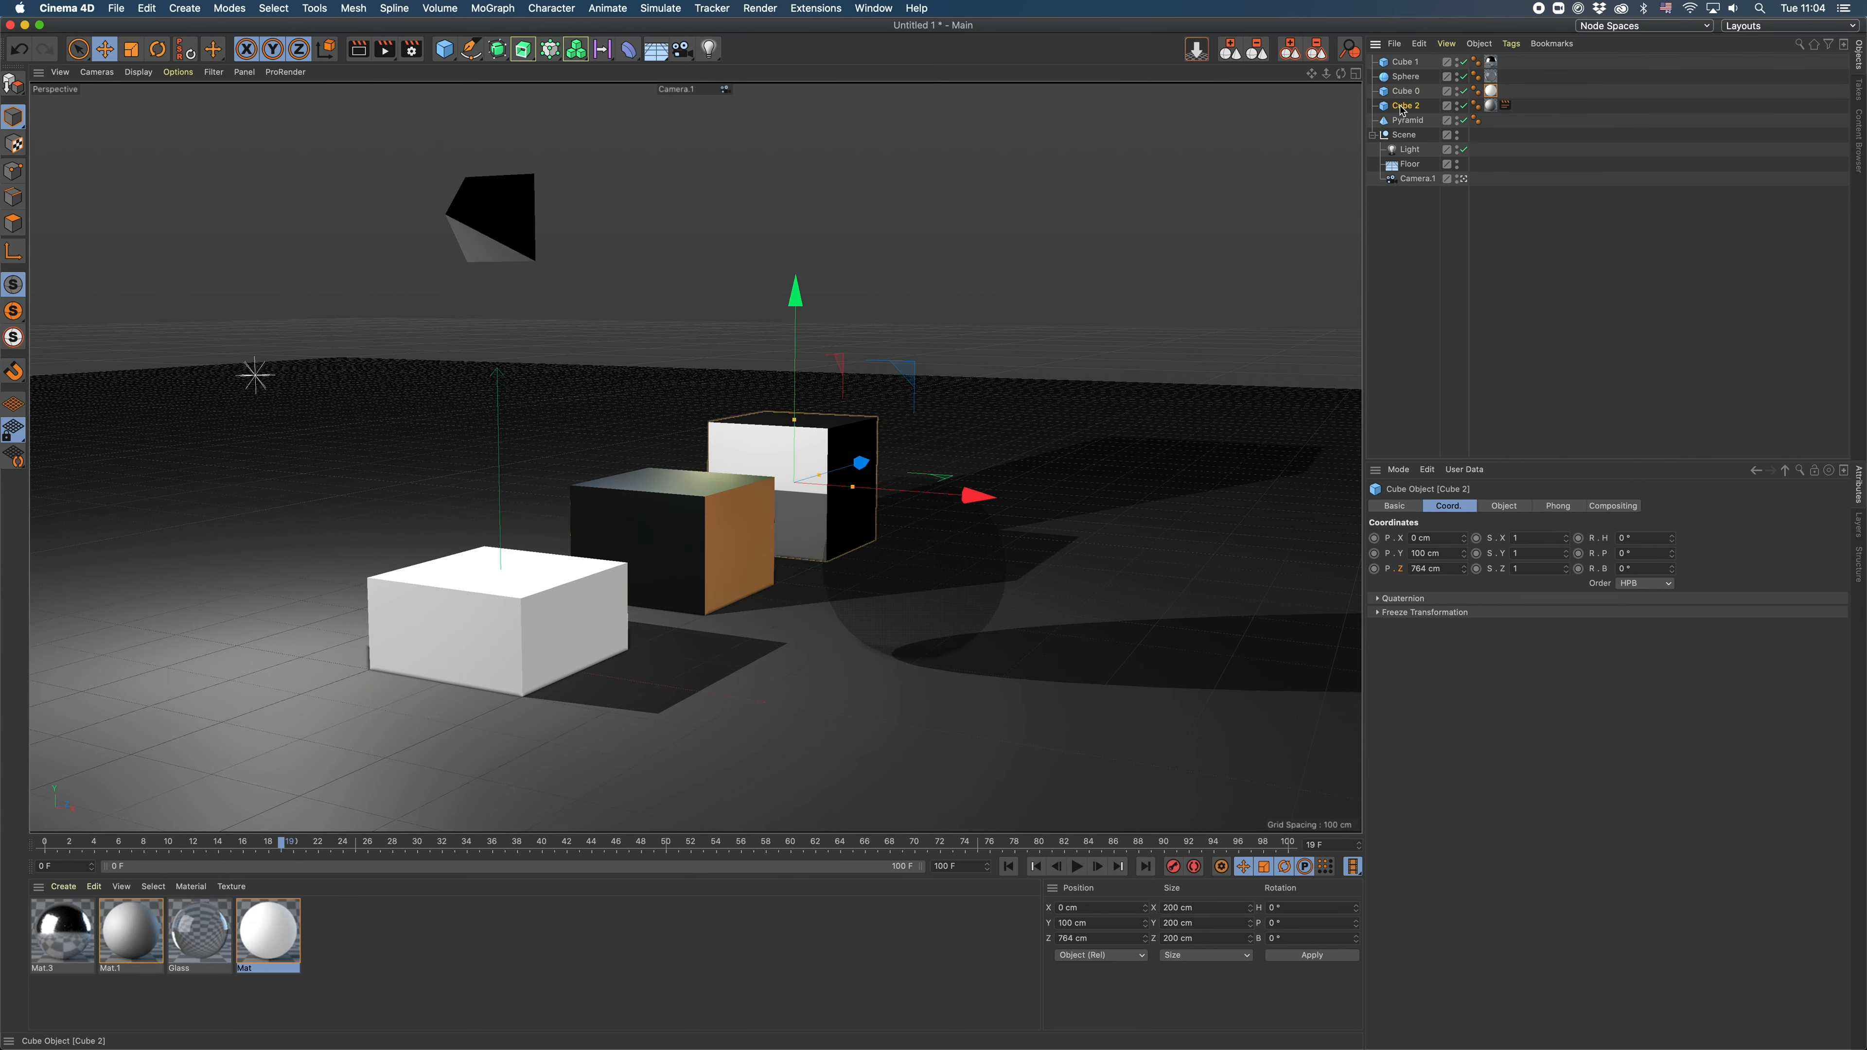
click(1490, 105)
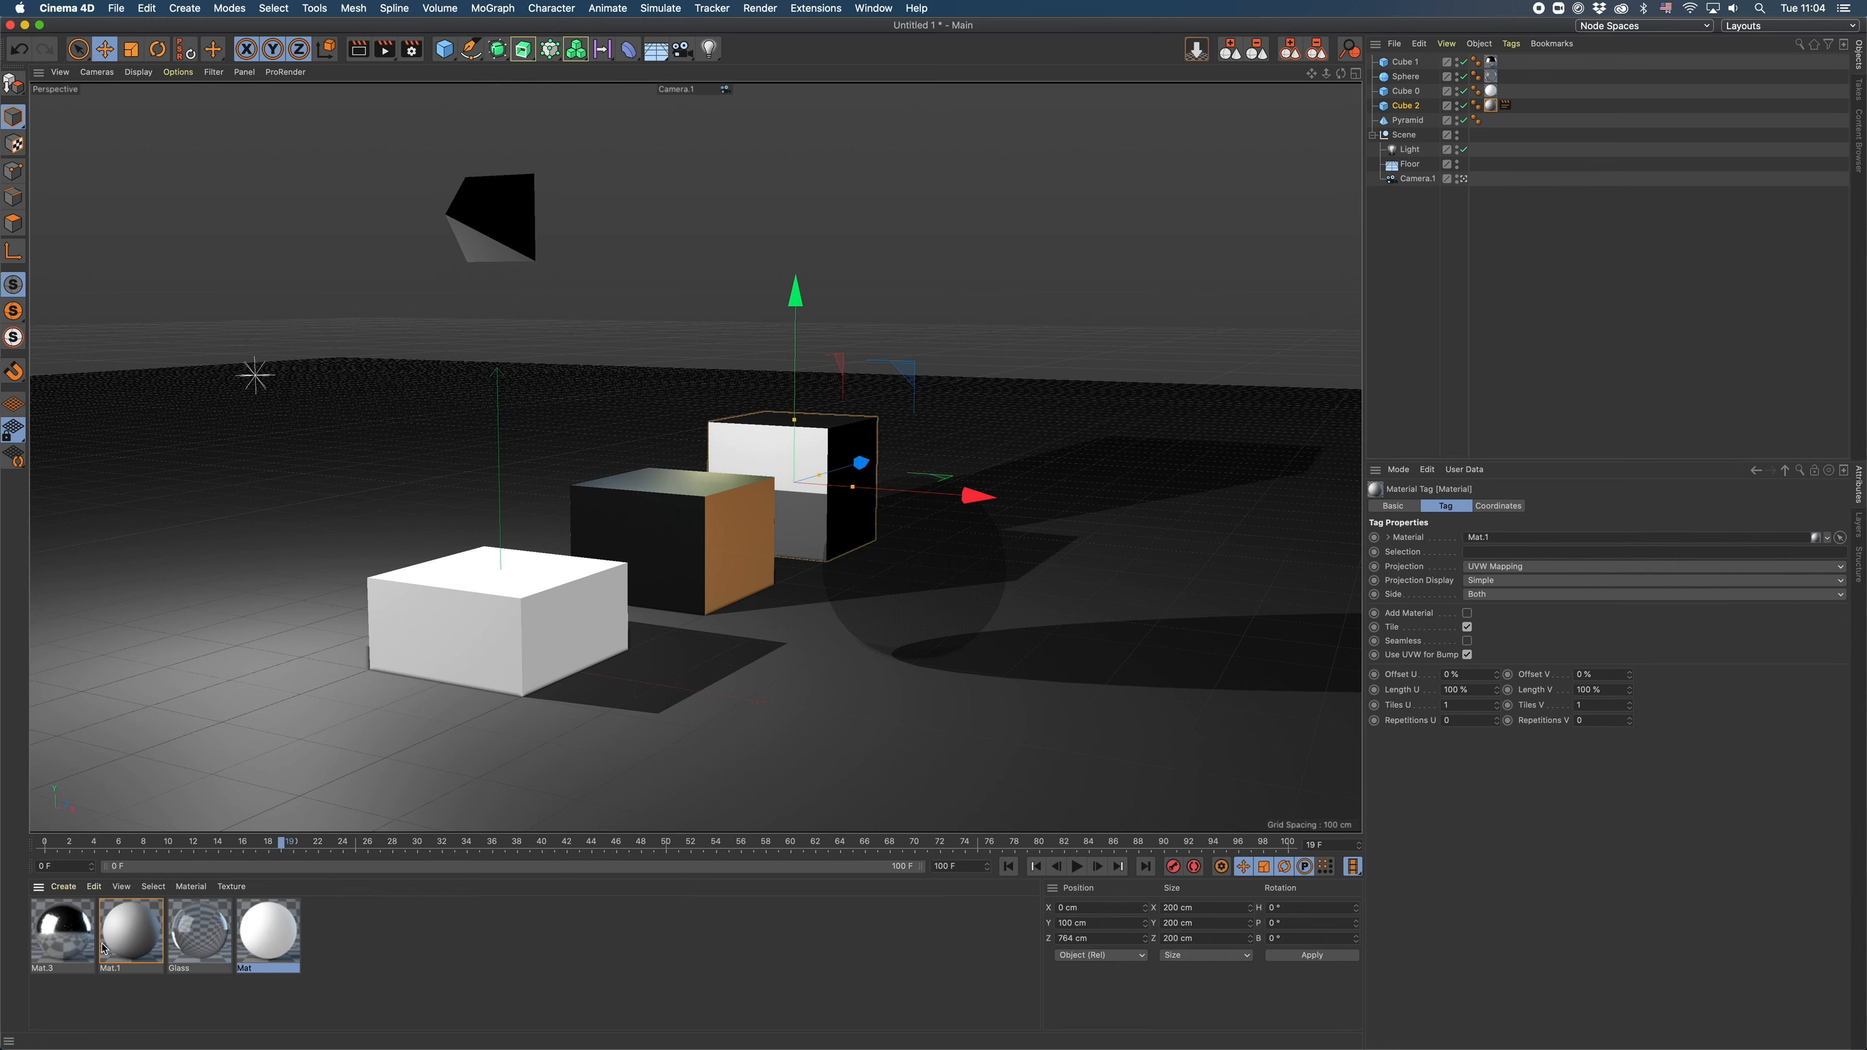
click(121, 907)
double_click(121, 937)
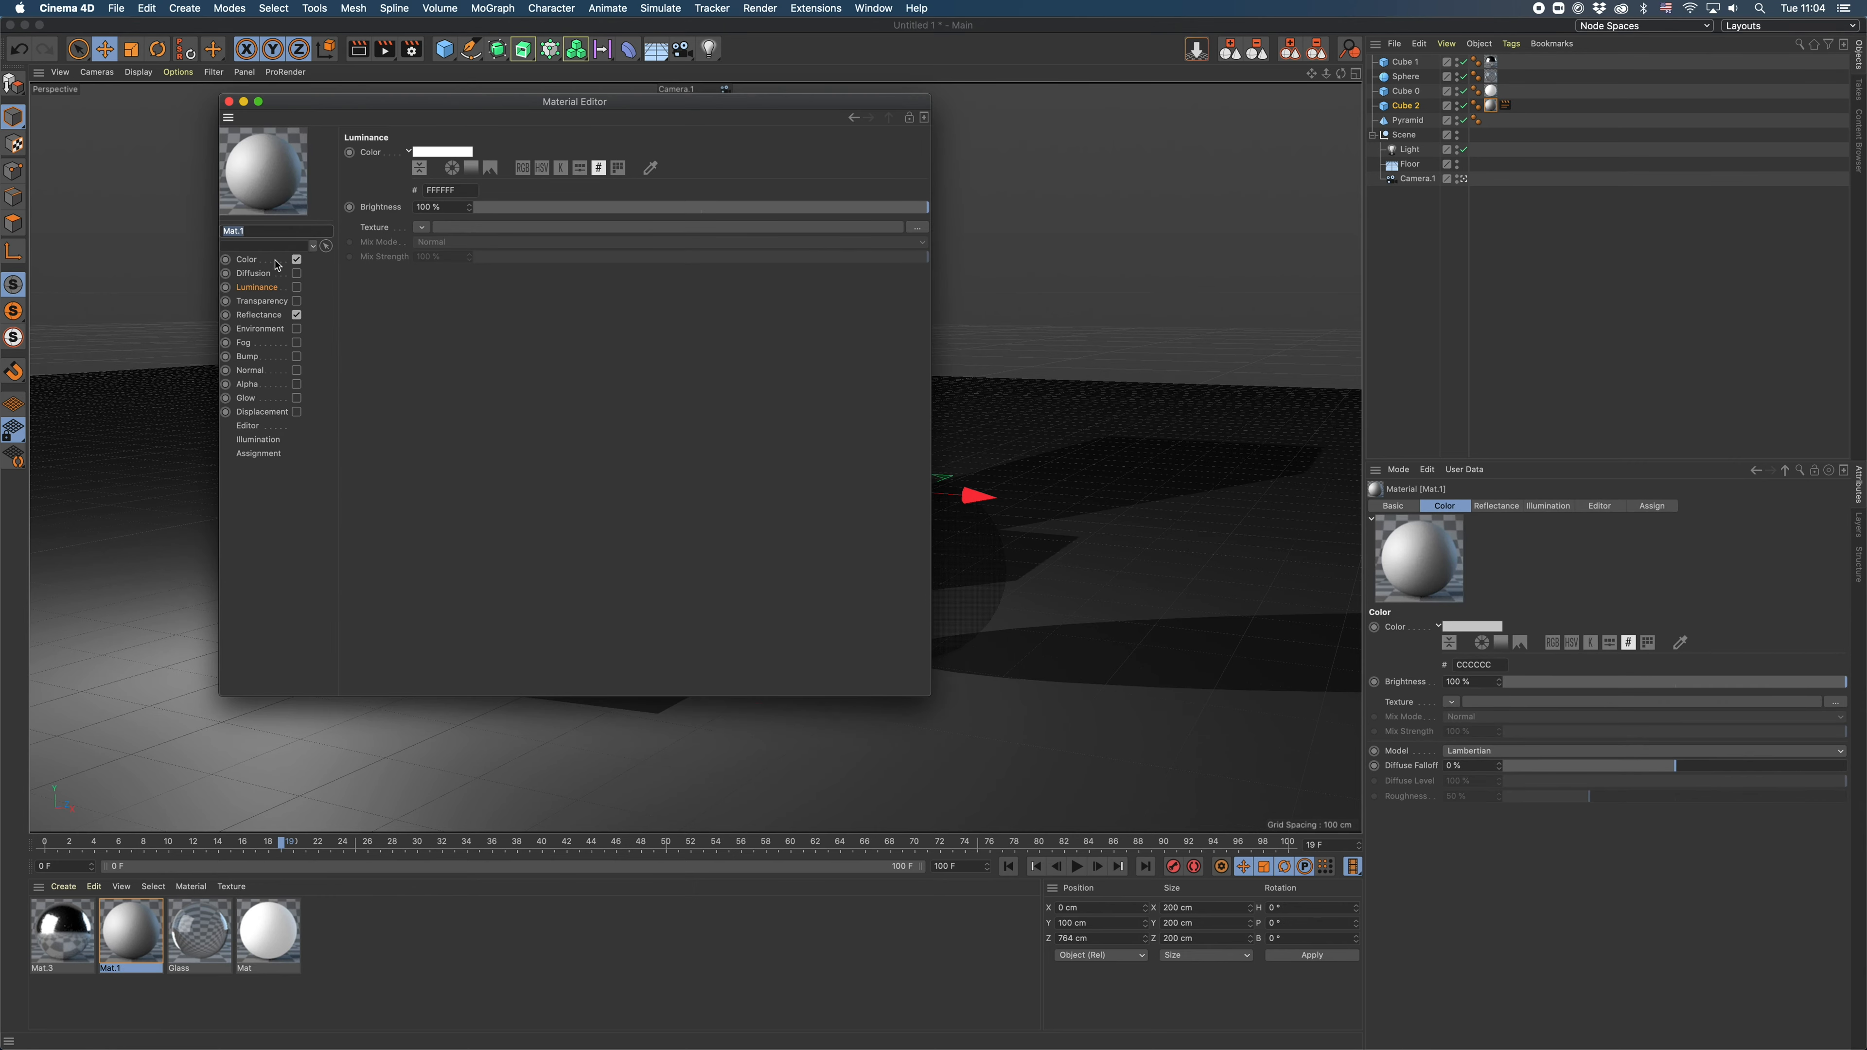
click(297, 315)
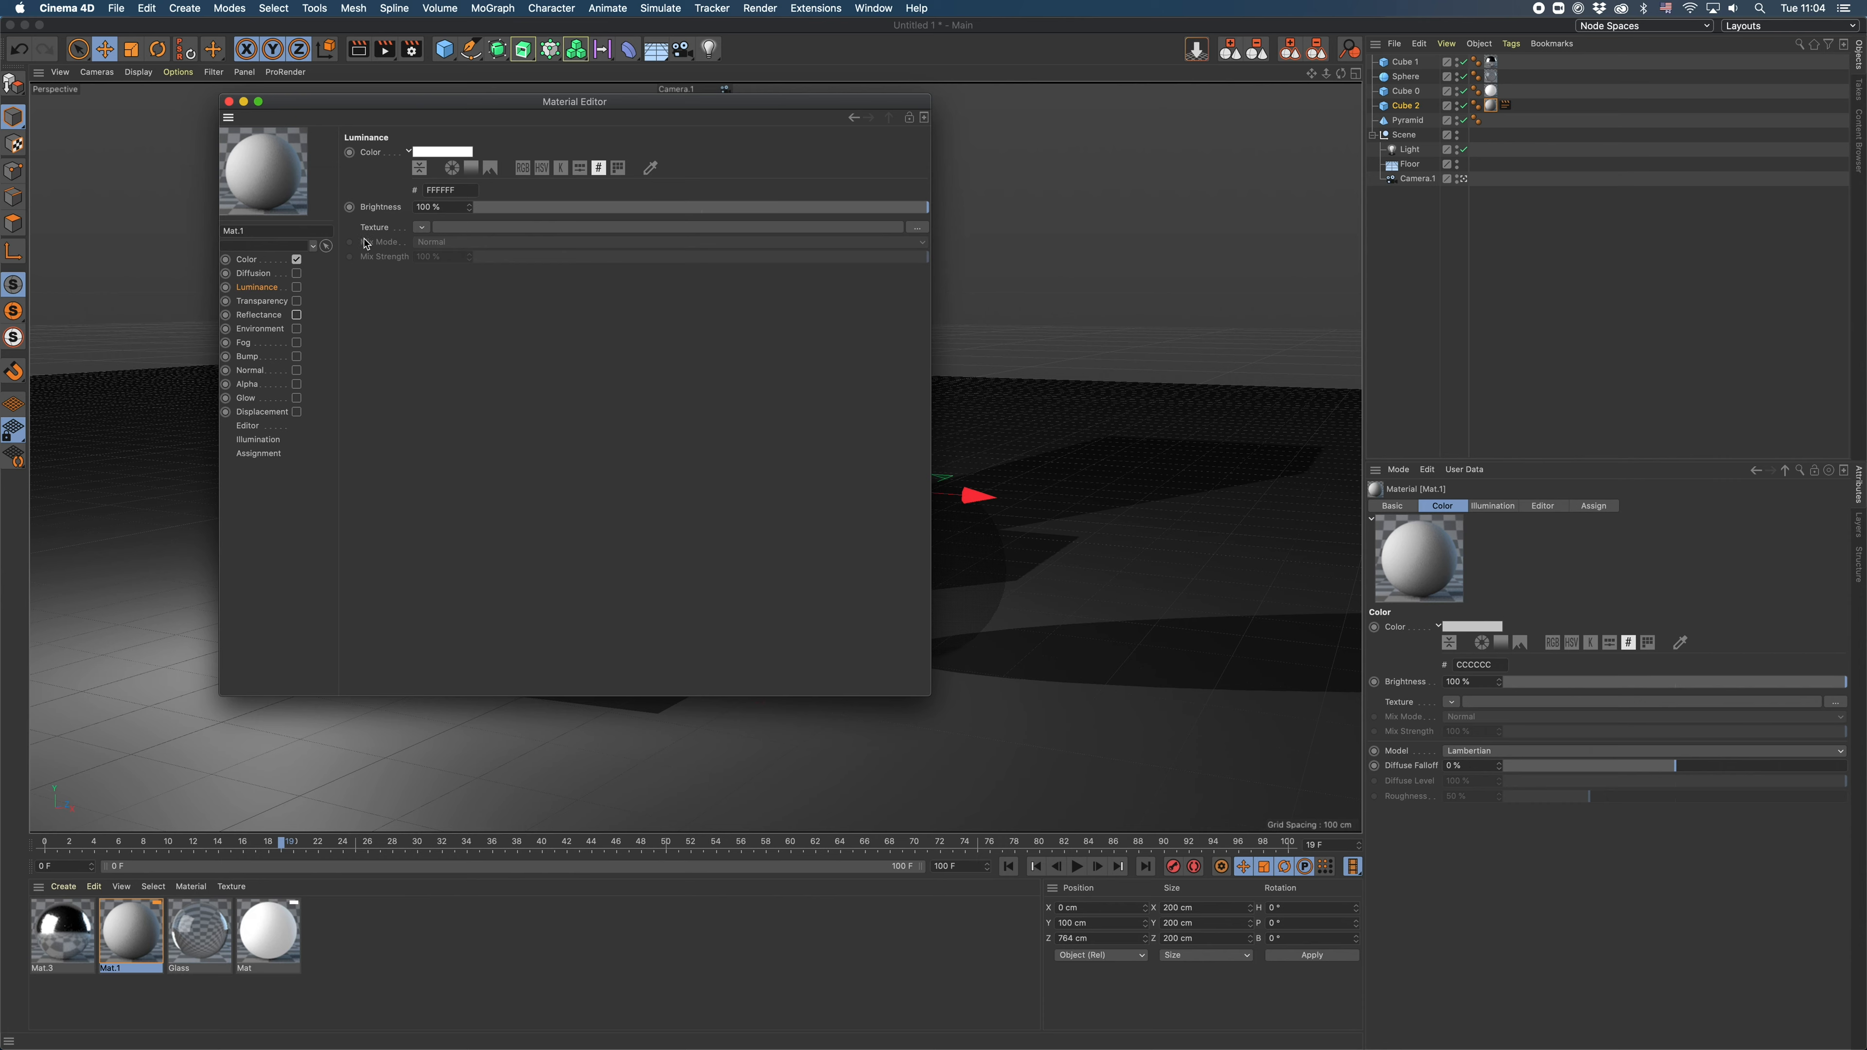
click(247, 259)
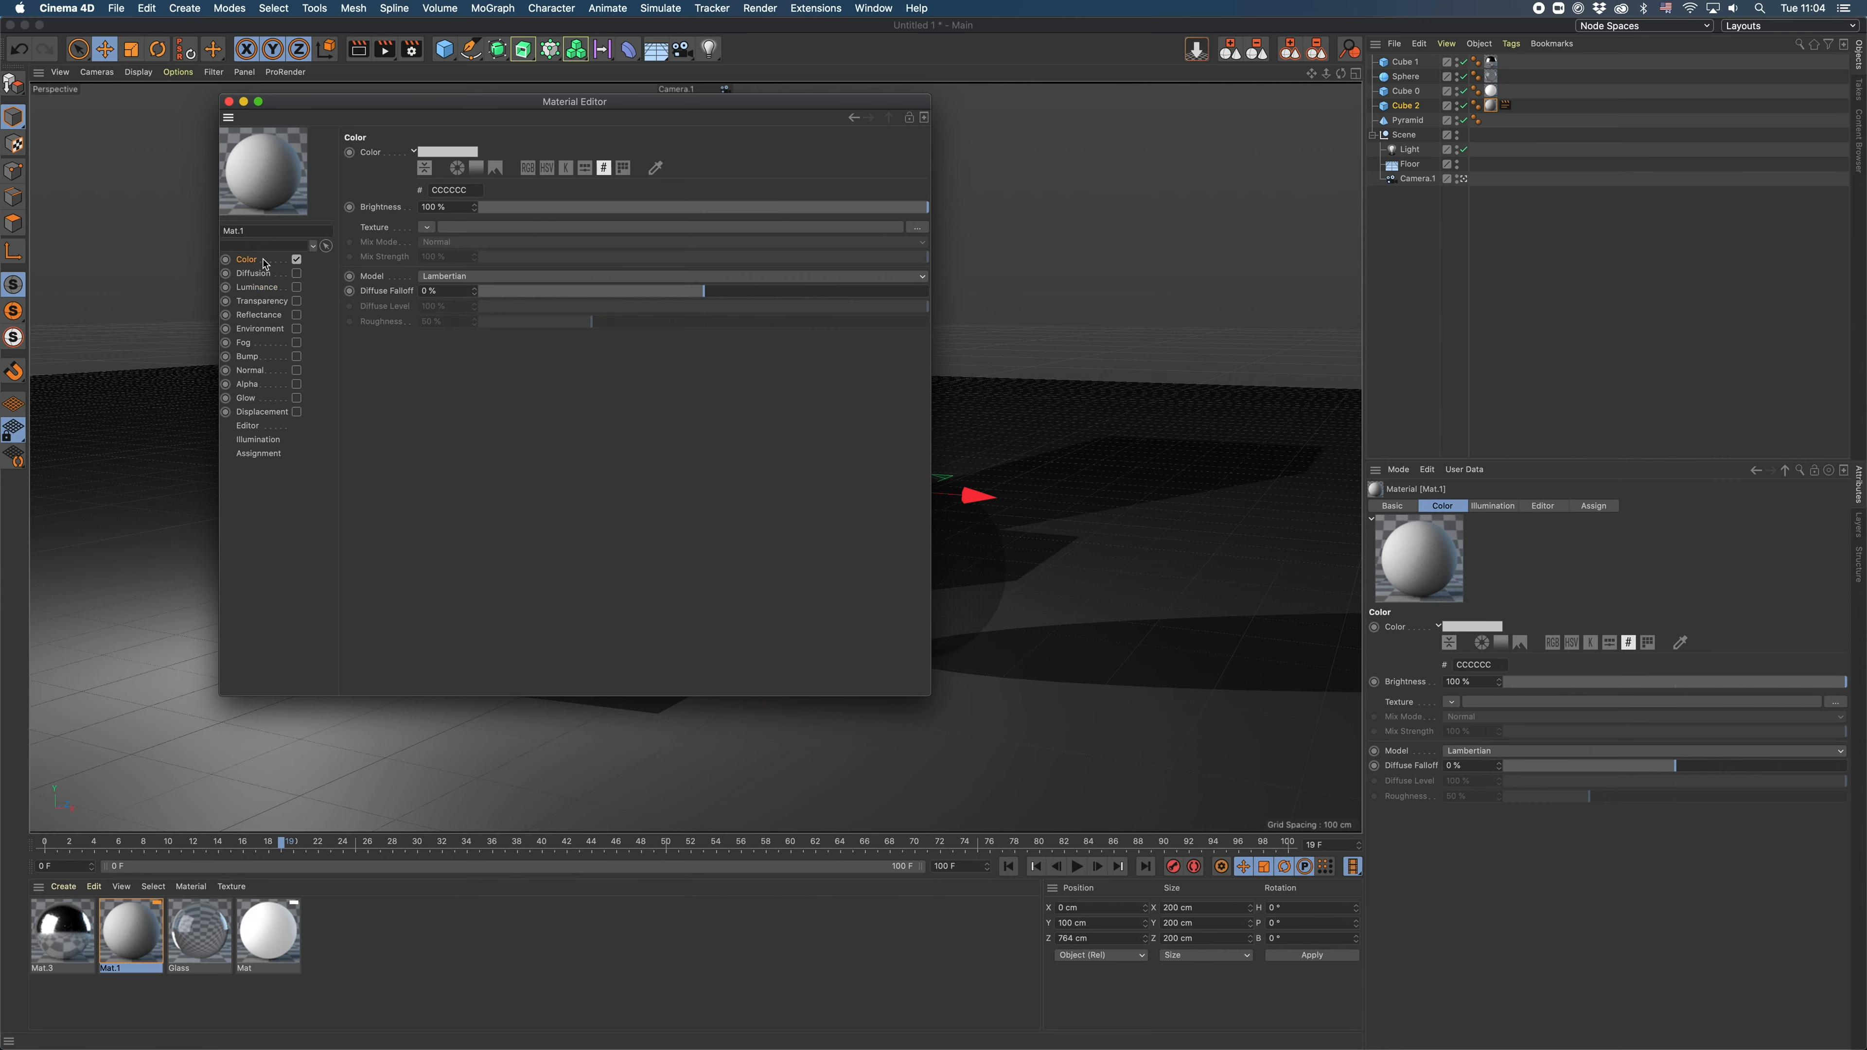
click(228, 102)
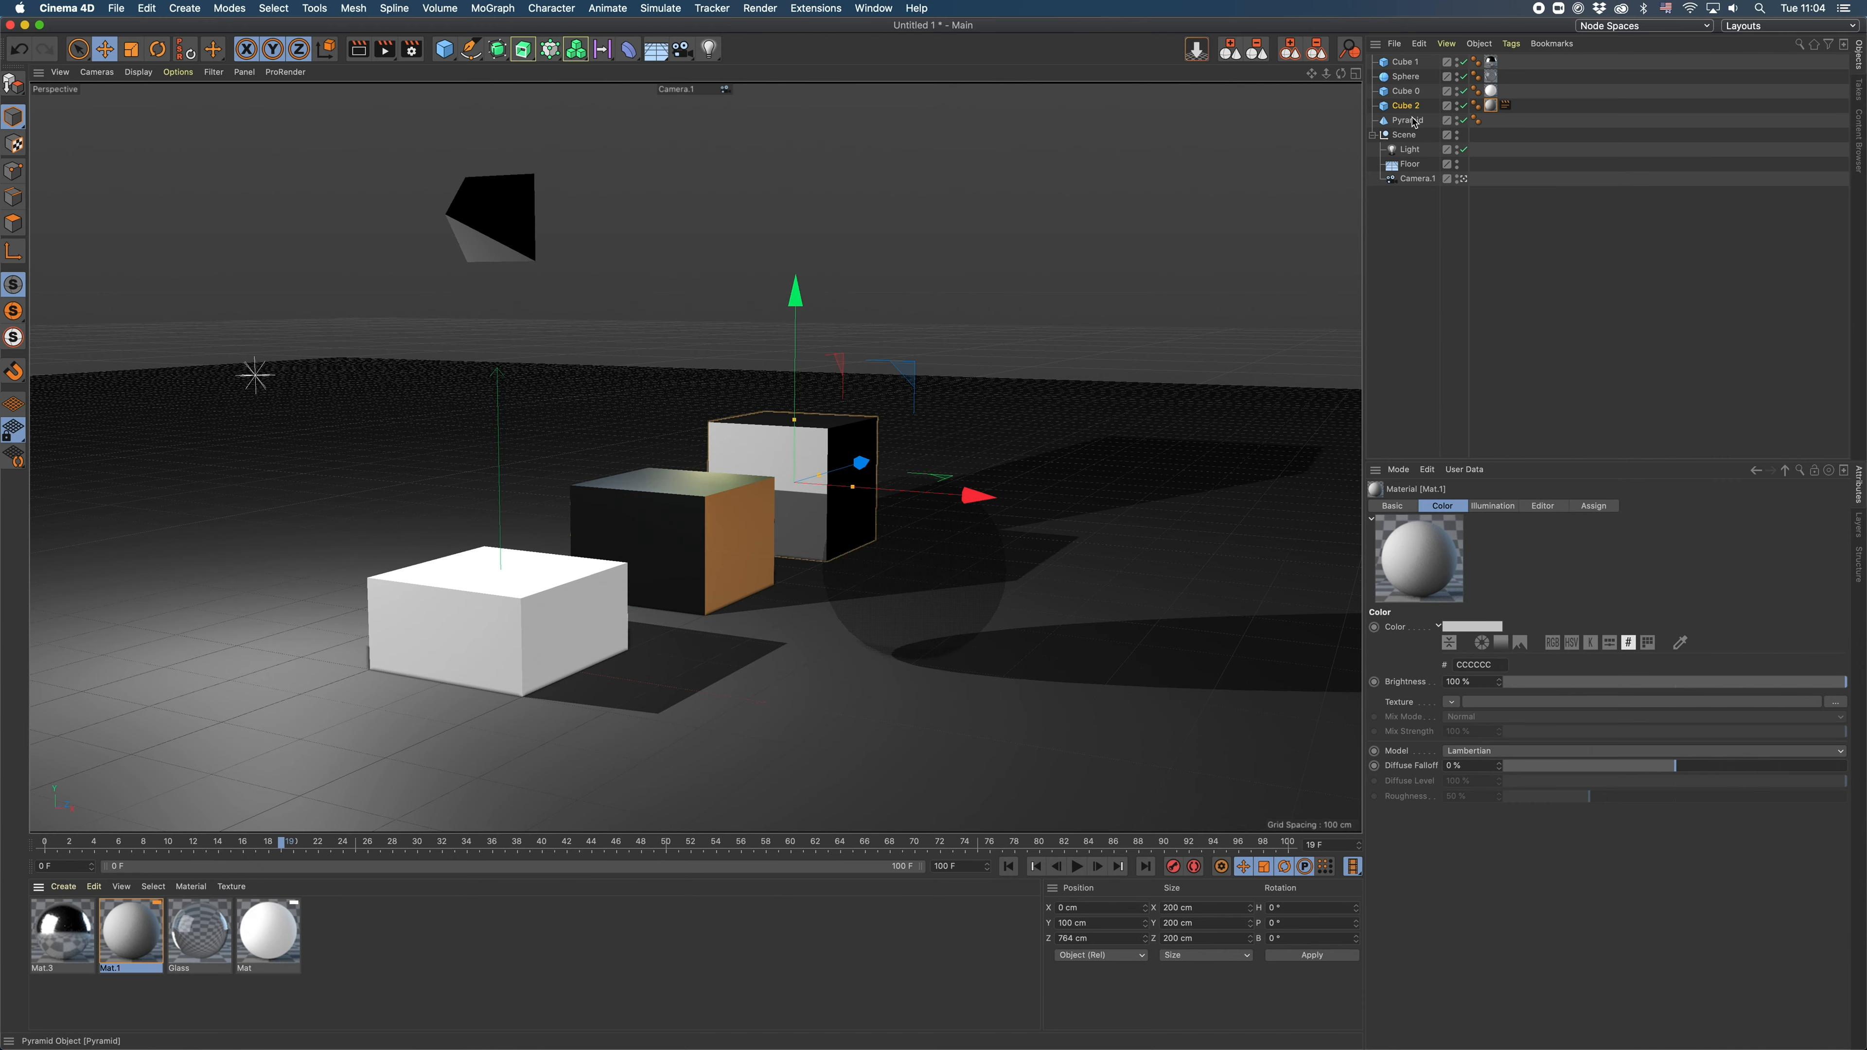
- Examine the Compositing tag for Cube 2, its Object Buffer settings and the multi-pass options in the render settings
right_click(1403, 105)
mouse_move(1573, 263)
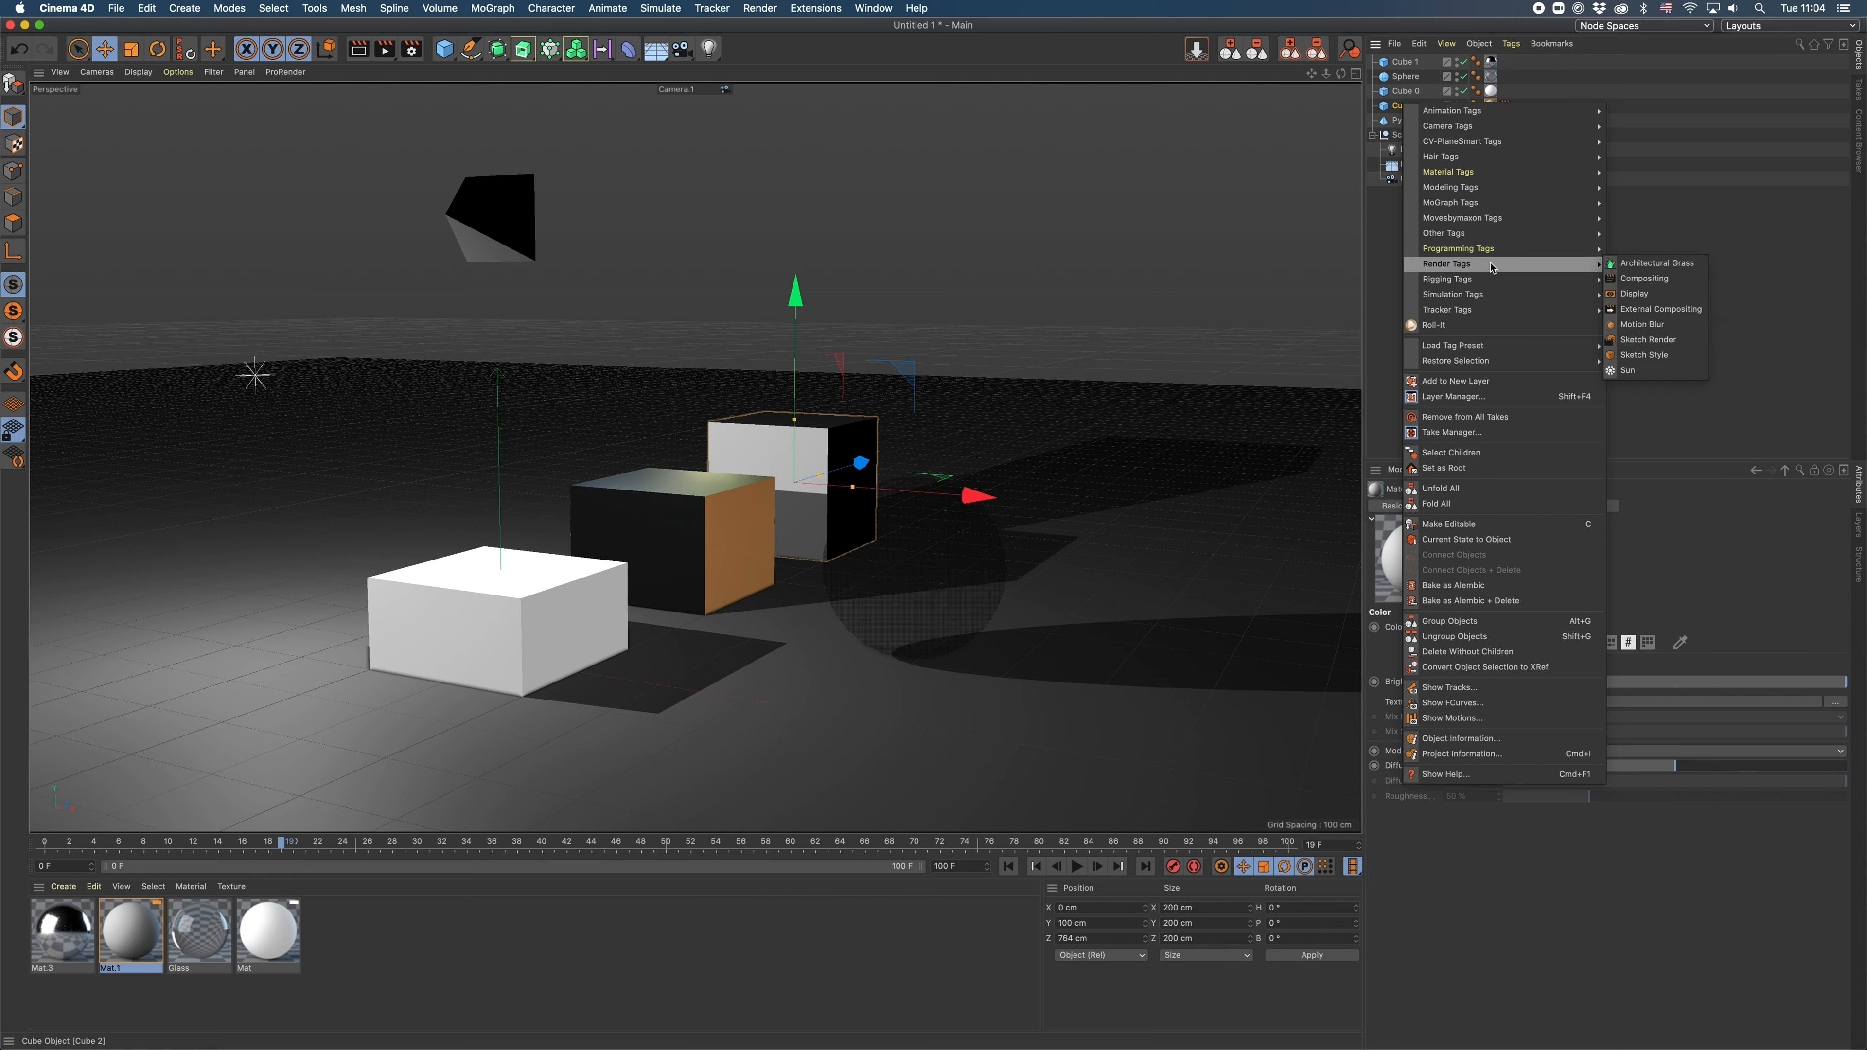
click(1644, 278)
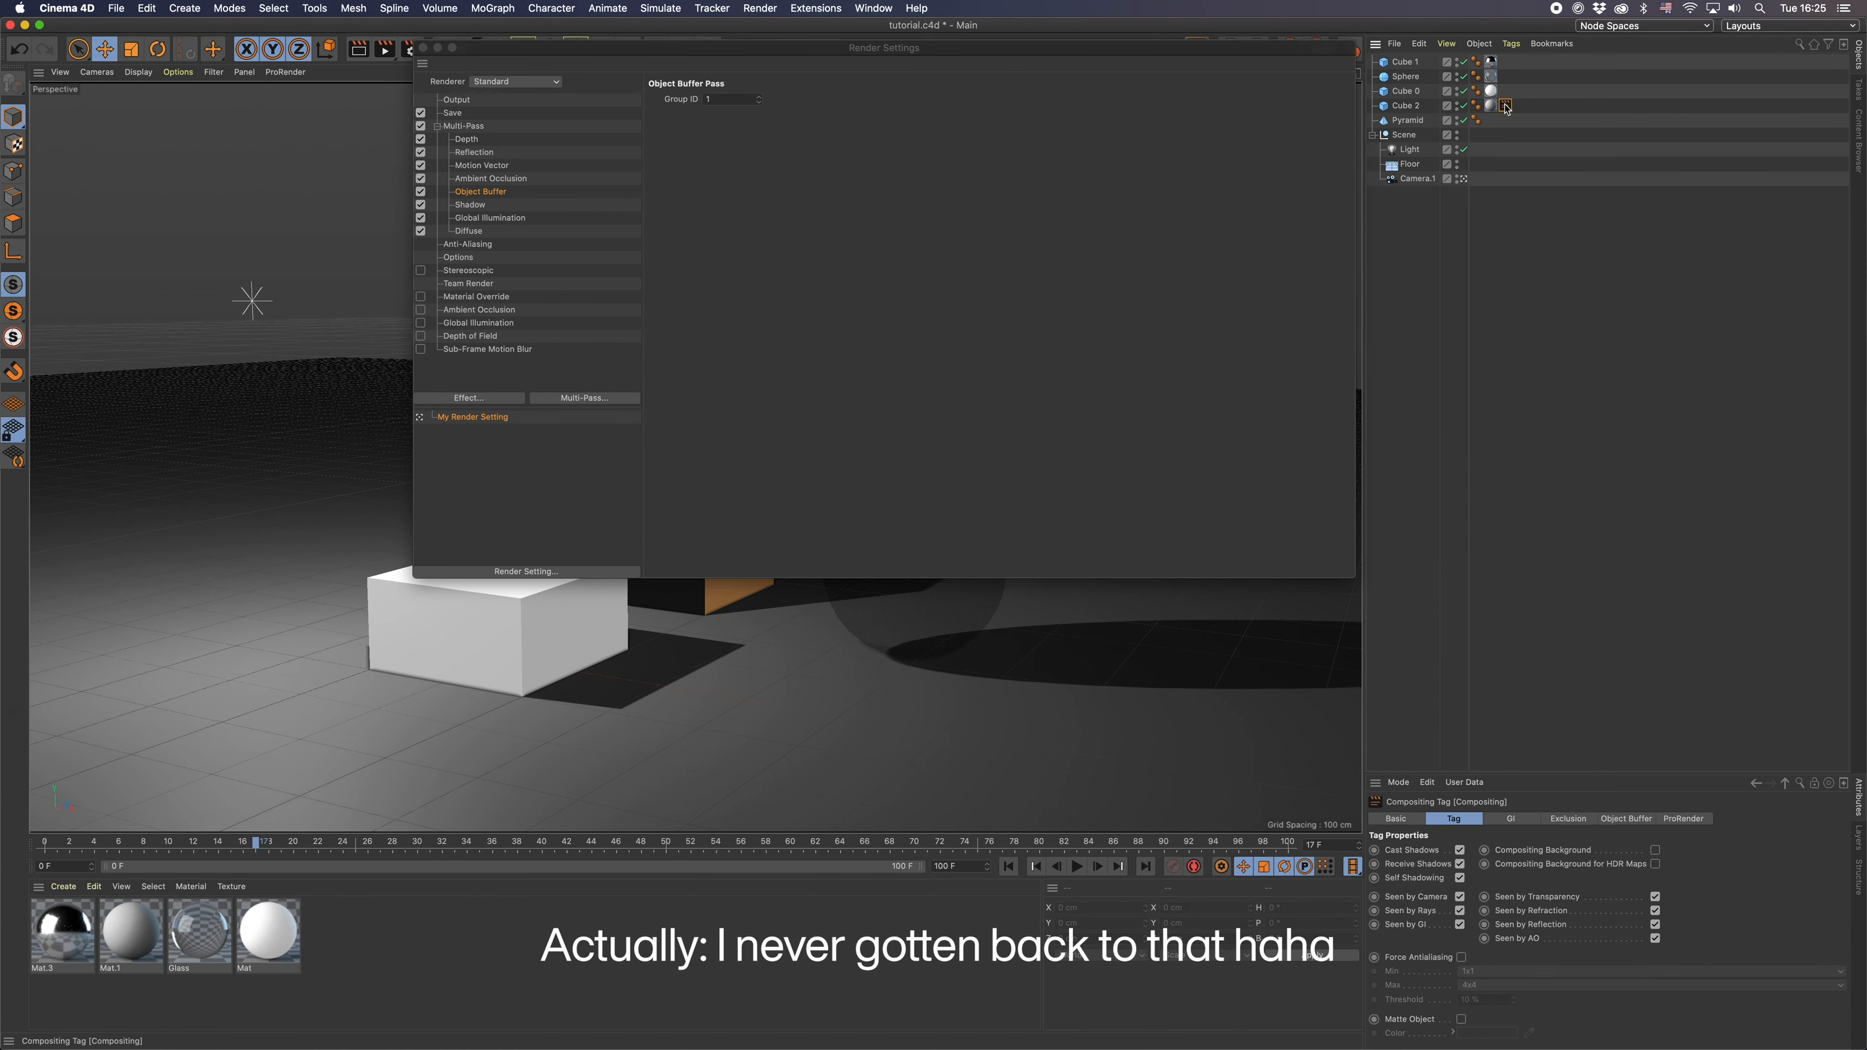
click(1626, 819)
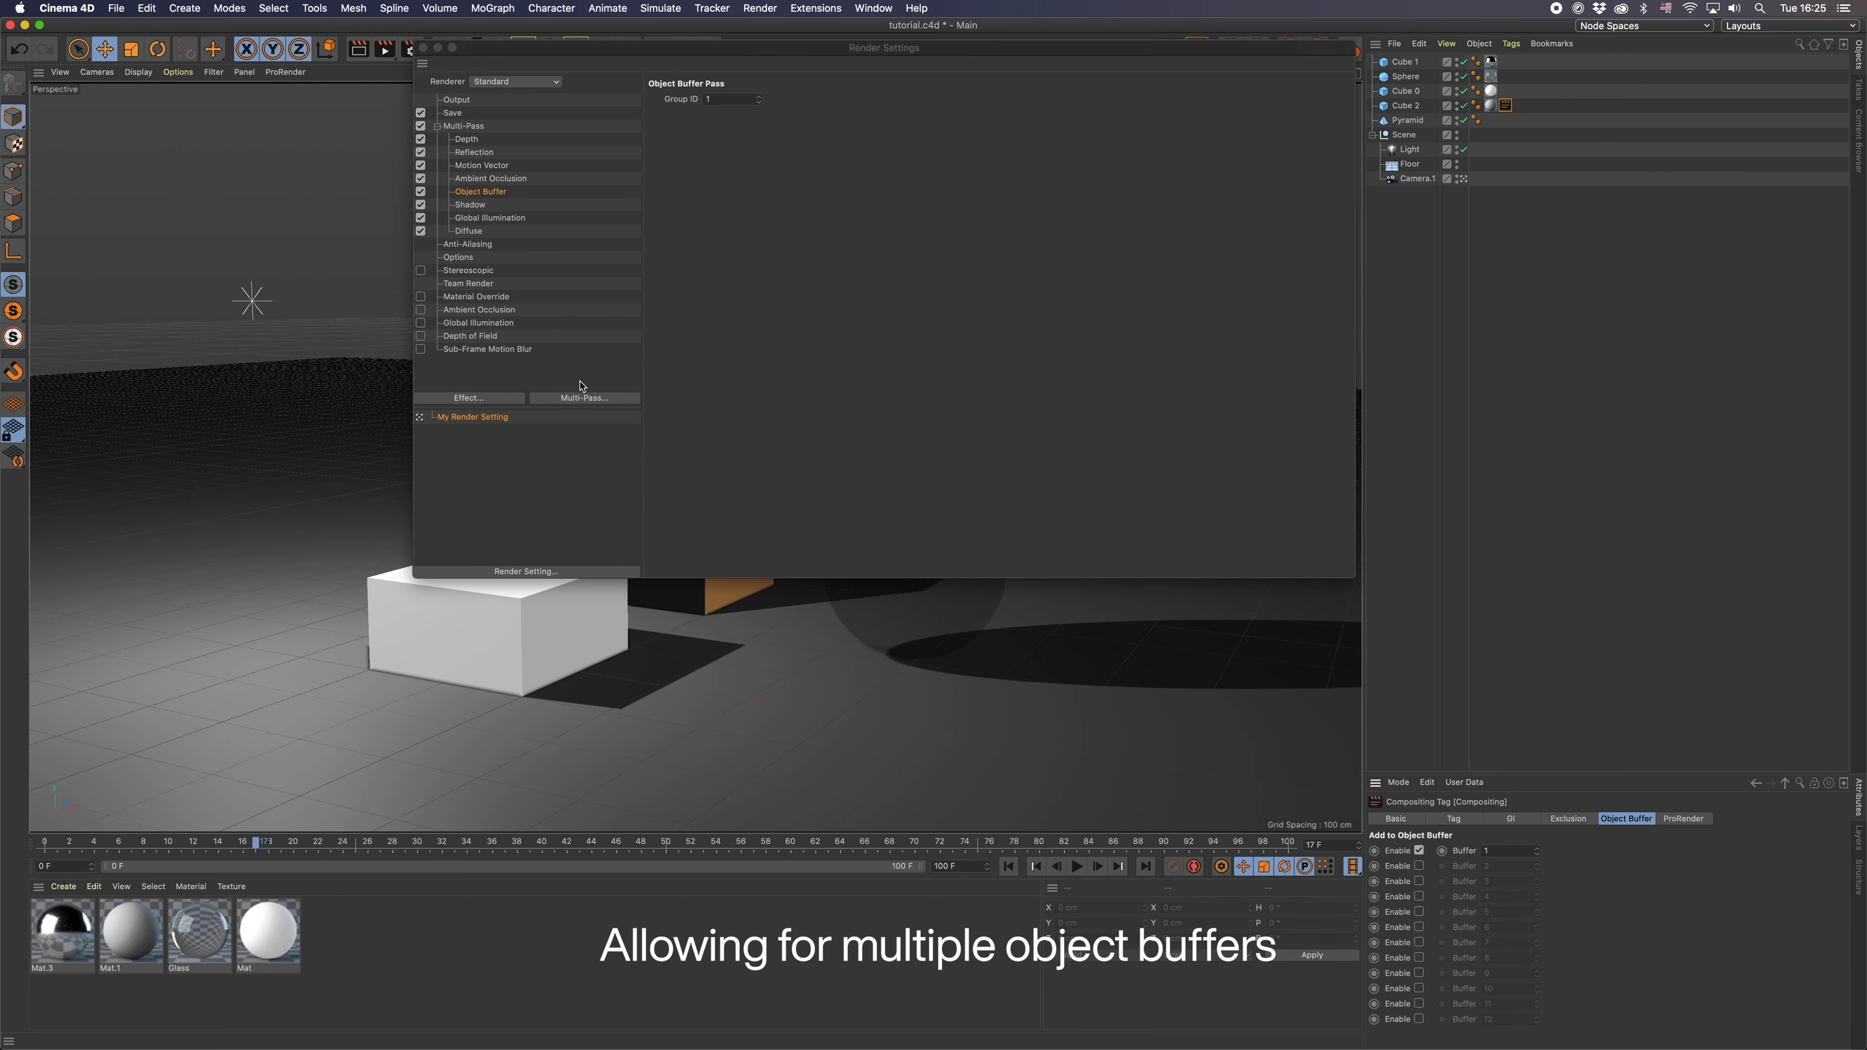
click(584, 397)
click(671, 503)
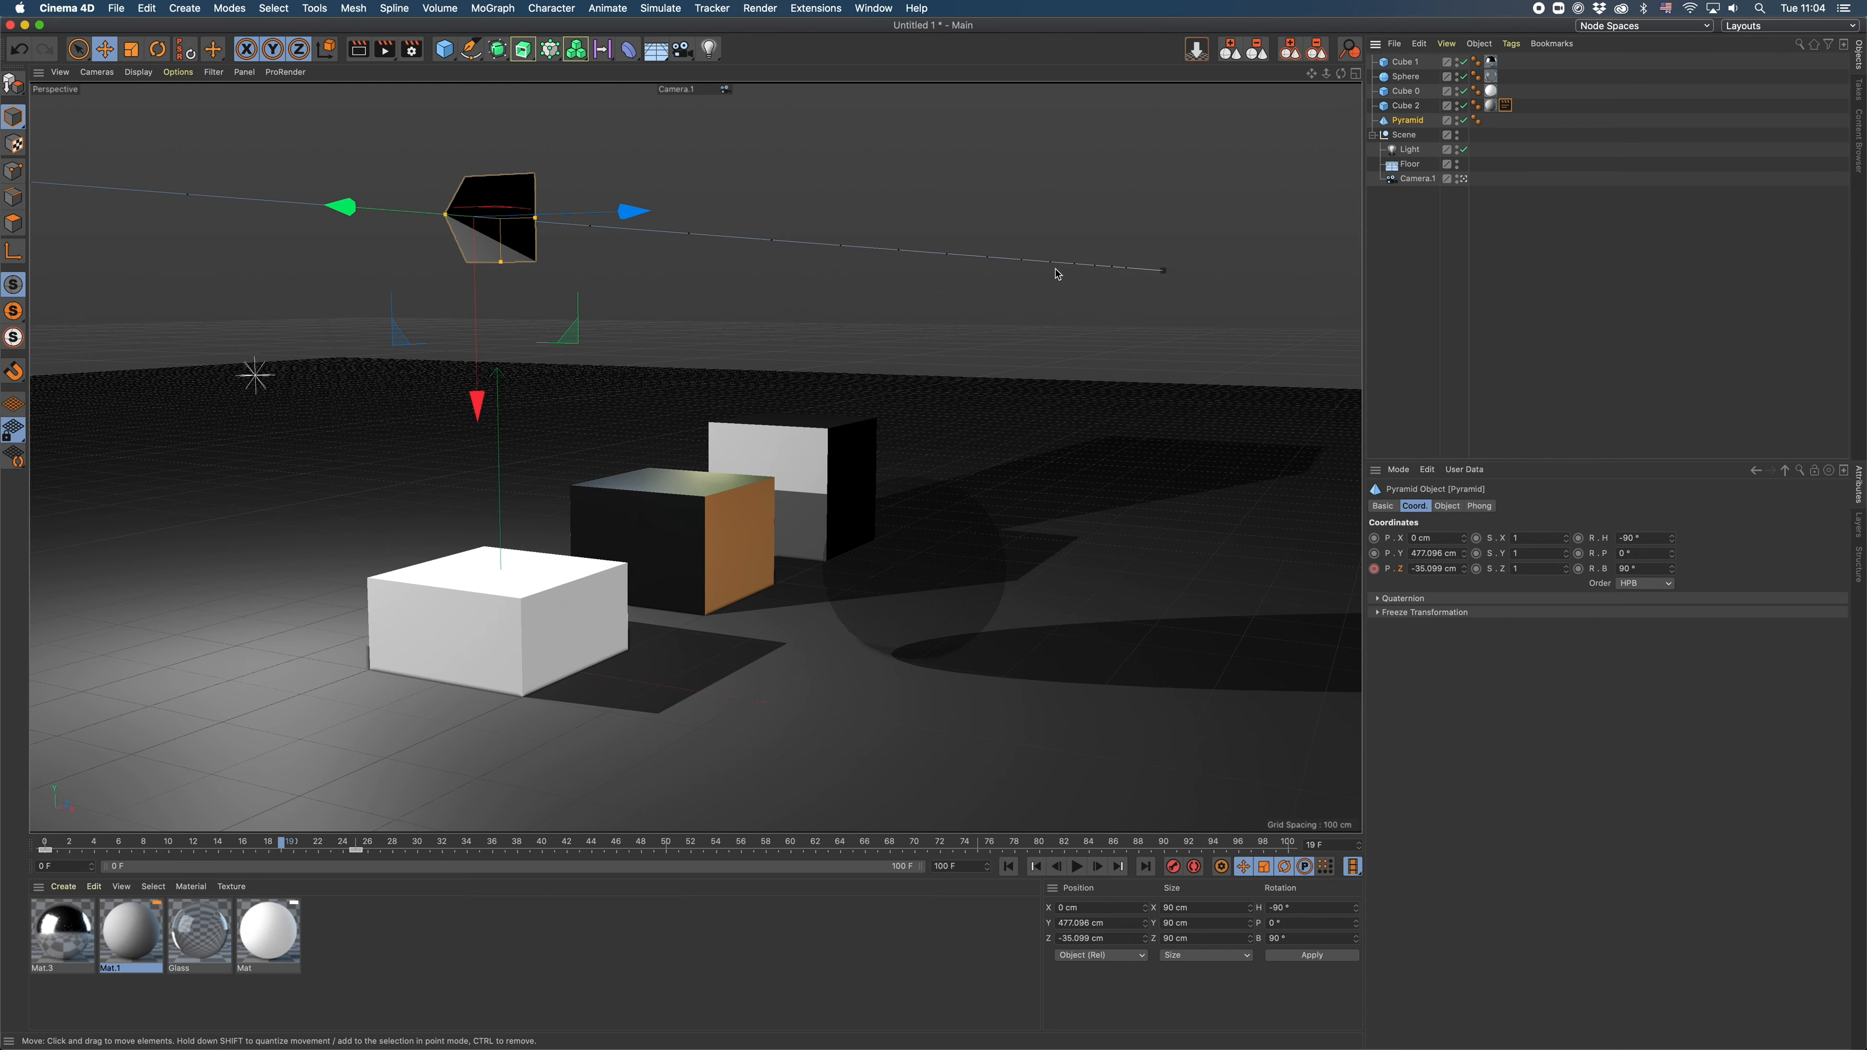
- Go to frame 17 and raise the light to a Y position of about 391 cm
mouse_move(233, 849)
mouse_down()
mouse_move(194, 845)
mouse_move(281, 847)
mouse_move(256, 846)
mouse_up()
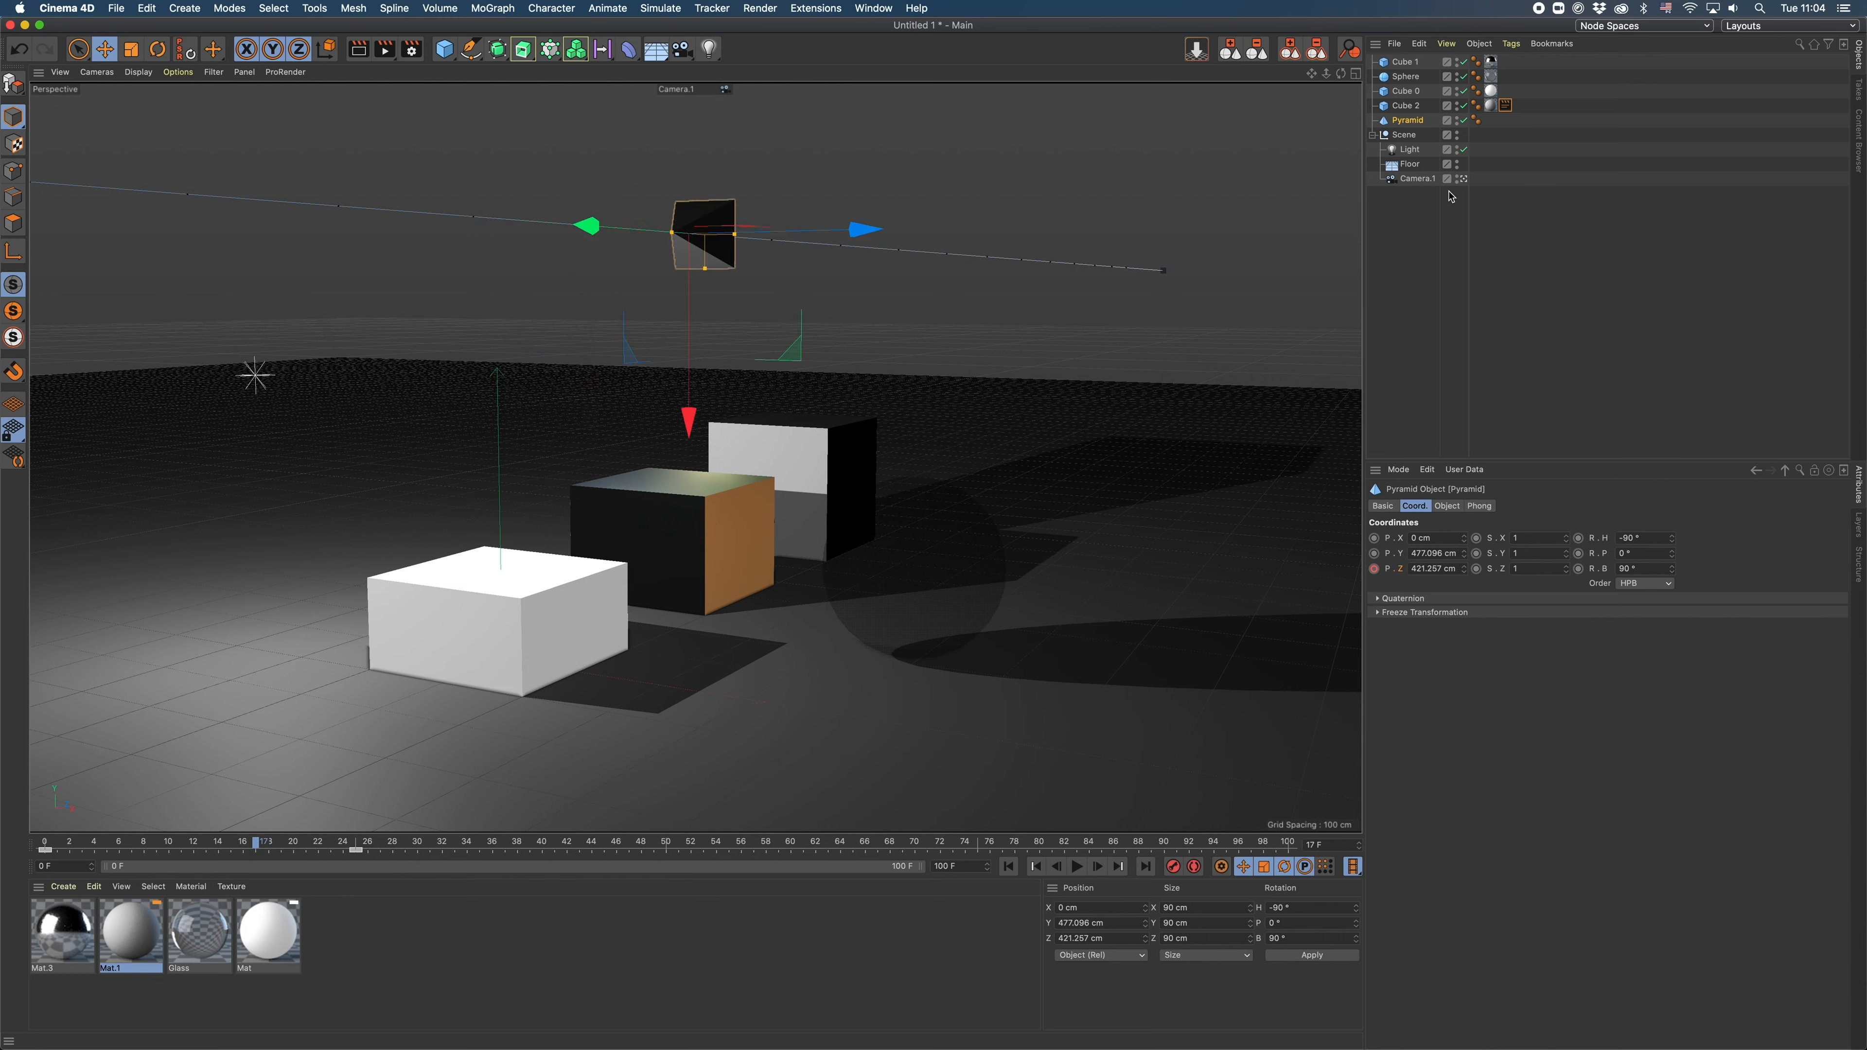
click(1429, 151)
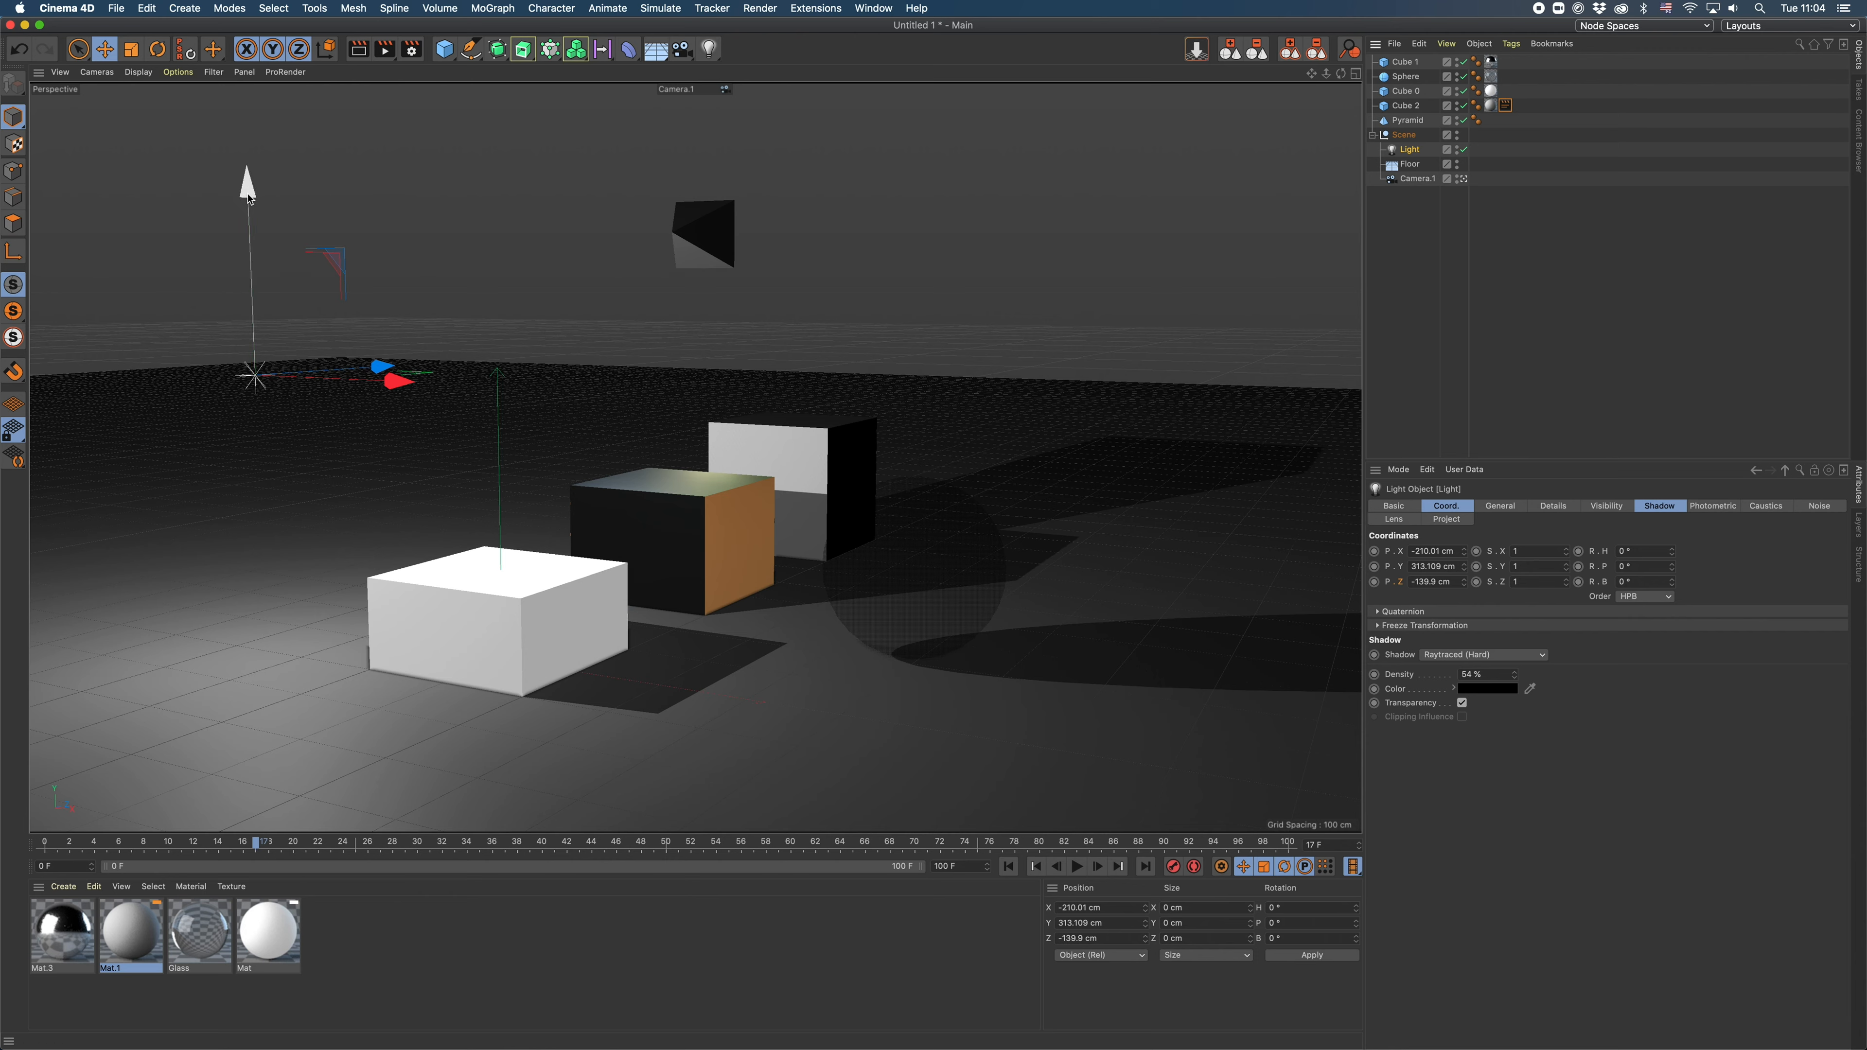
drag(247, 193, 243, 130)
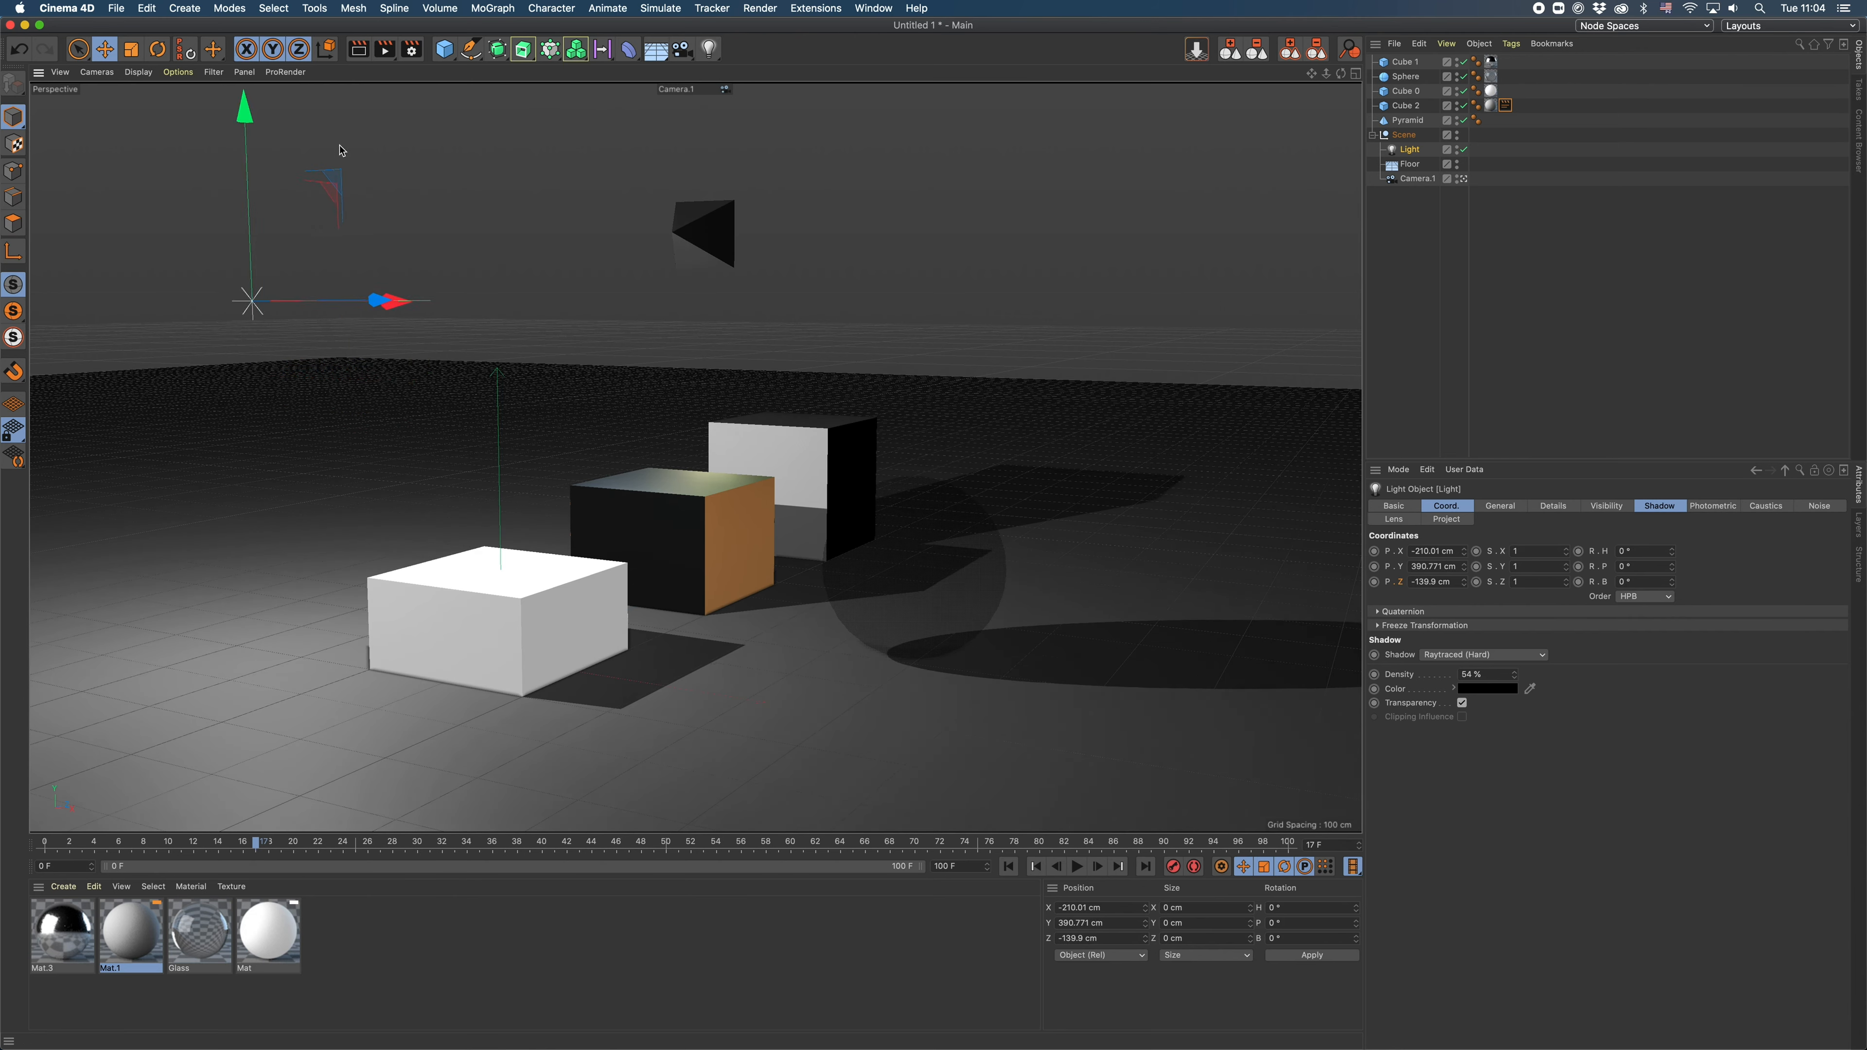
- Set the light's shadow type to Shadow Maps (Soft) and its shadow density to 66%
click(1500, 508)
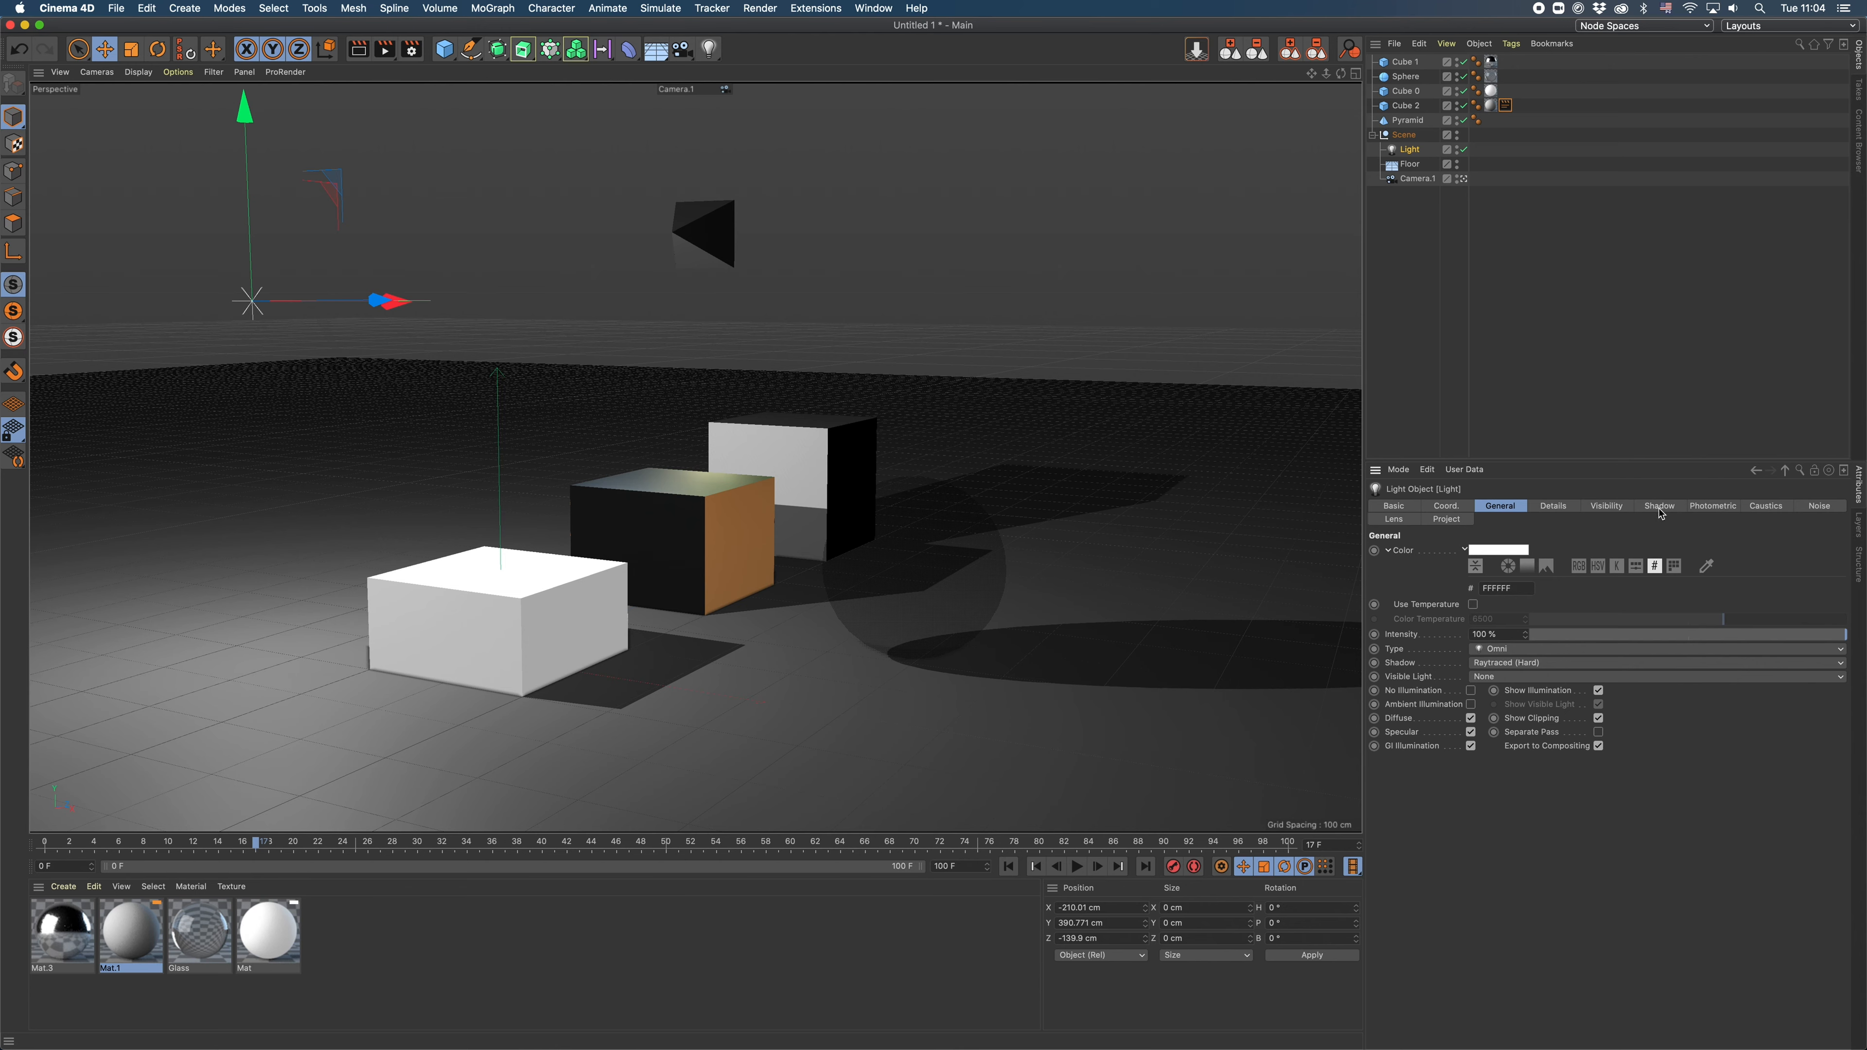
click(1660, 507)
click(1474, 551)
click(1435, 564)
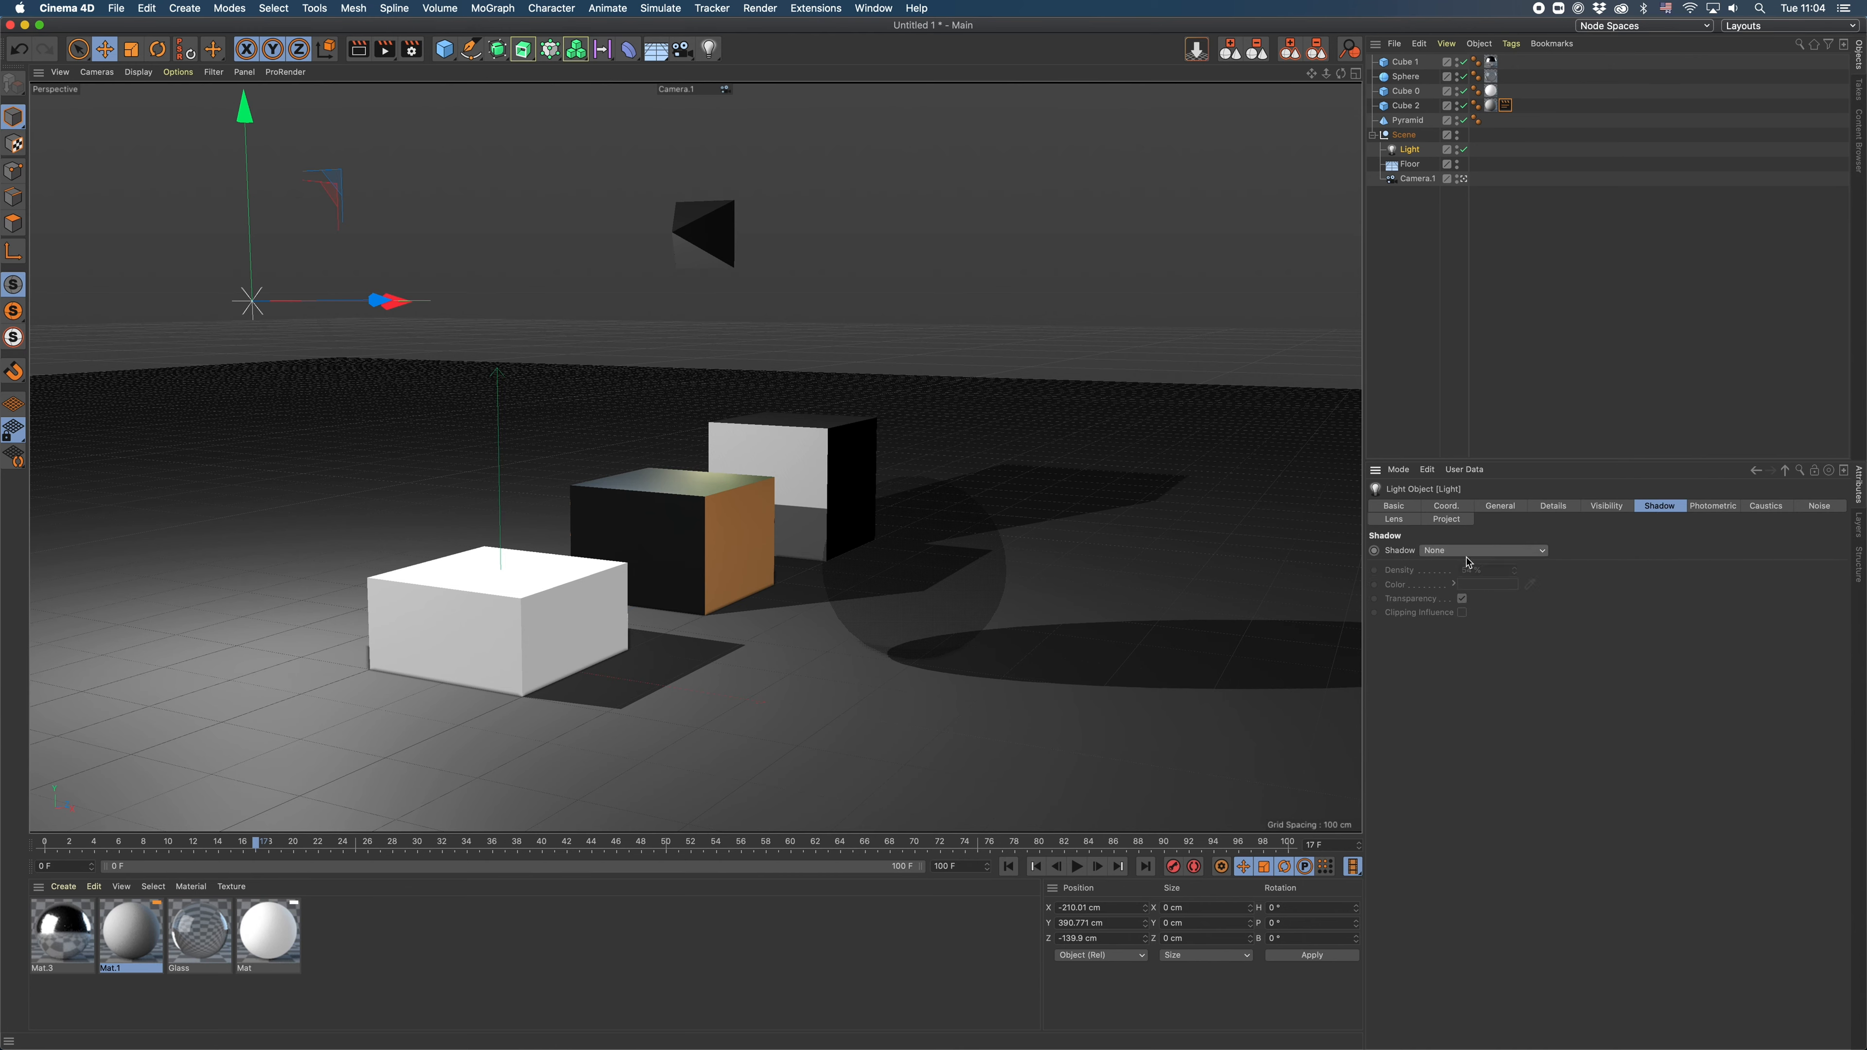
click(1477, 550)
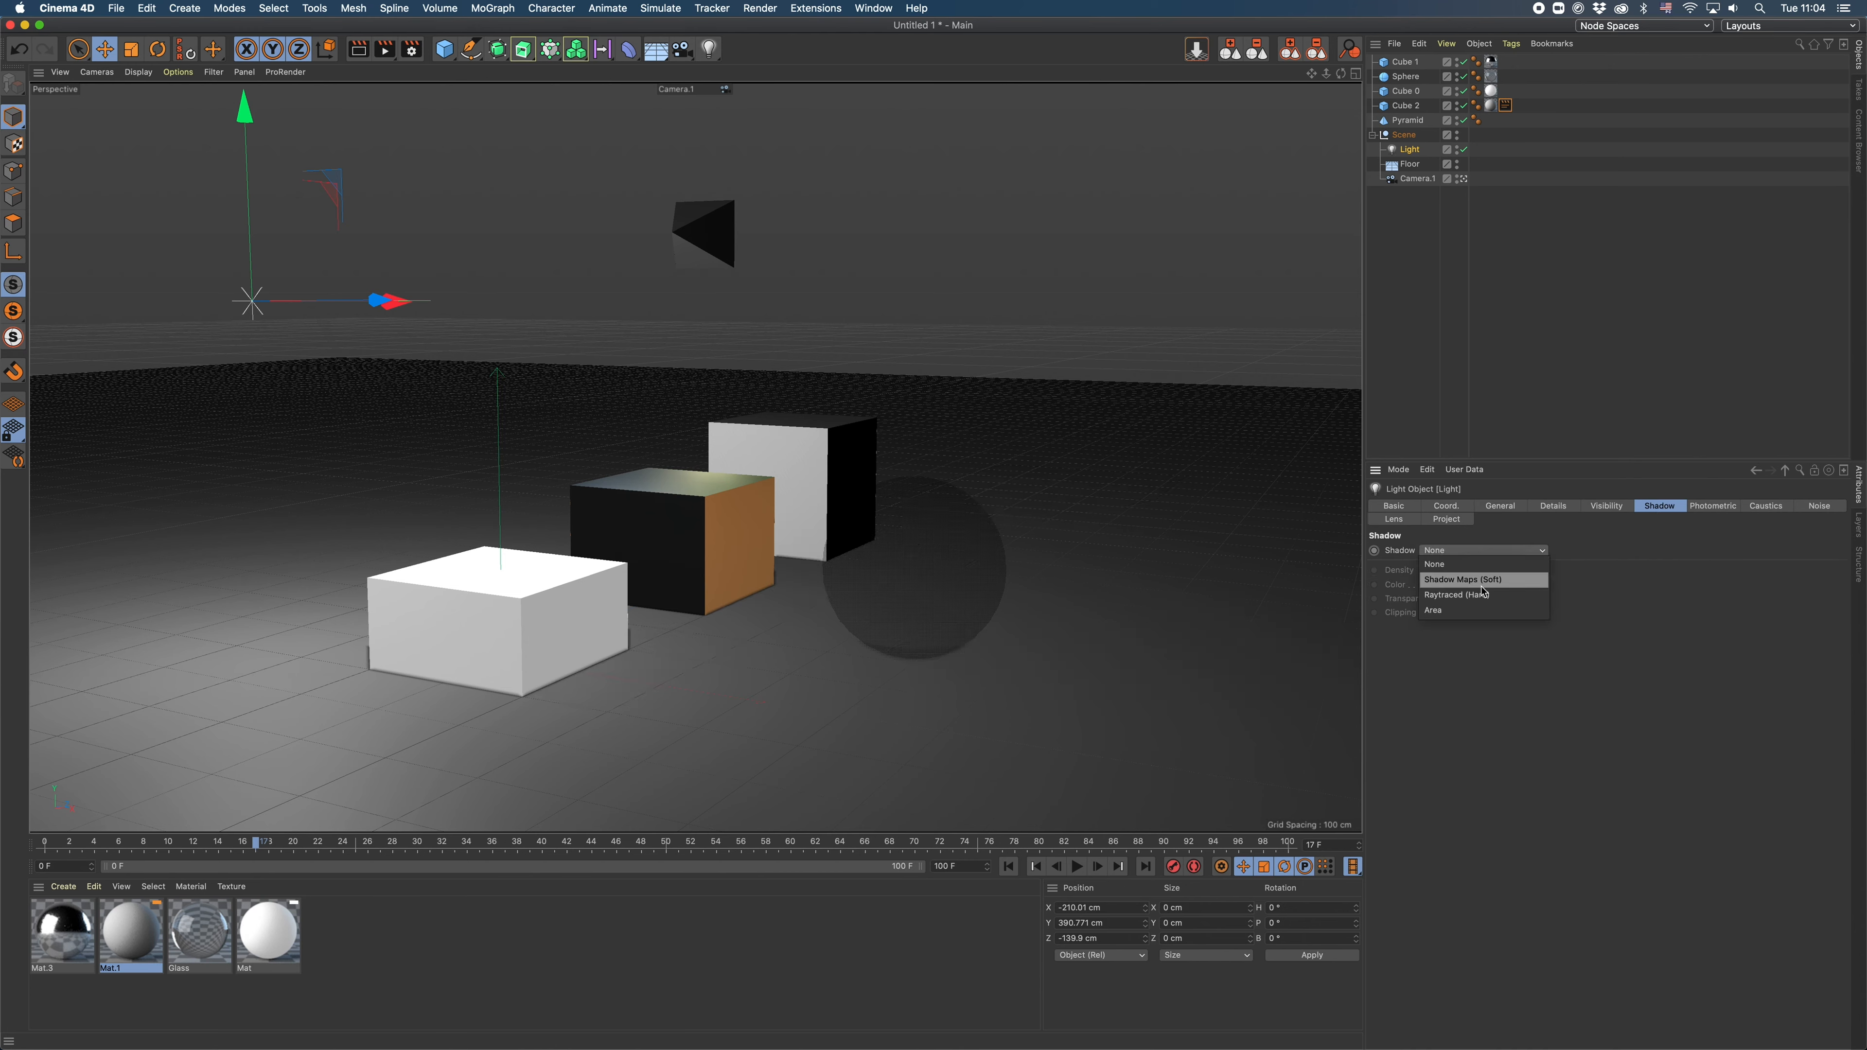
click(1457, 580)
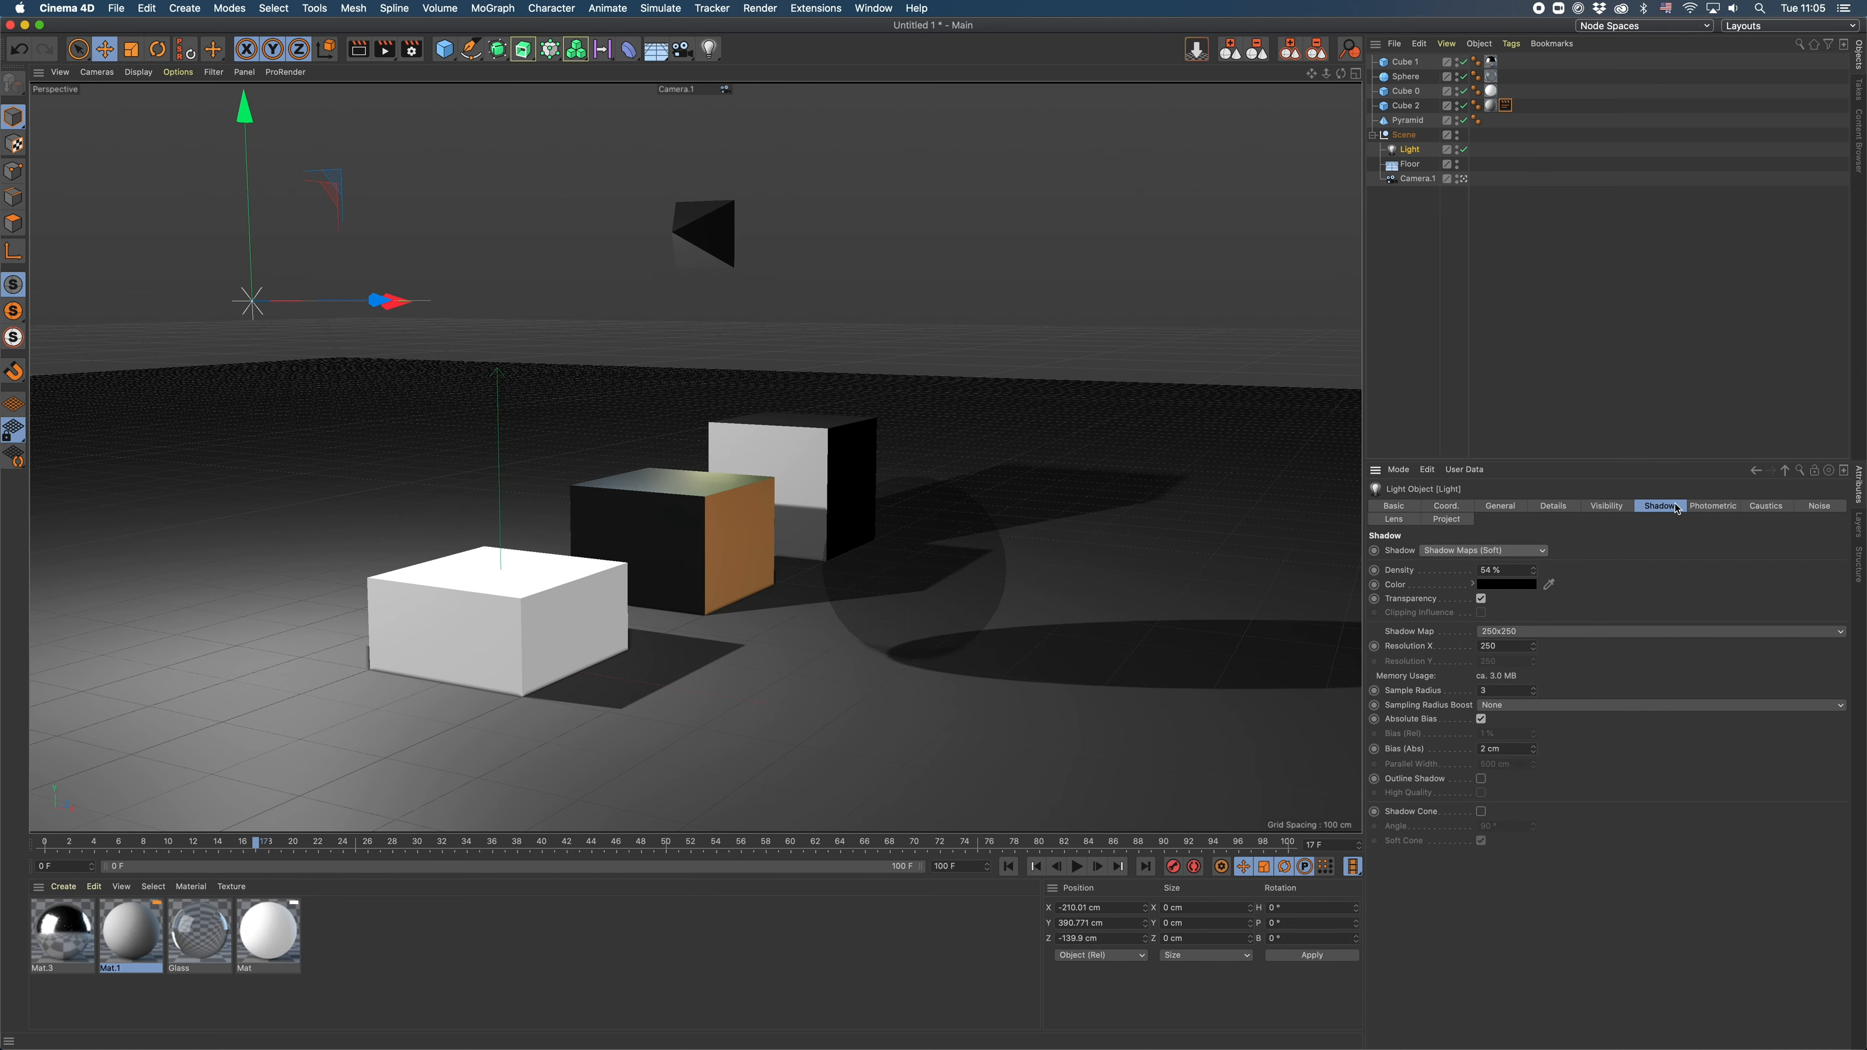
mouse_move(1534, 572)
mouse_down()
mouse_move(1535, 588)
mouse_move(1534, 563)
mouse_up()
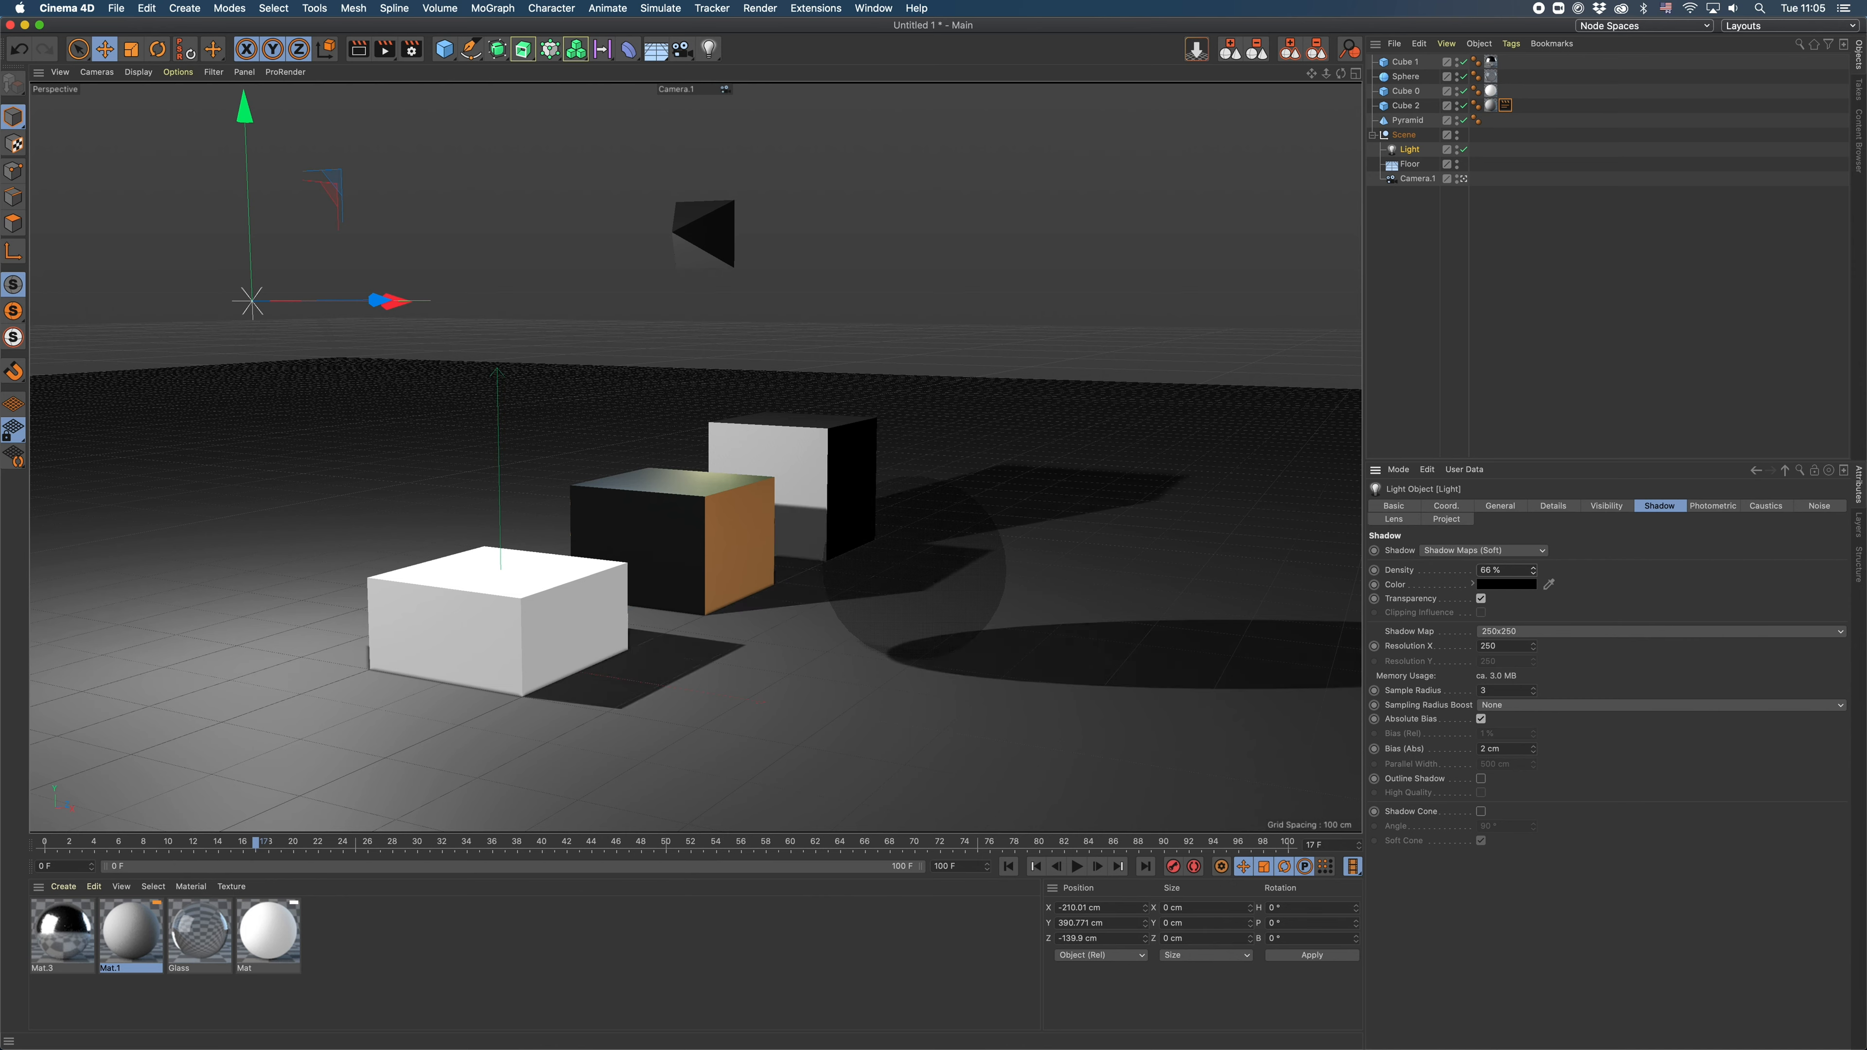
- Review the floor's basic properties and the camera's Basic, Object and Details settings
click(1409, 166)
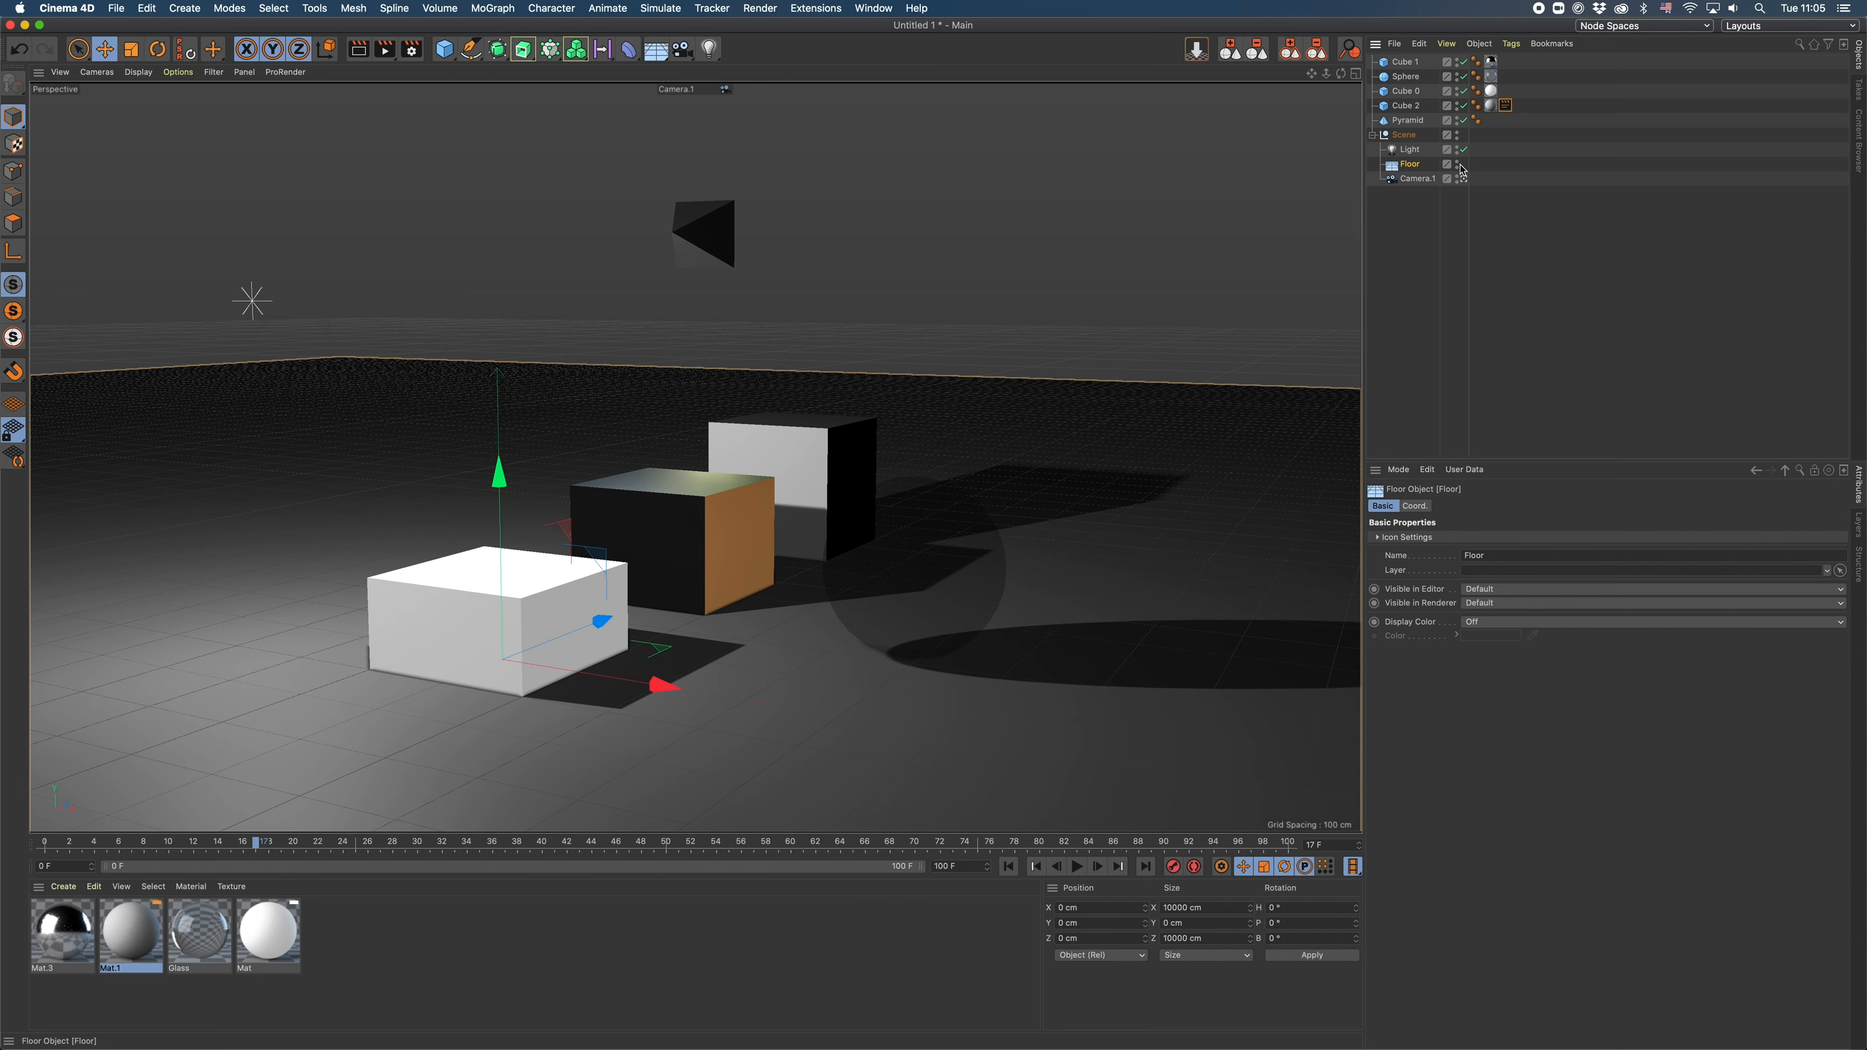
click(1416, 179)
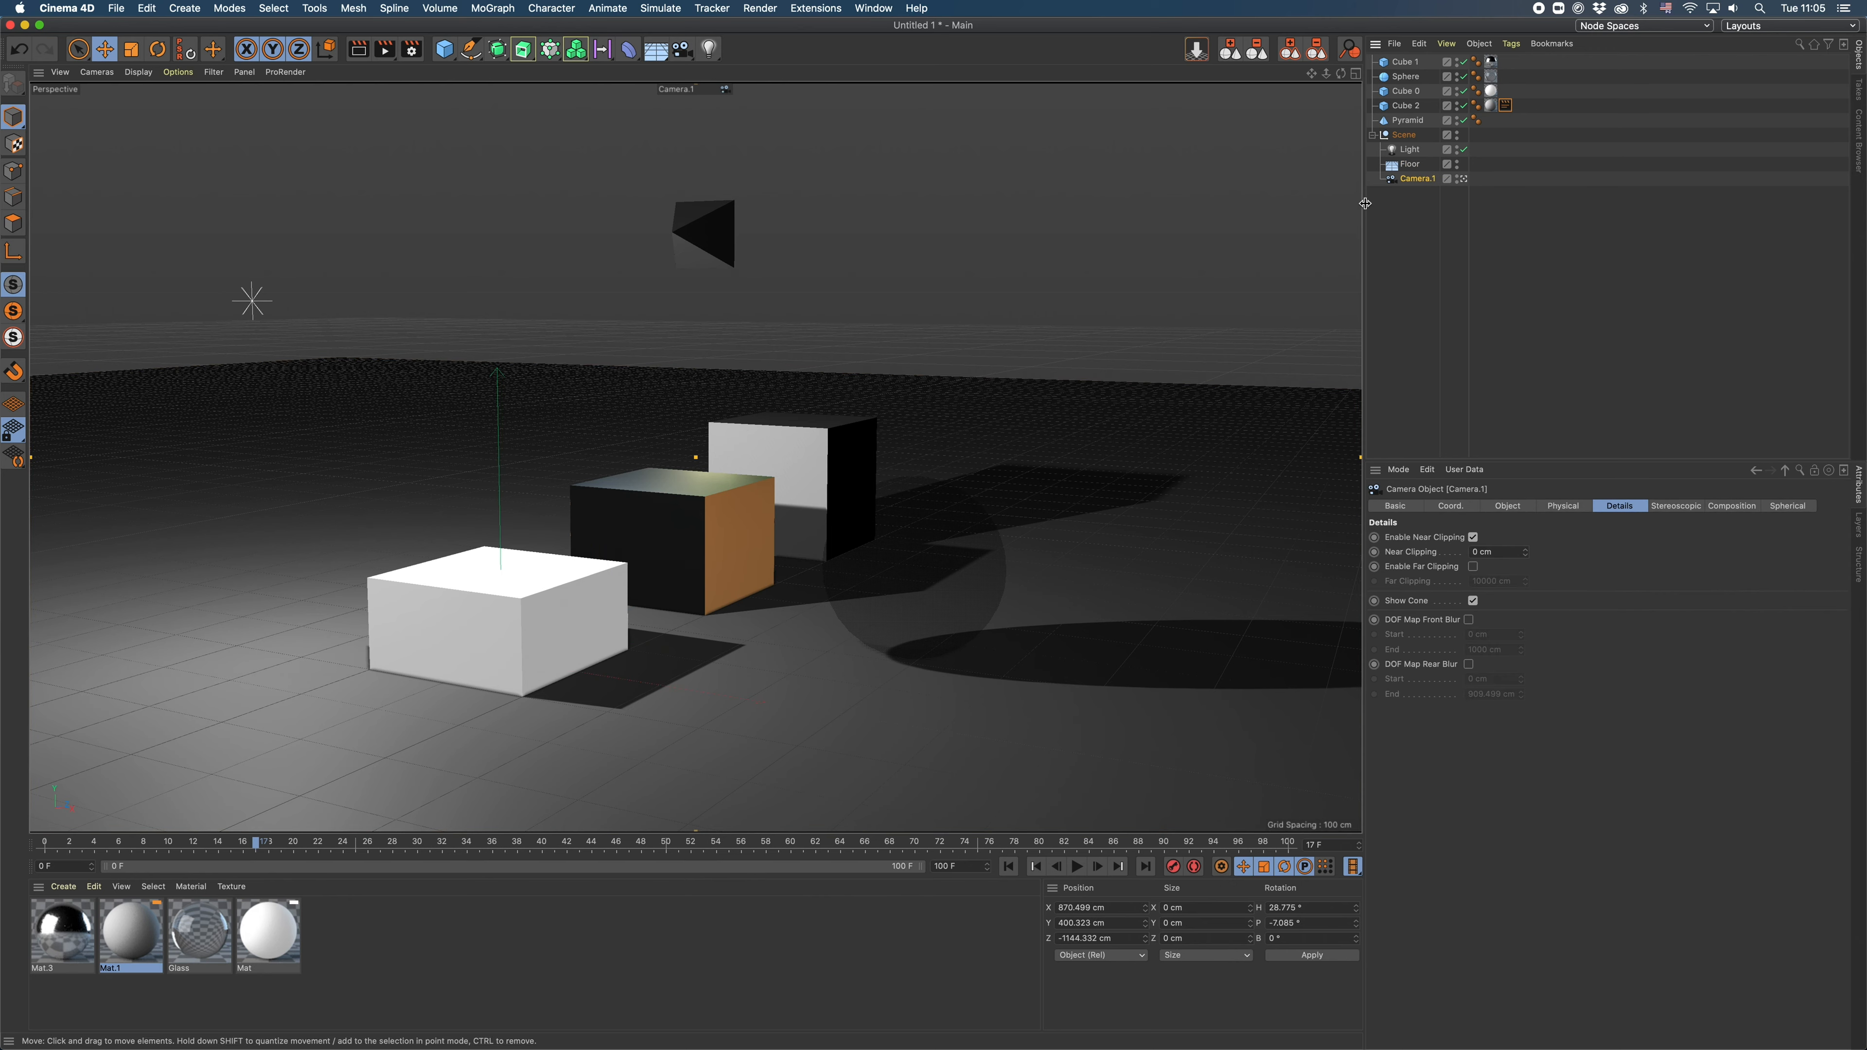
click(1396, 506)
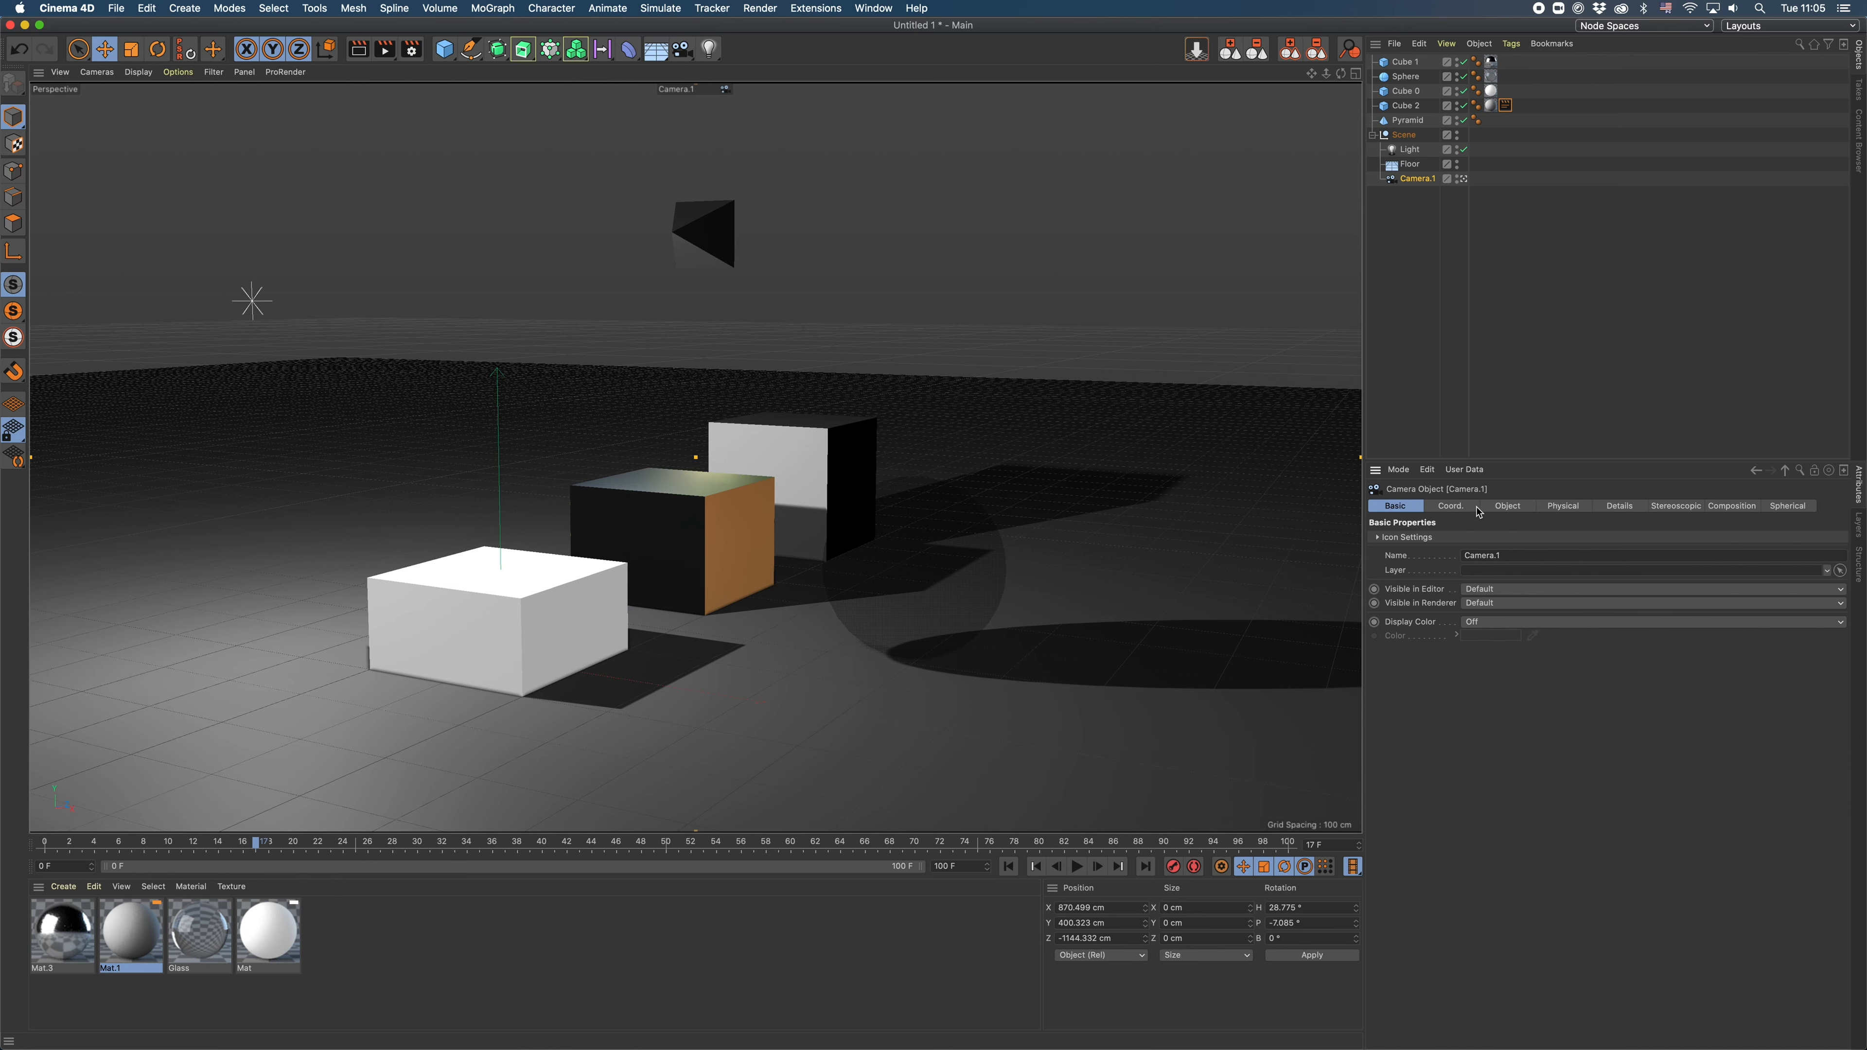
click(1506, 507)
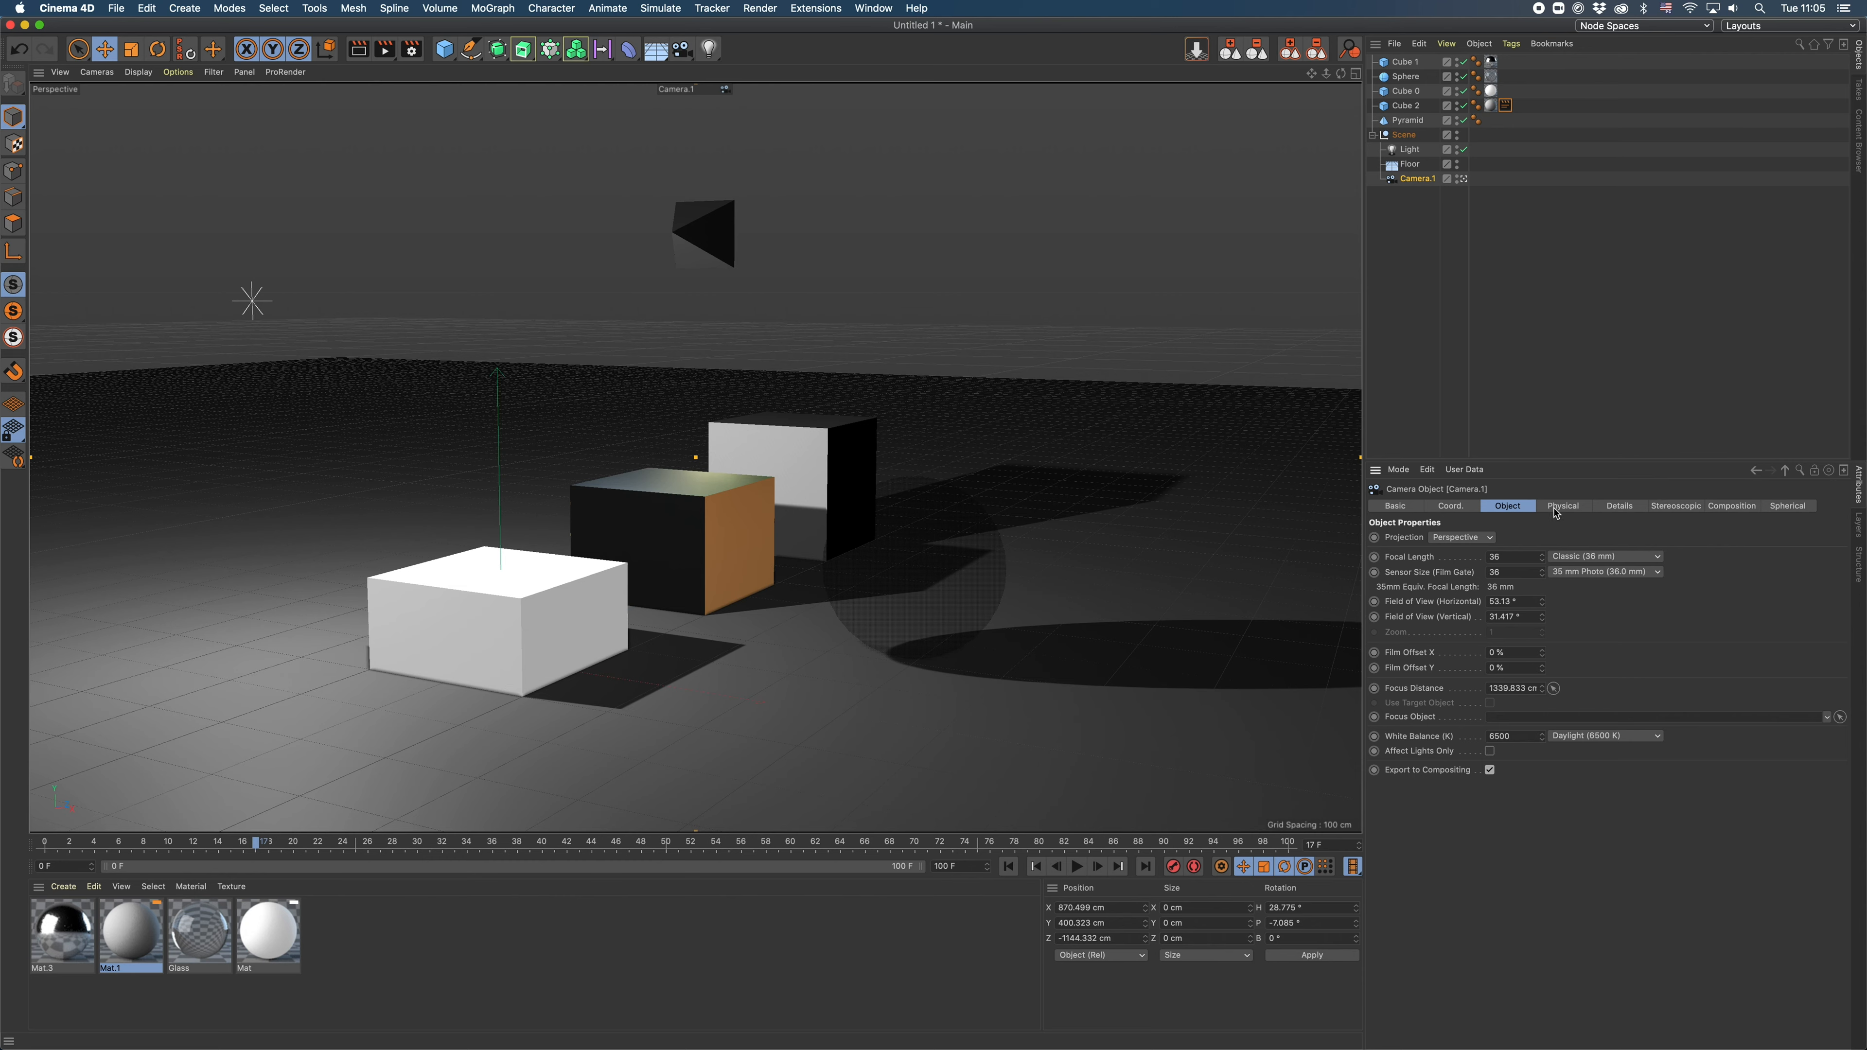
click(1621, 506)
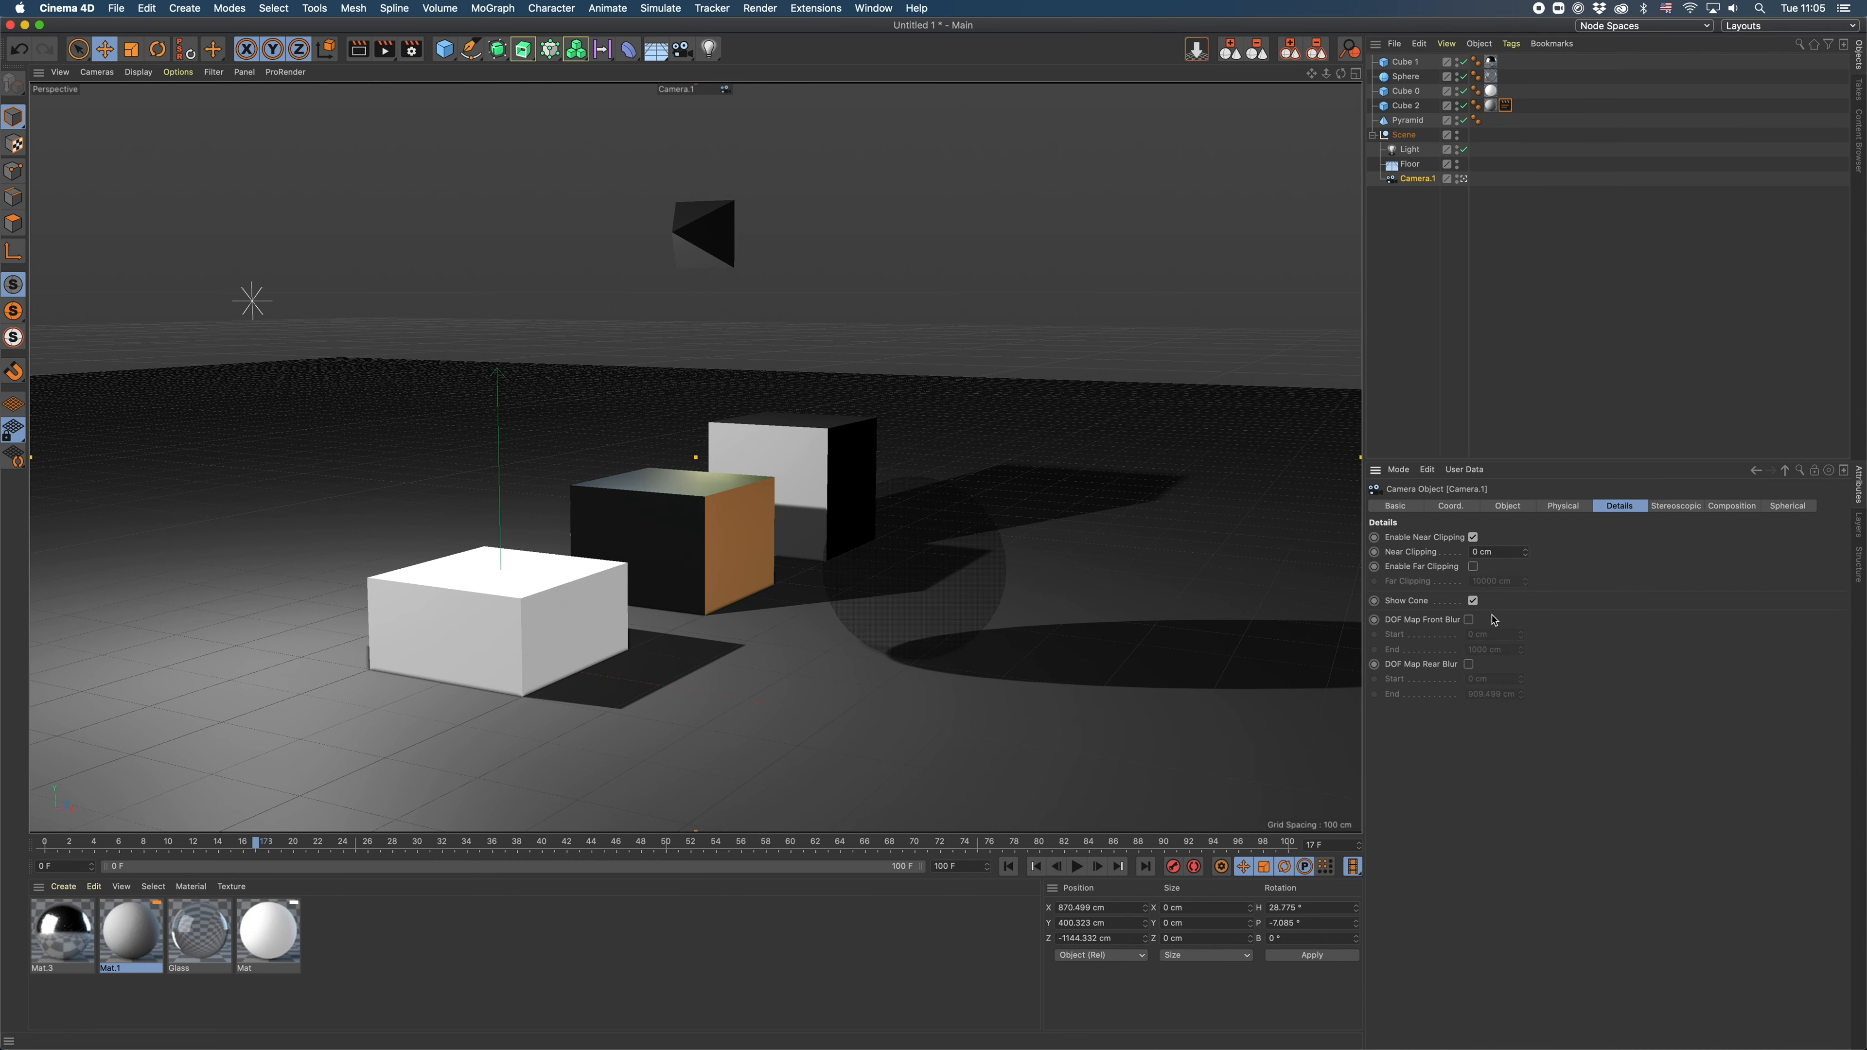
- Enable the camera's DOF Map Rear Blur and adjust its focus range in the top view to end at about 883 cm
click(1356, 75)
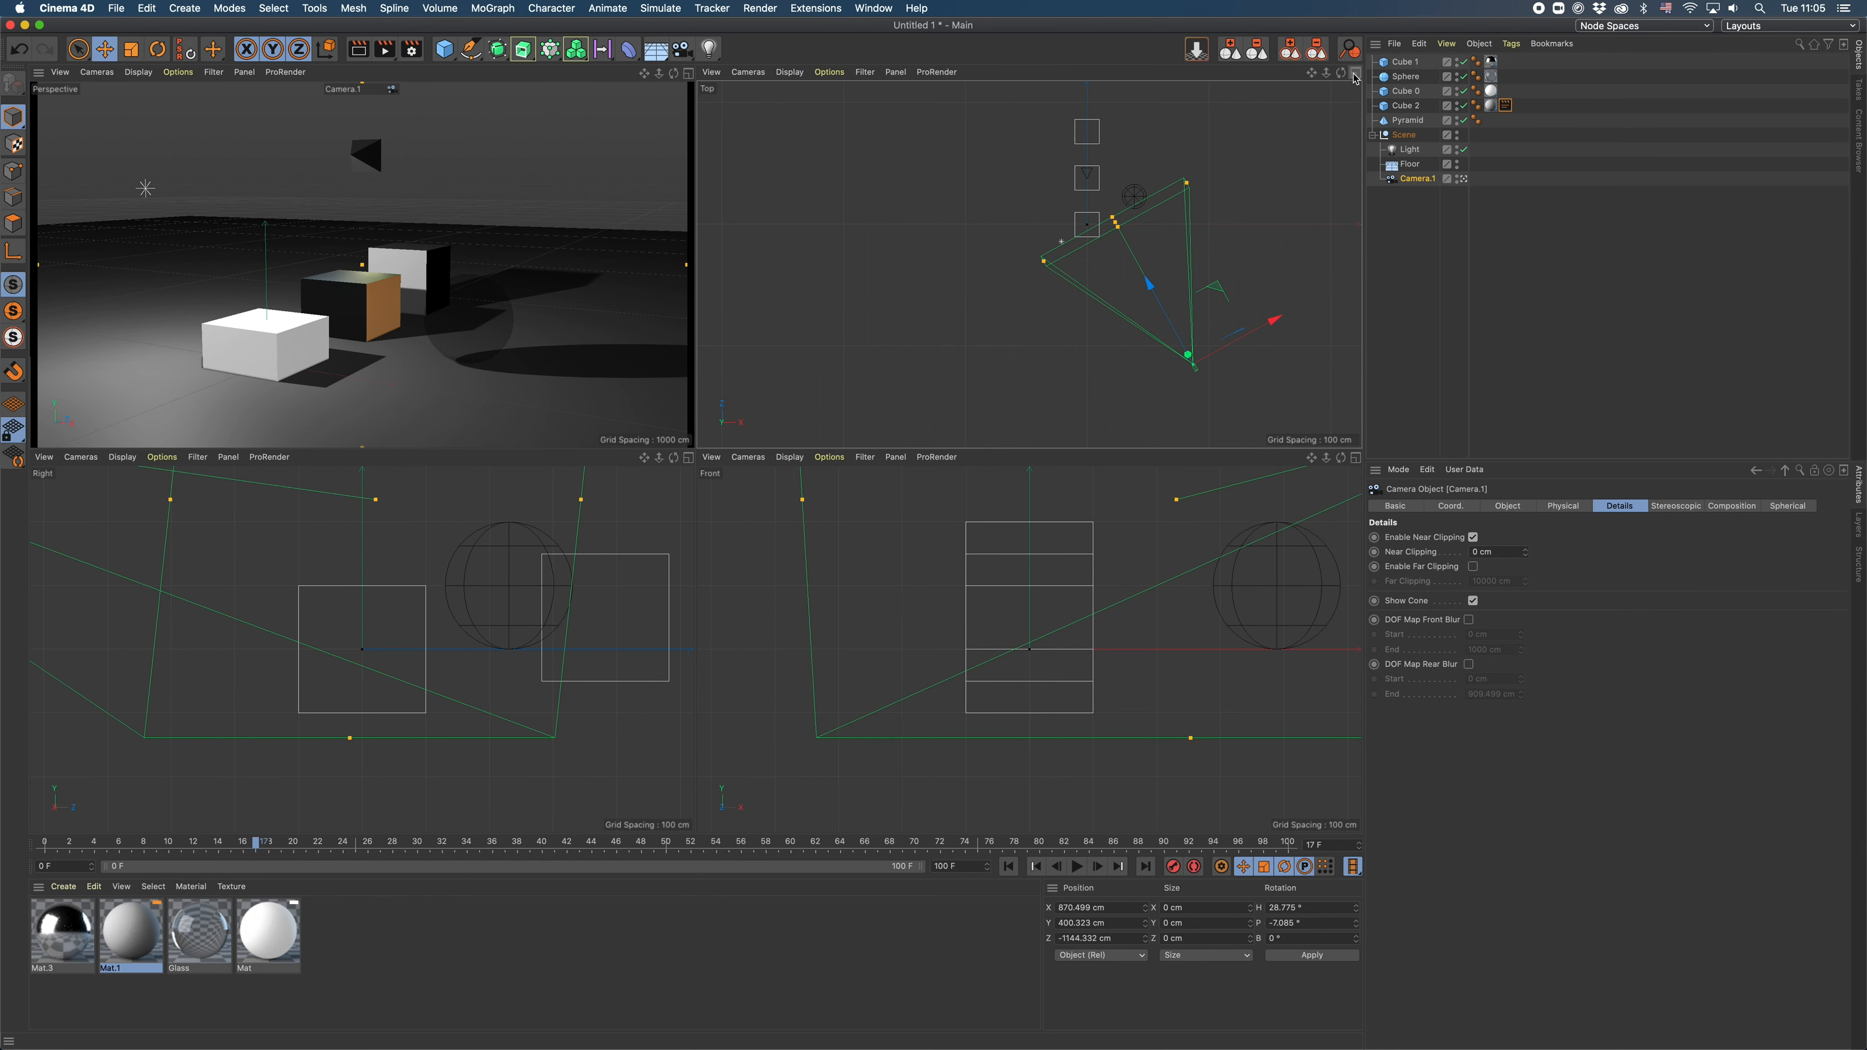
click(1356, 75)
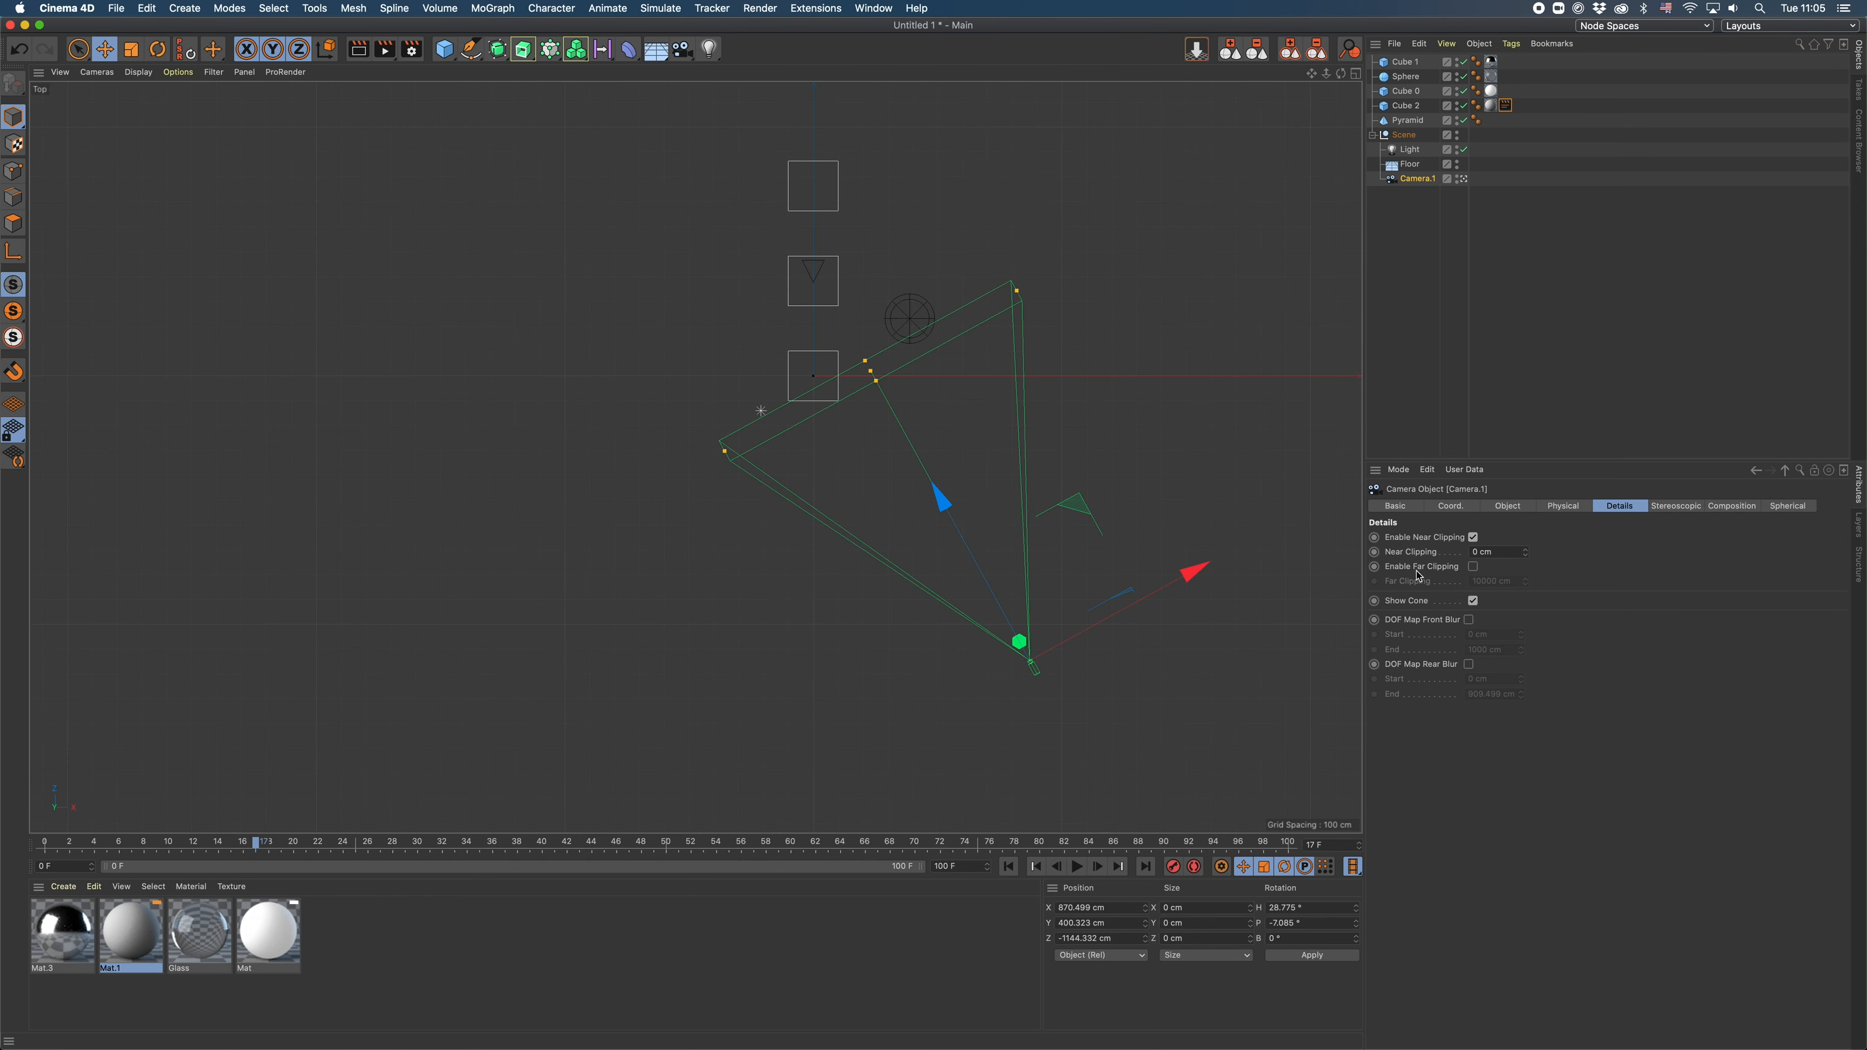
click(1469, 665)
mouse_move(762, 174)
mouse_down()
mouse_move(793, 231)
mouse_move(762, 172)
mouse_up()
mouse_move(872, 377)
mouse_down()
mouse_move(892, 425)
mouse_move(875, 378)
mouse_up()
mouse_move(767, 182)
mouse_down()
mouse_move(751, 153)
mouse_move(767, 170)
mouse_up()
click(1356, 73)
click(690, 74)
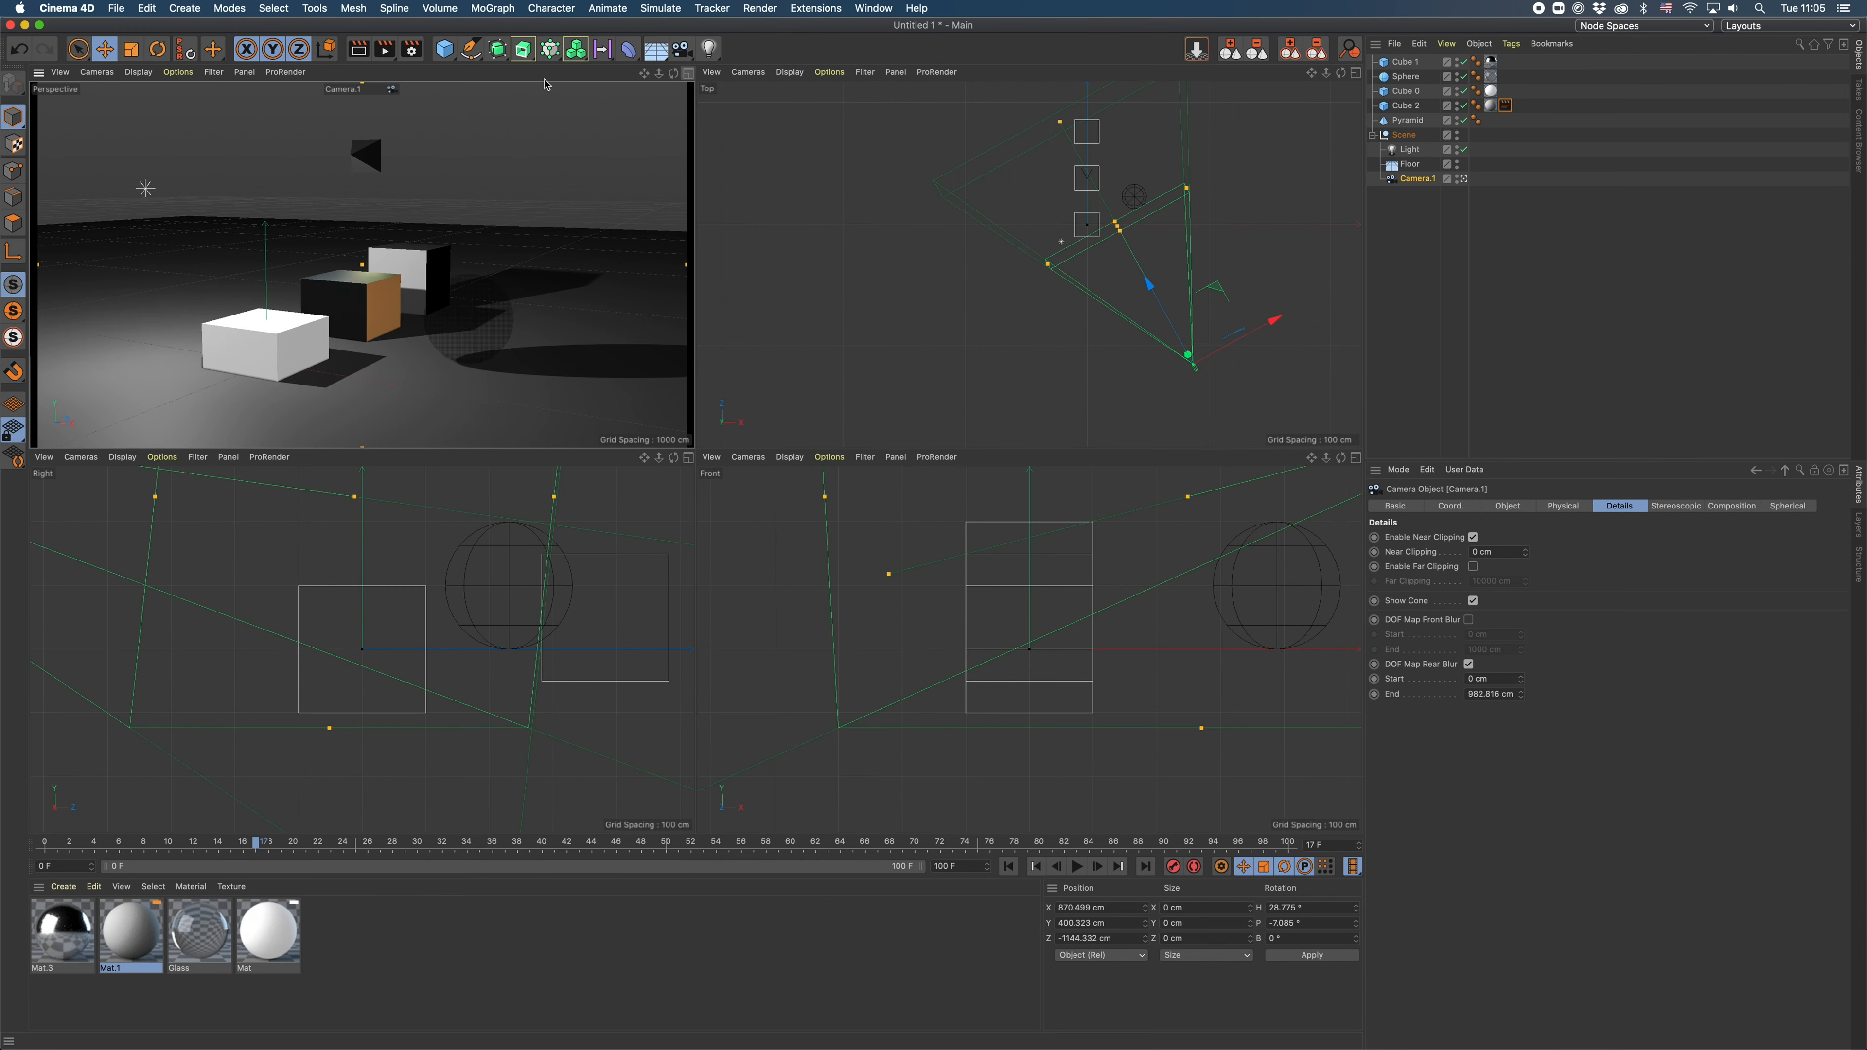
- Render the current frame to the Picture Viewer and display the render's layers
click(1411, 268)
click(383, 48)
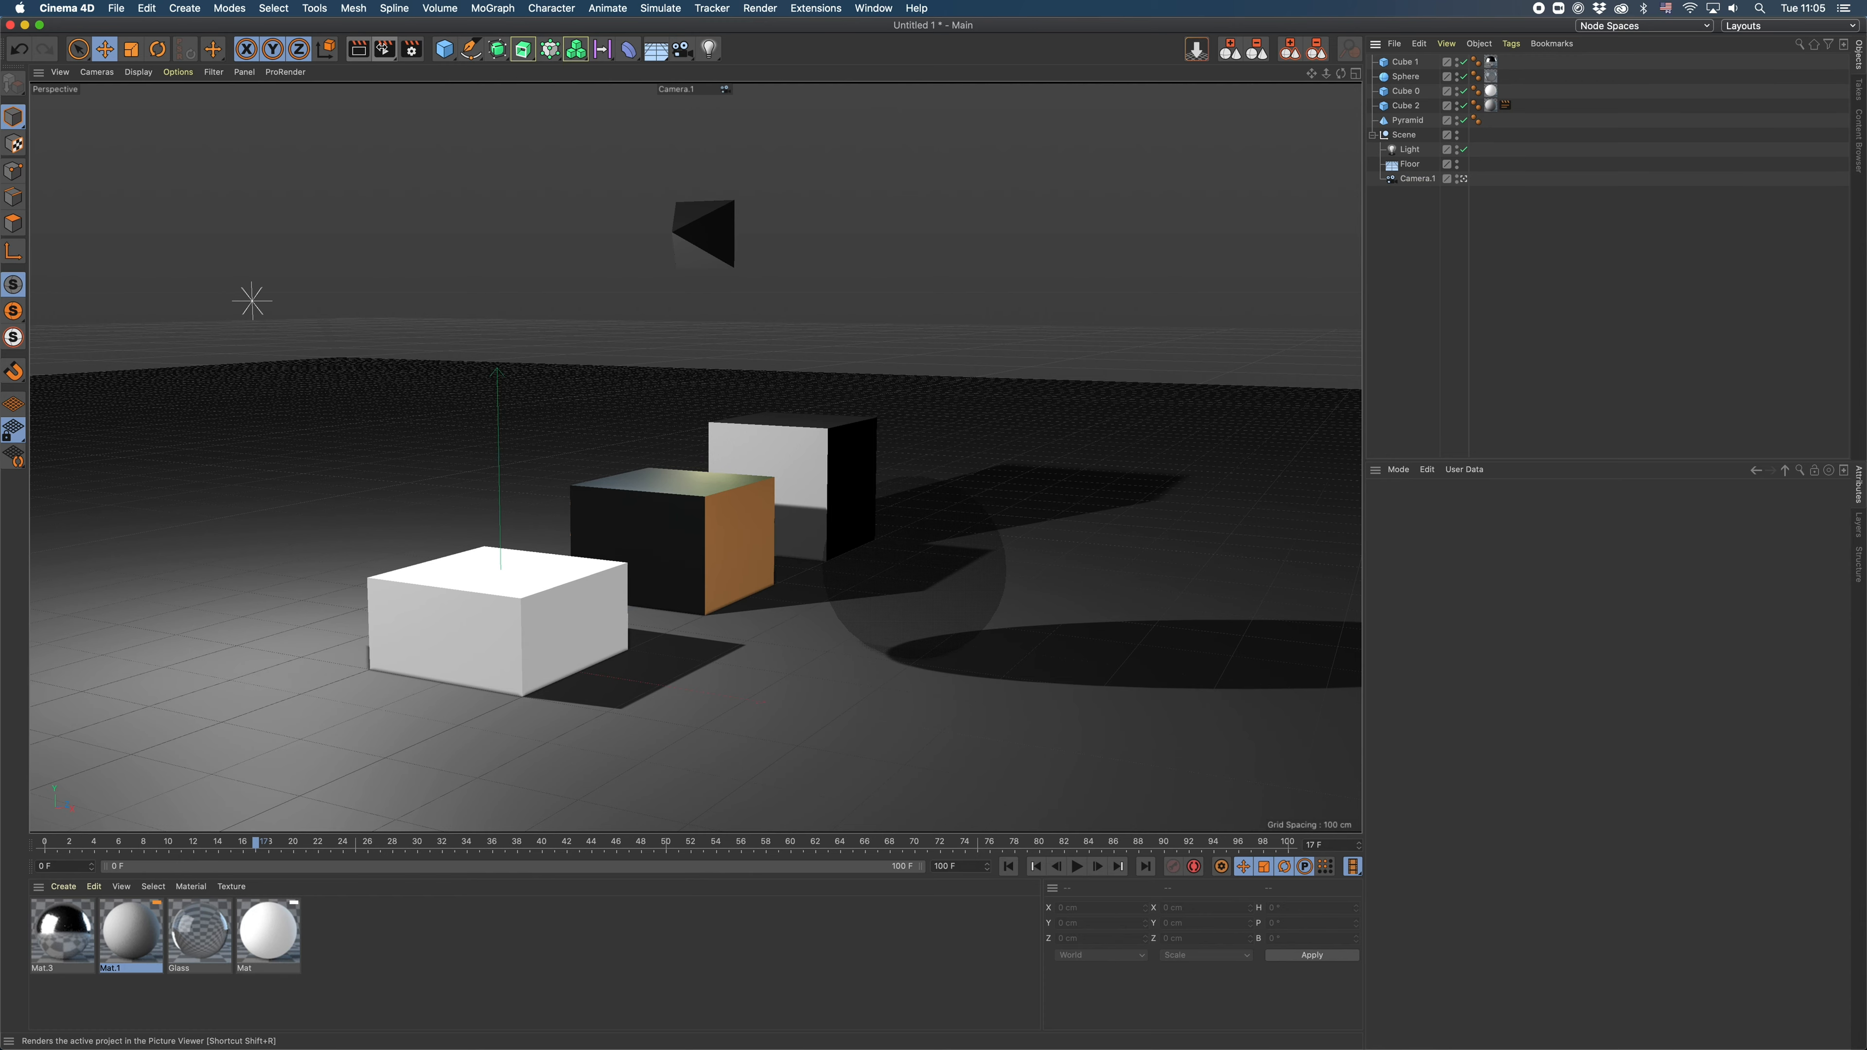
drag(1274, 45, 1112, 119)
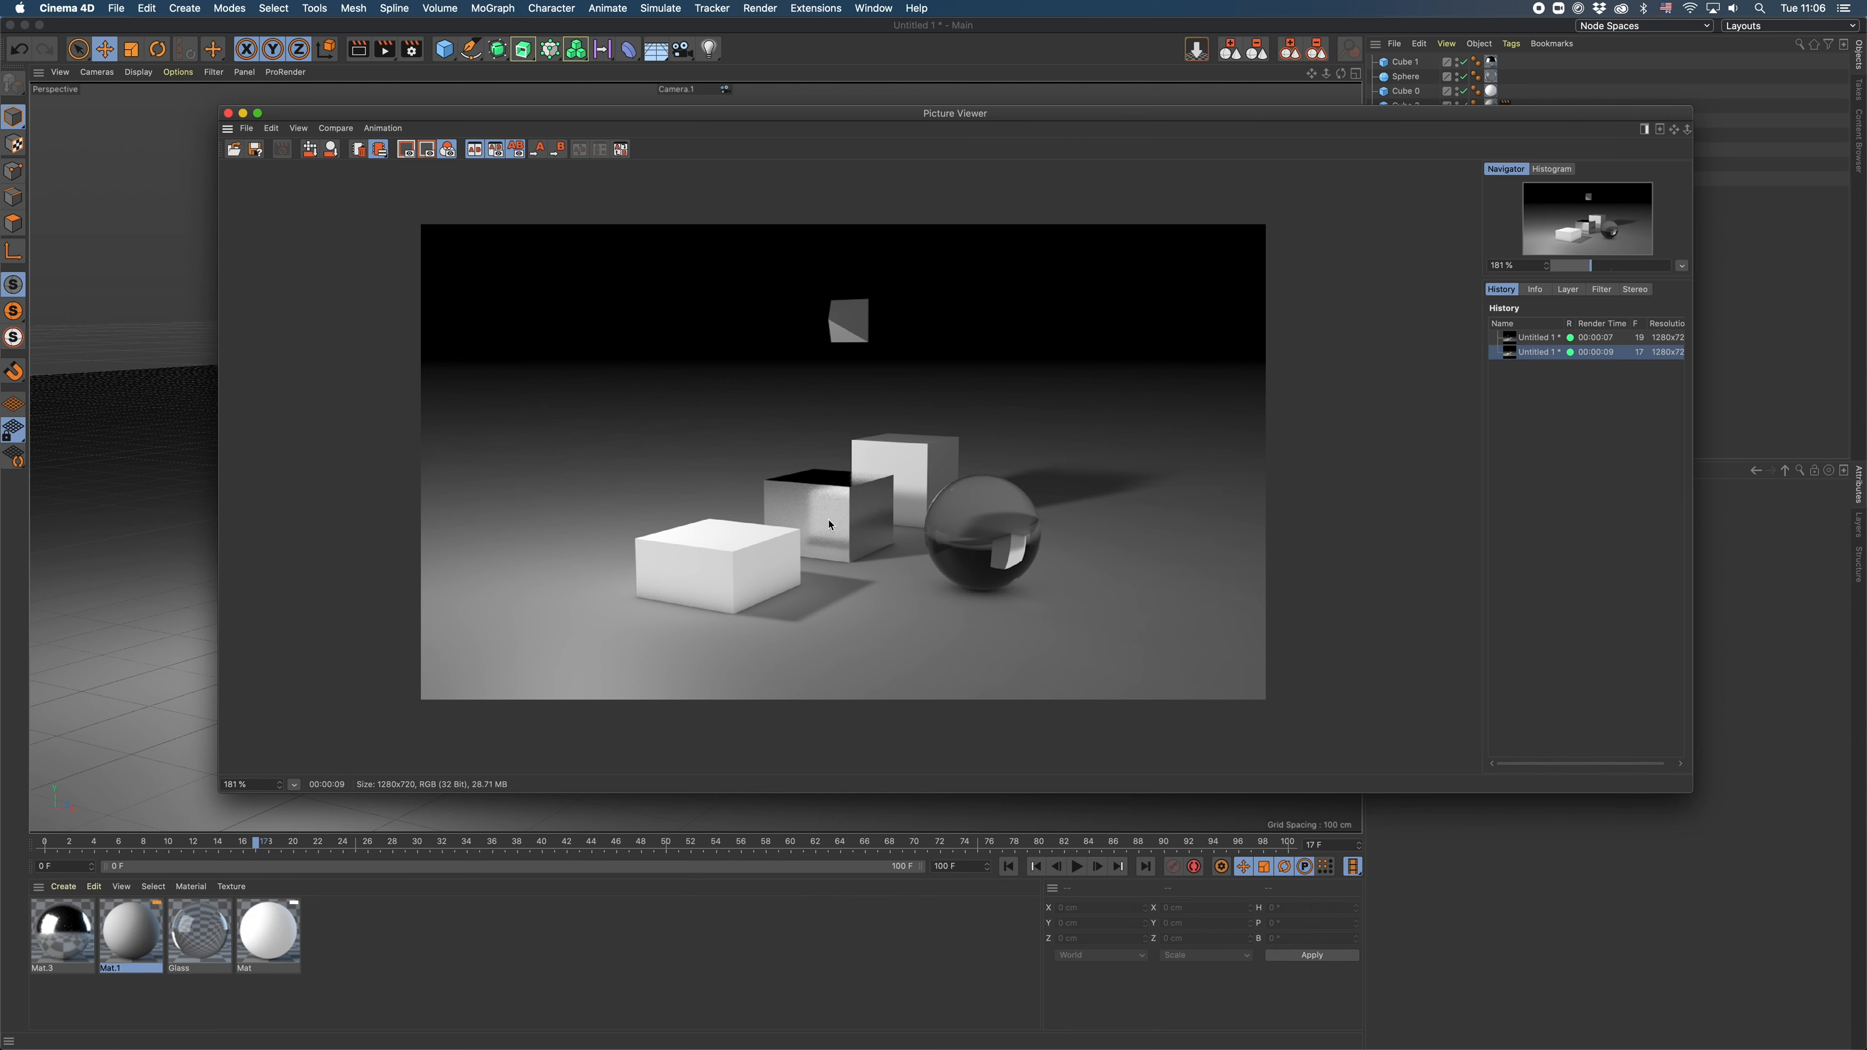
click(1568, 290)
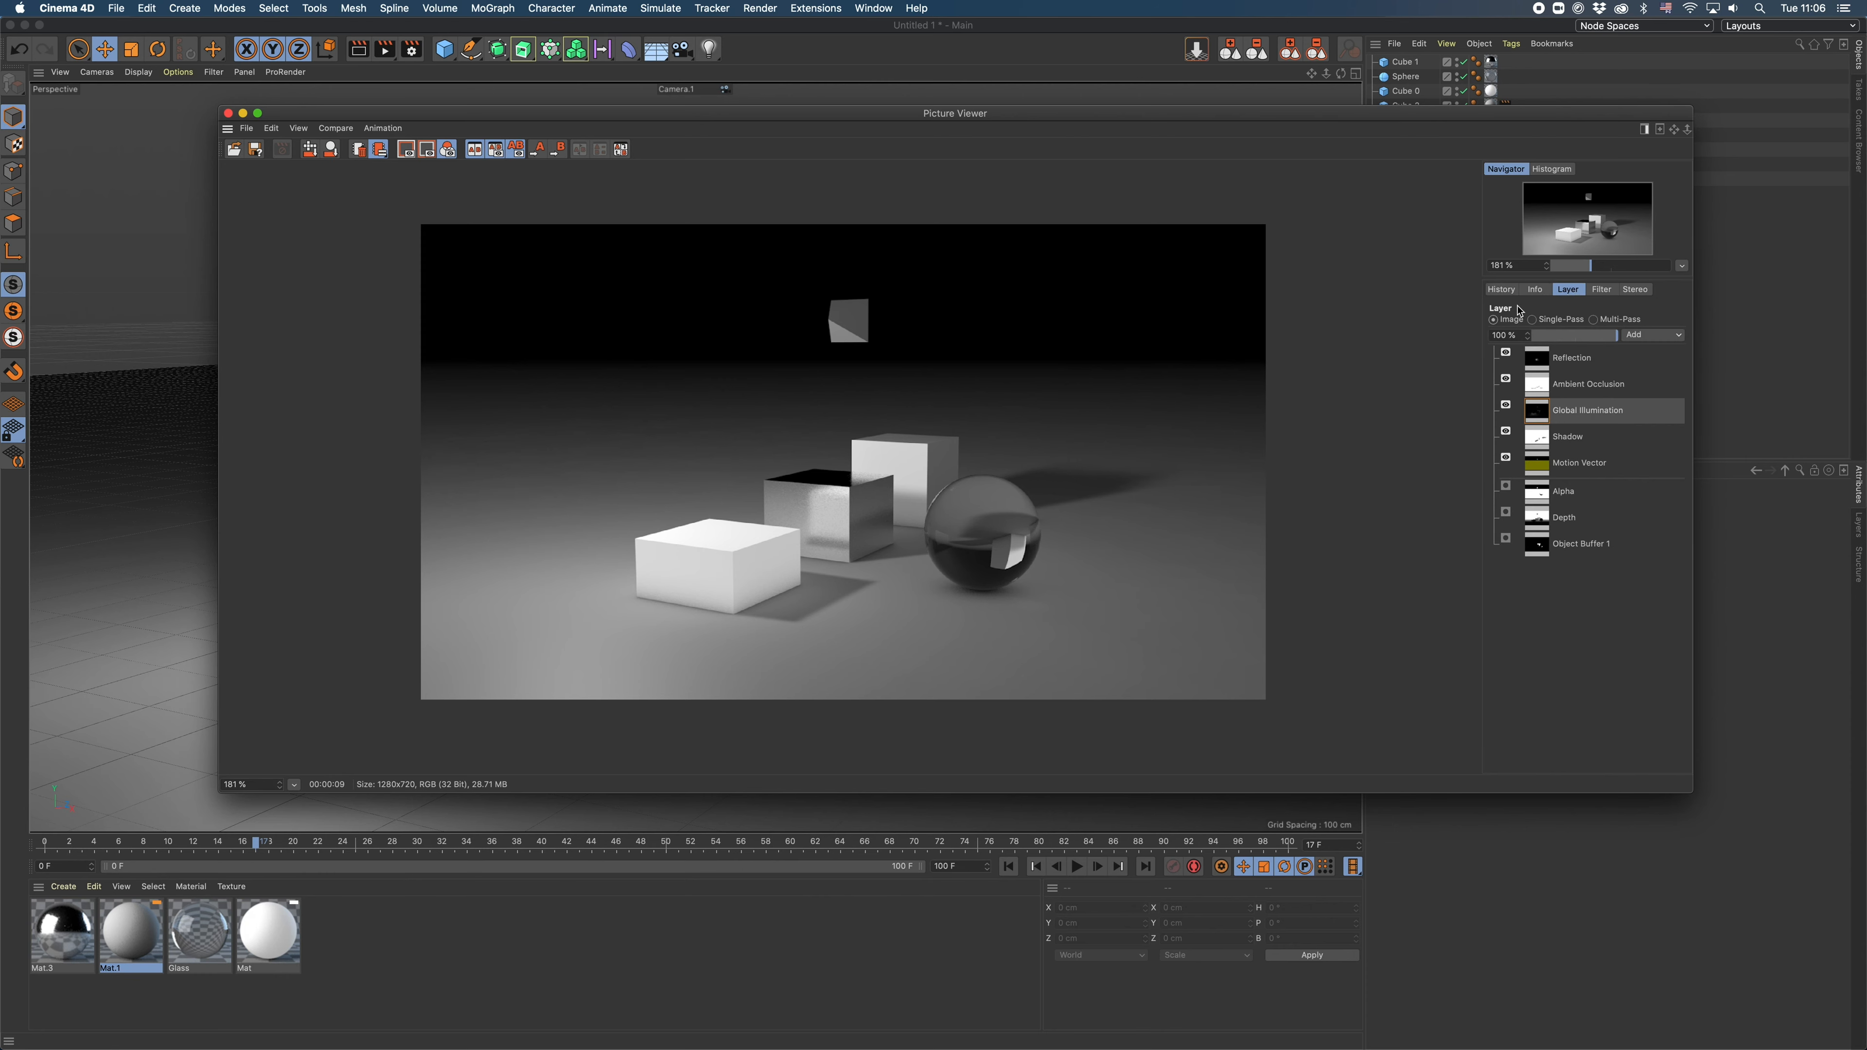
- Display the Reflection layer on its own in Single-Pass mode
click(1570, 360)
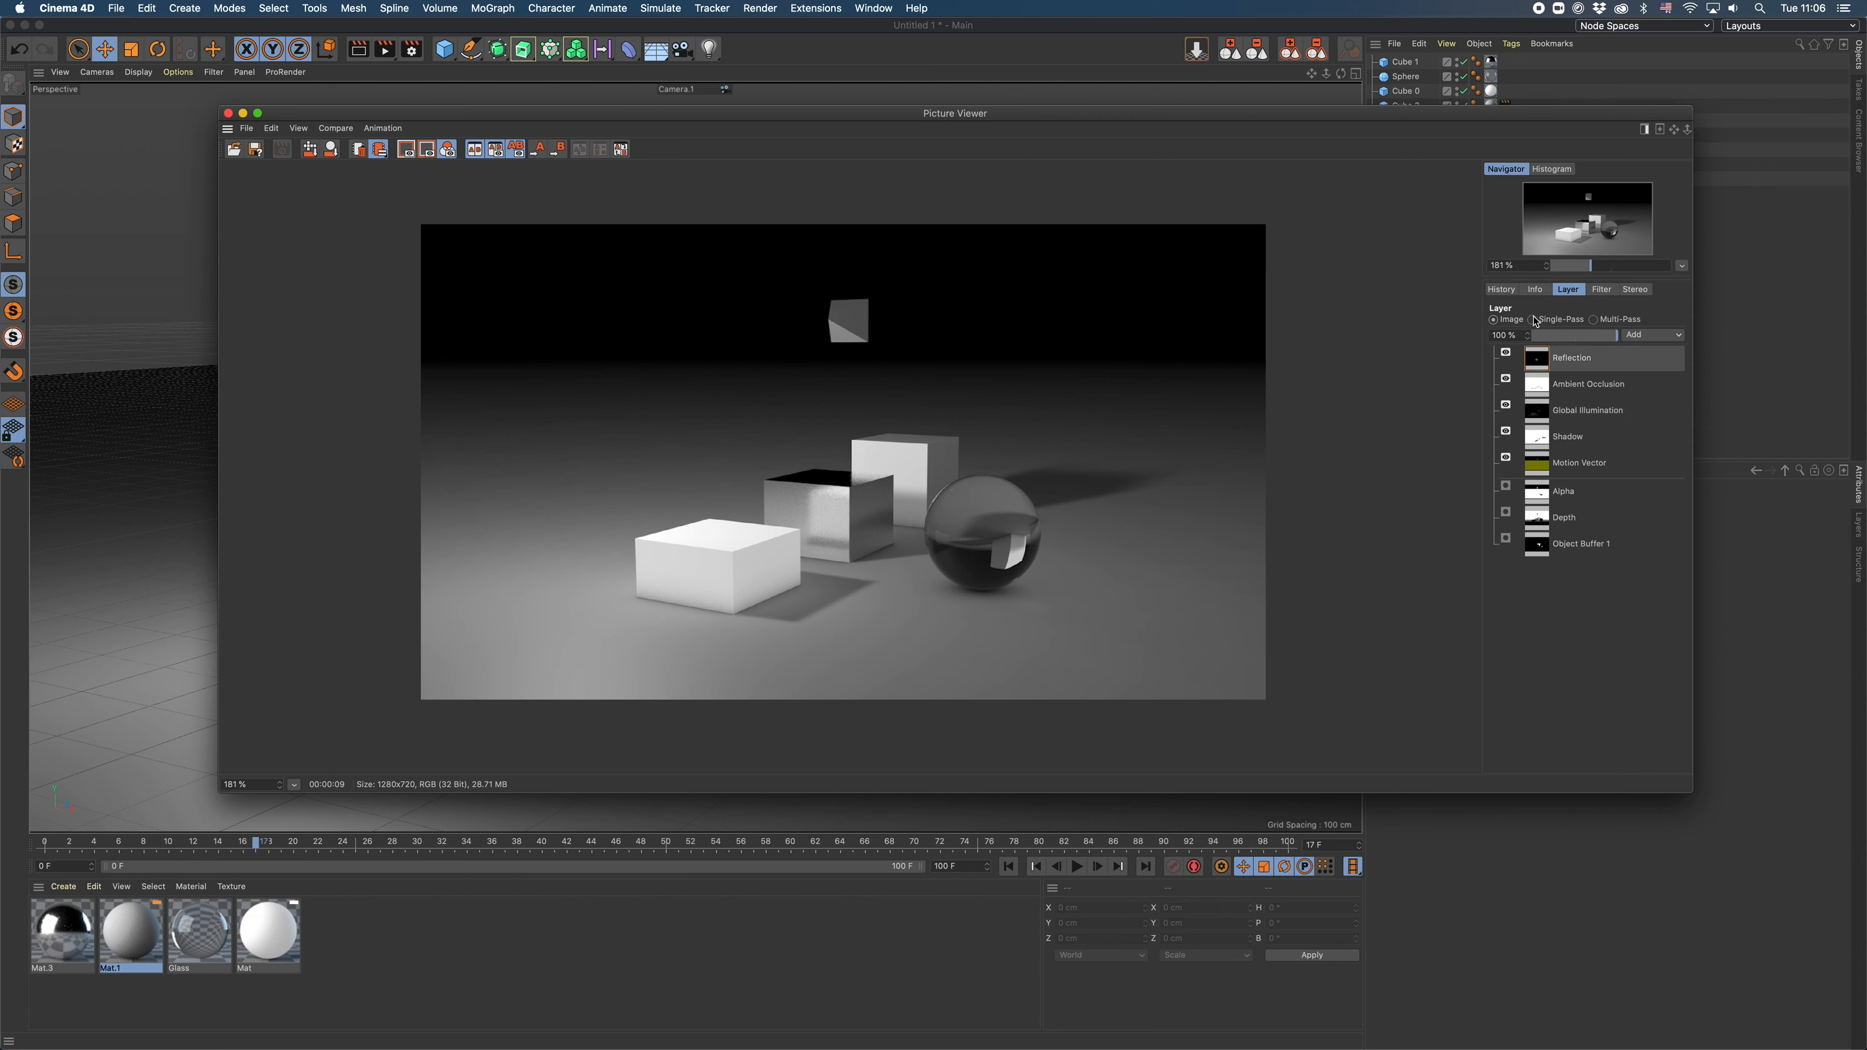
click(1534, 320)
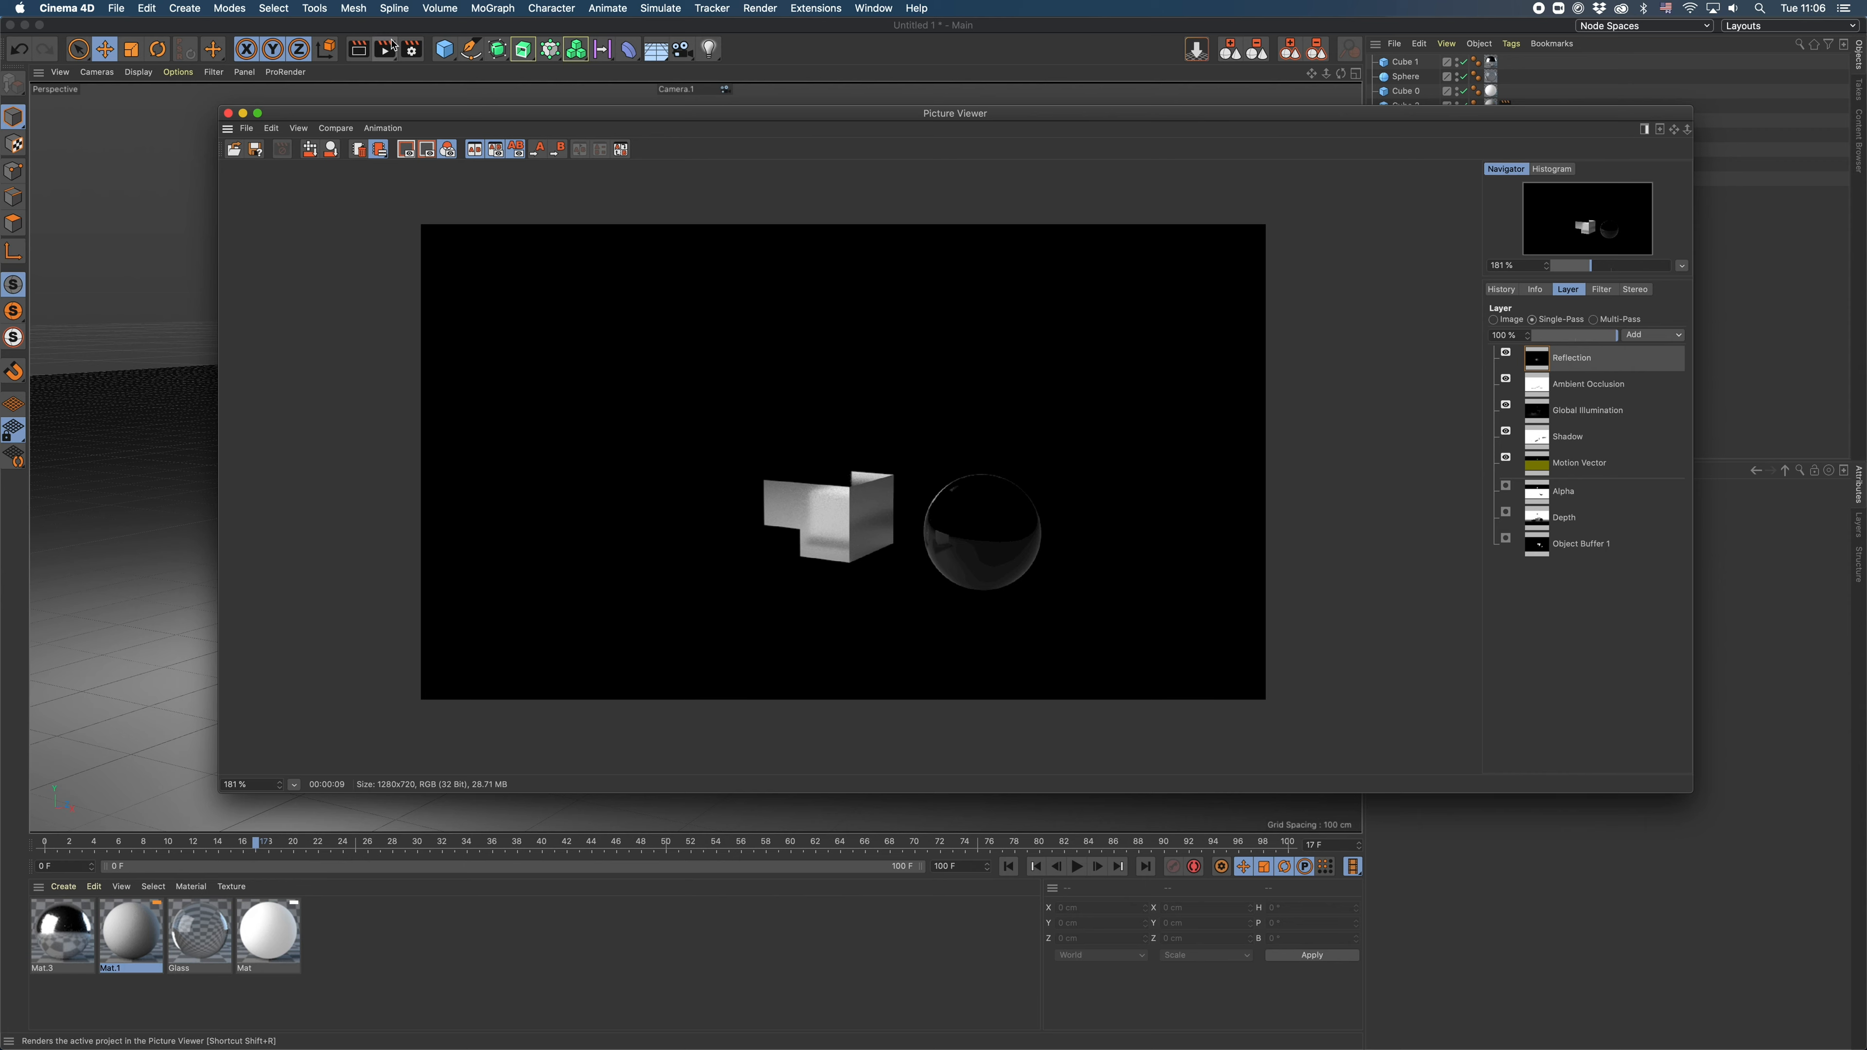
- Enable Save in the render settings and check the multi-pass image's file and format options
click(412, 49)
click(449, 105)
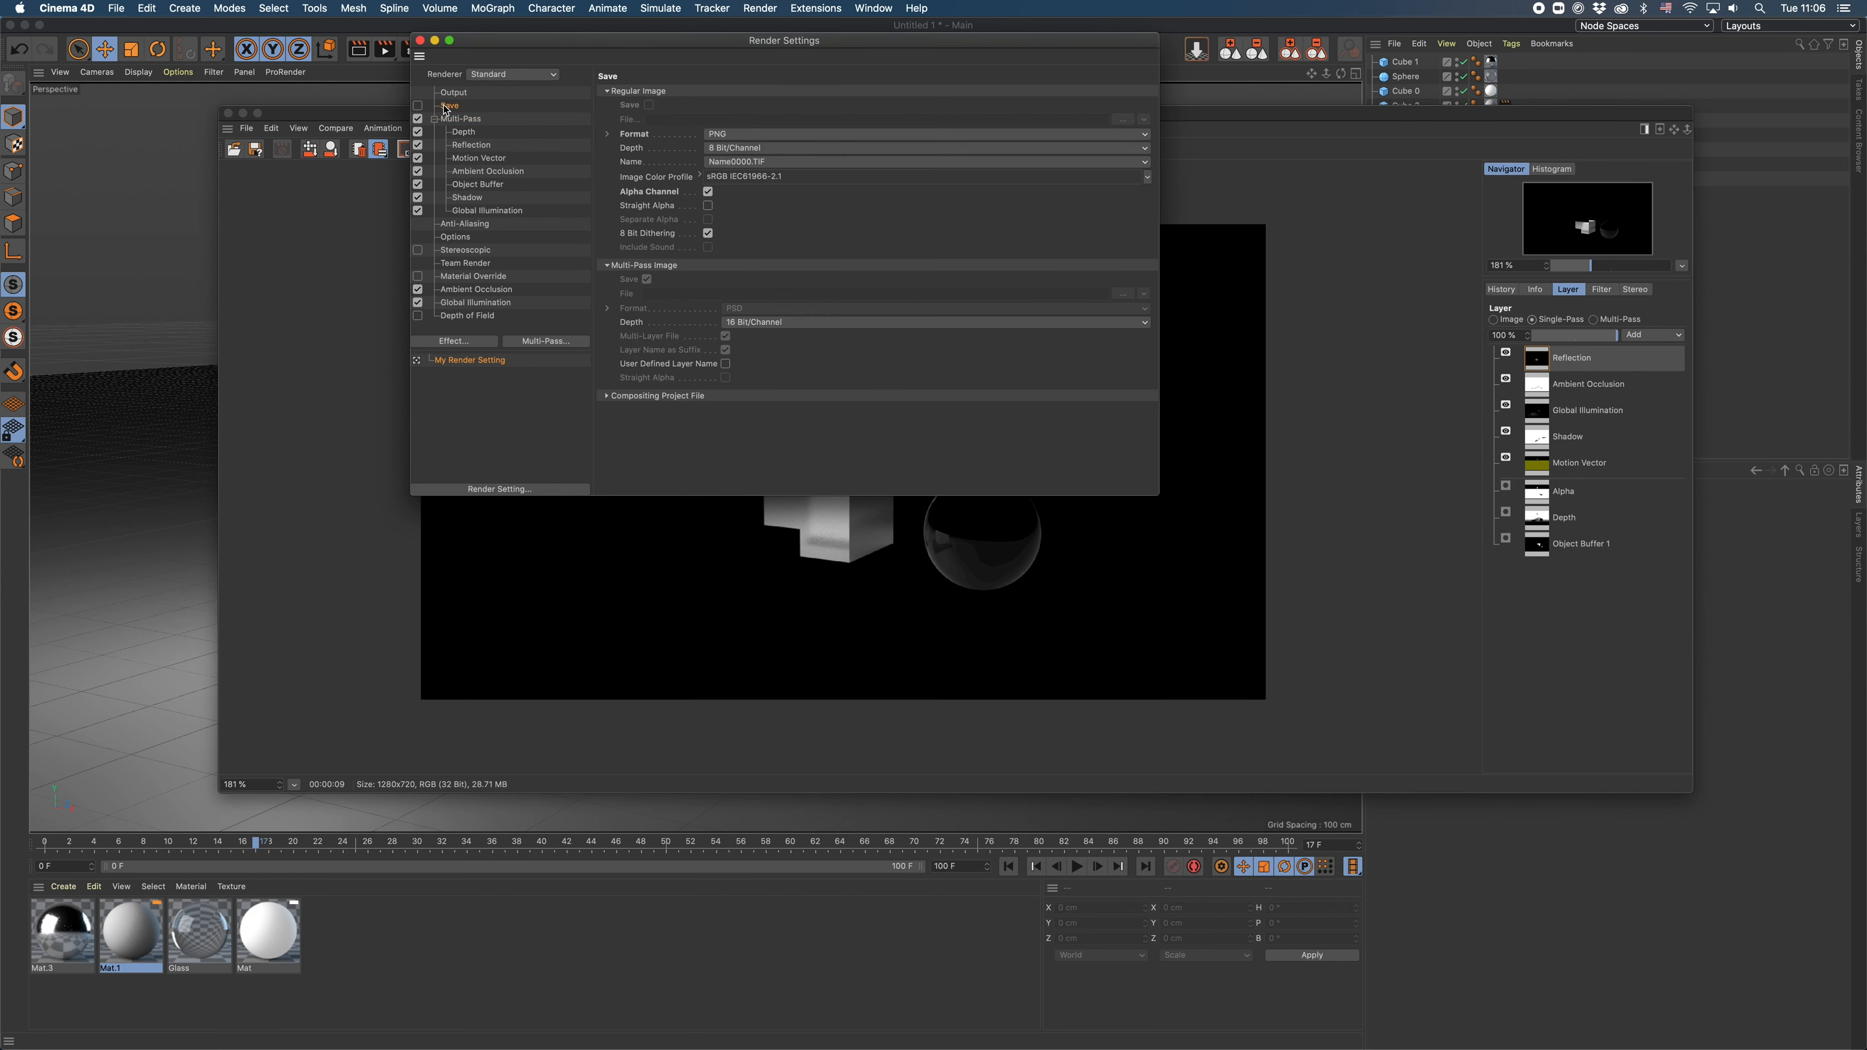
click(418, 105)
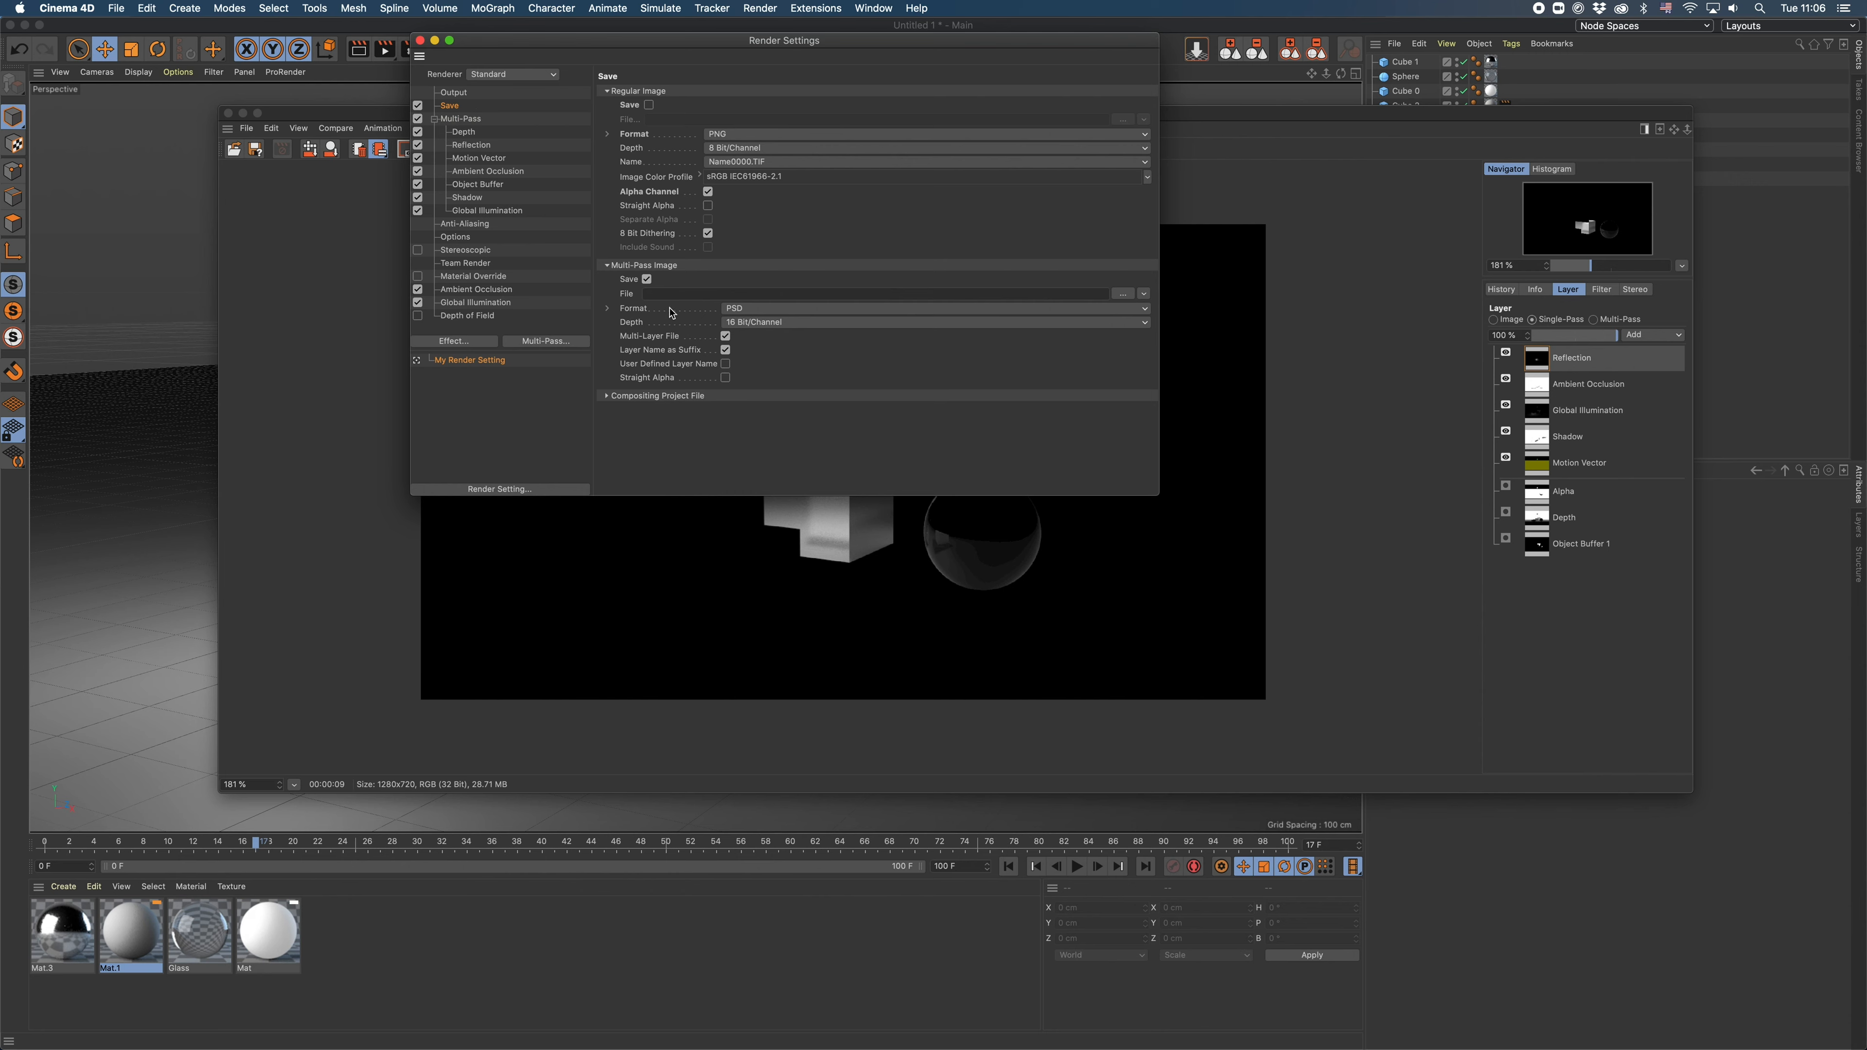
click(699, 295)
click(799, 309)
click(690, 287)
- Review the individual multi-pass entries, the Save options and the general Multi-Pass settings, and close the render settings
click(464, 132)
click(478, 158)
click(477, 172)
click(474, 185)
click(468, 197)
click(467, 210)
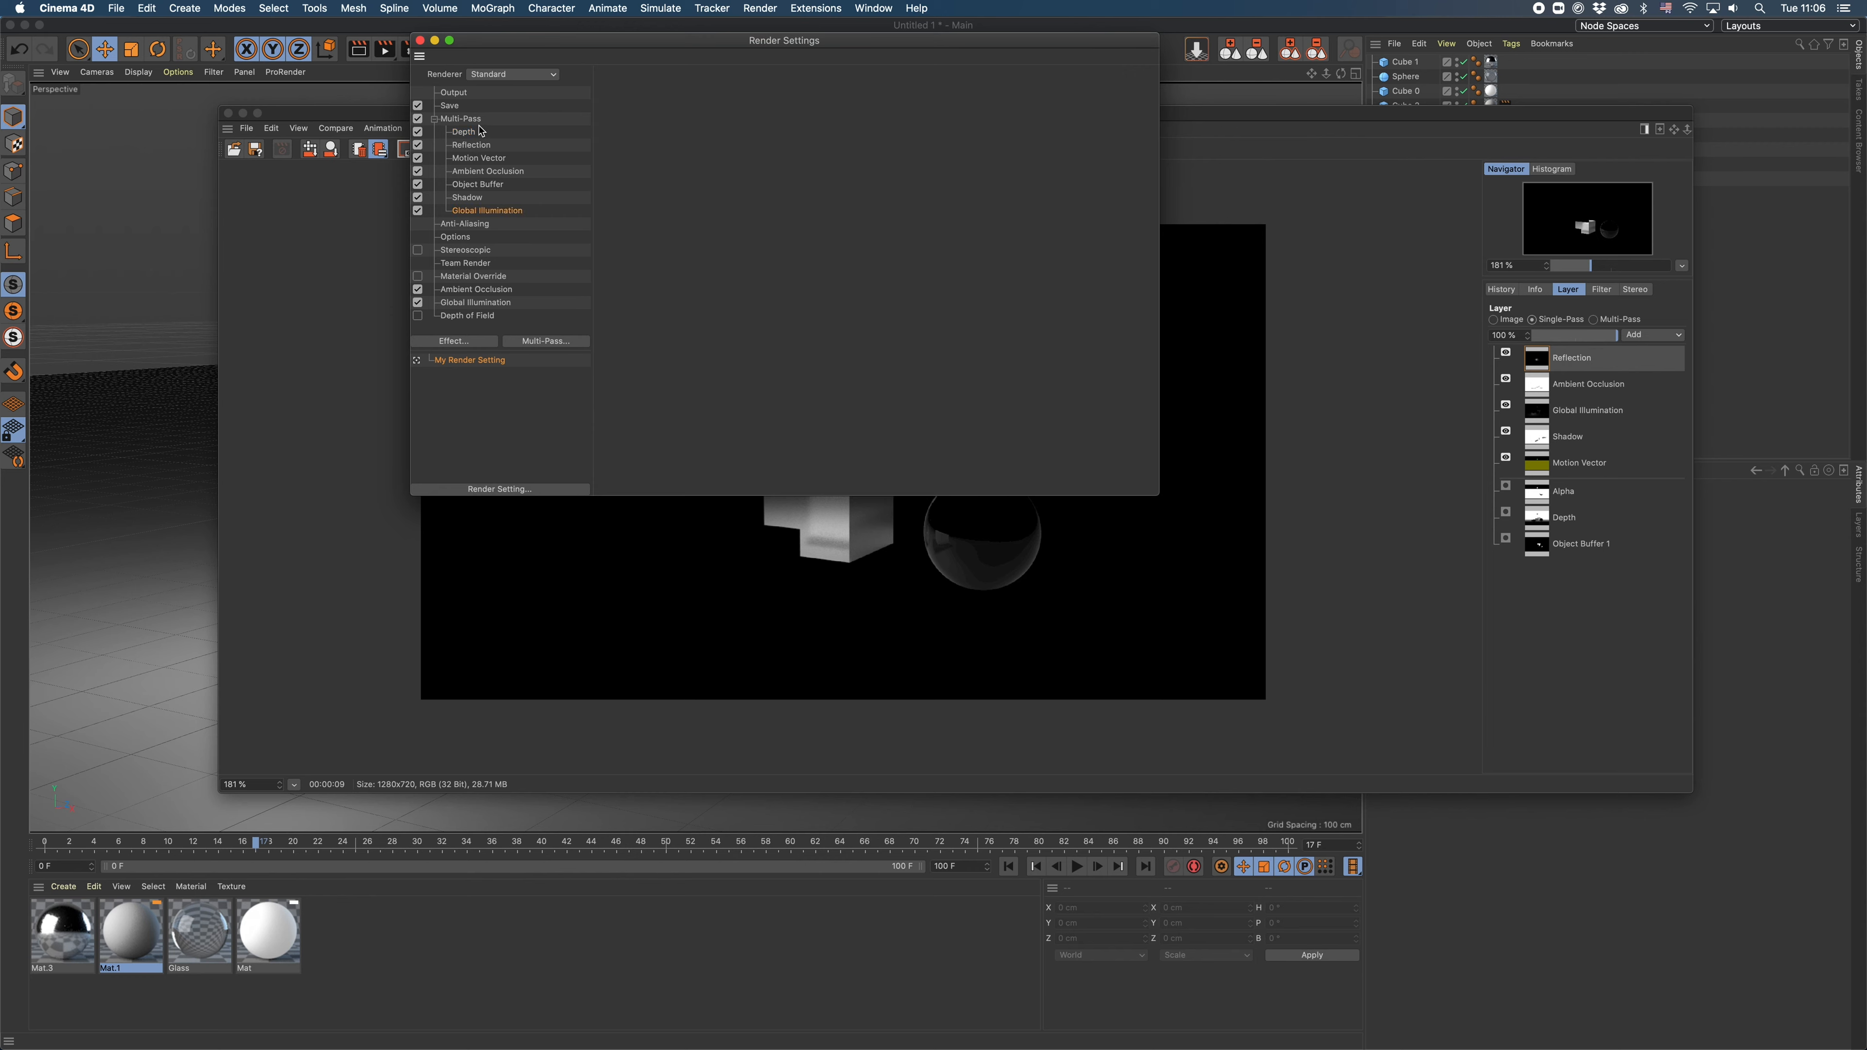
click(451, 105)
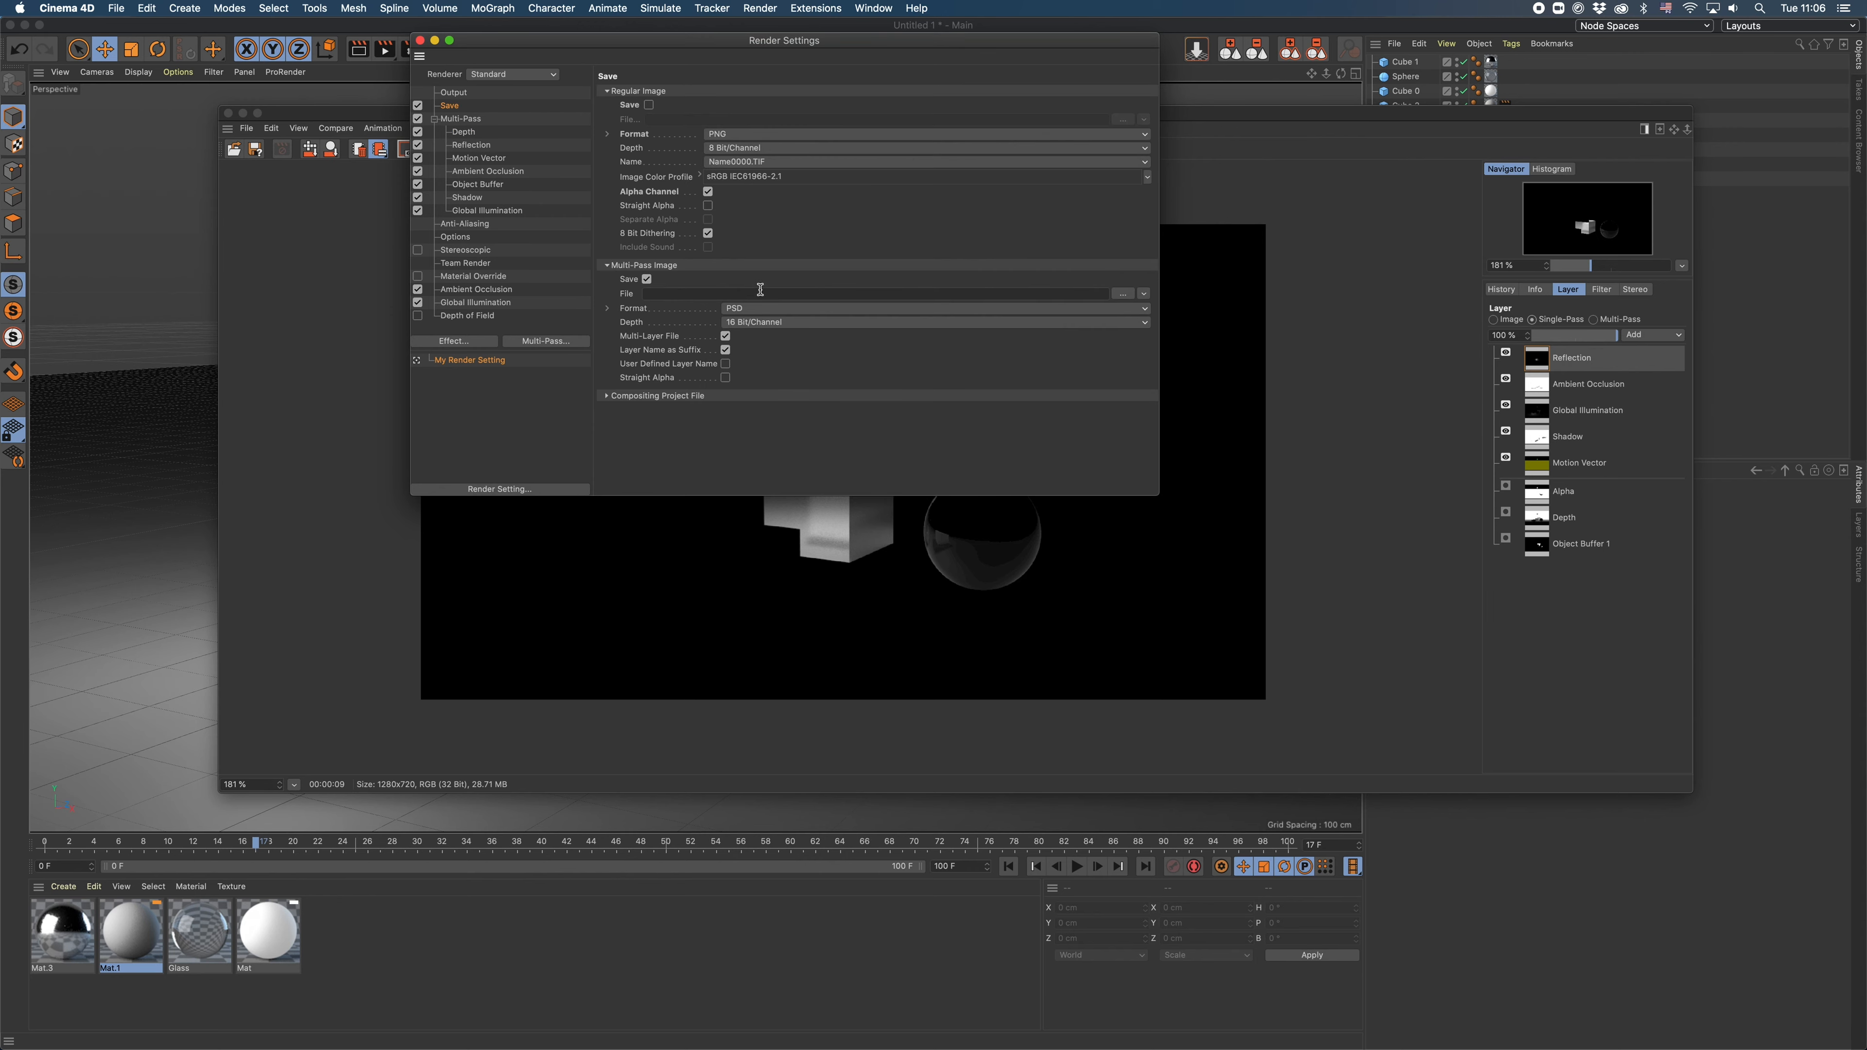
click(451, 119)
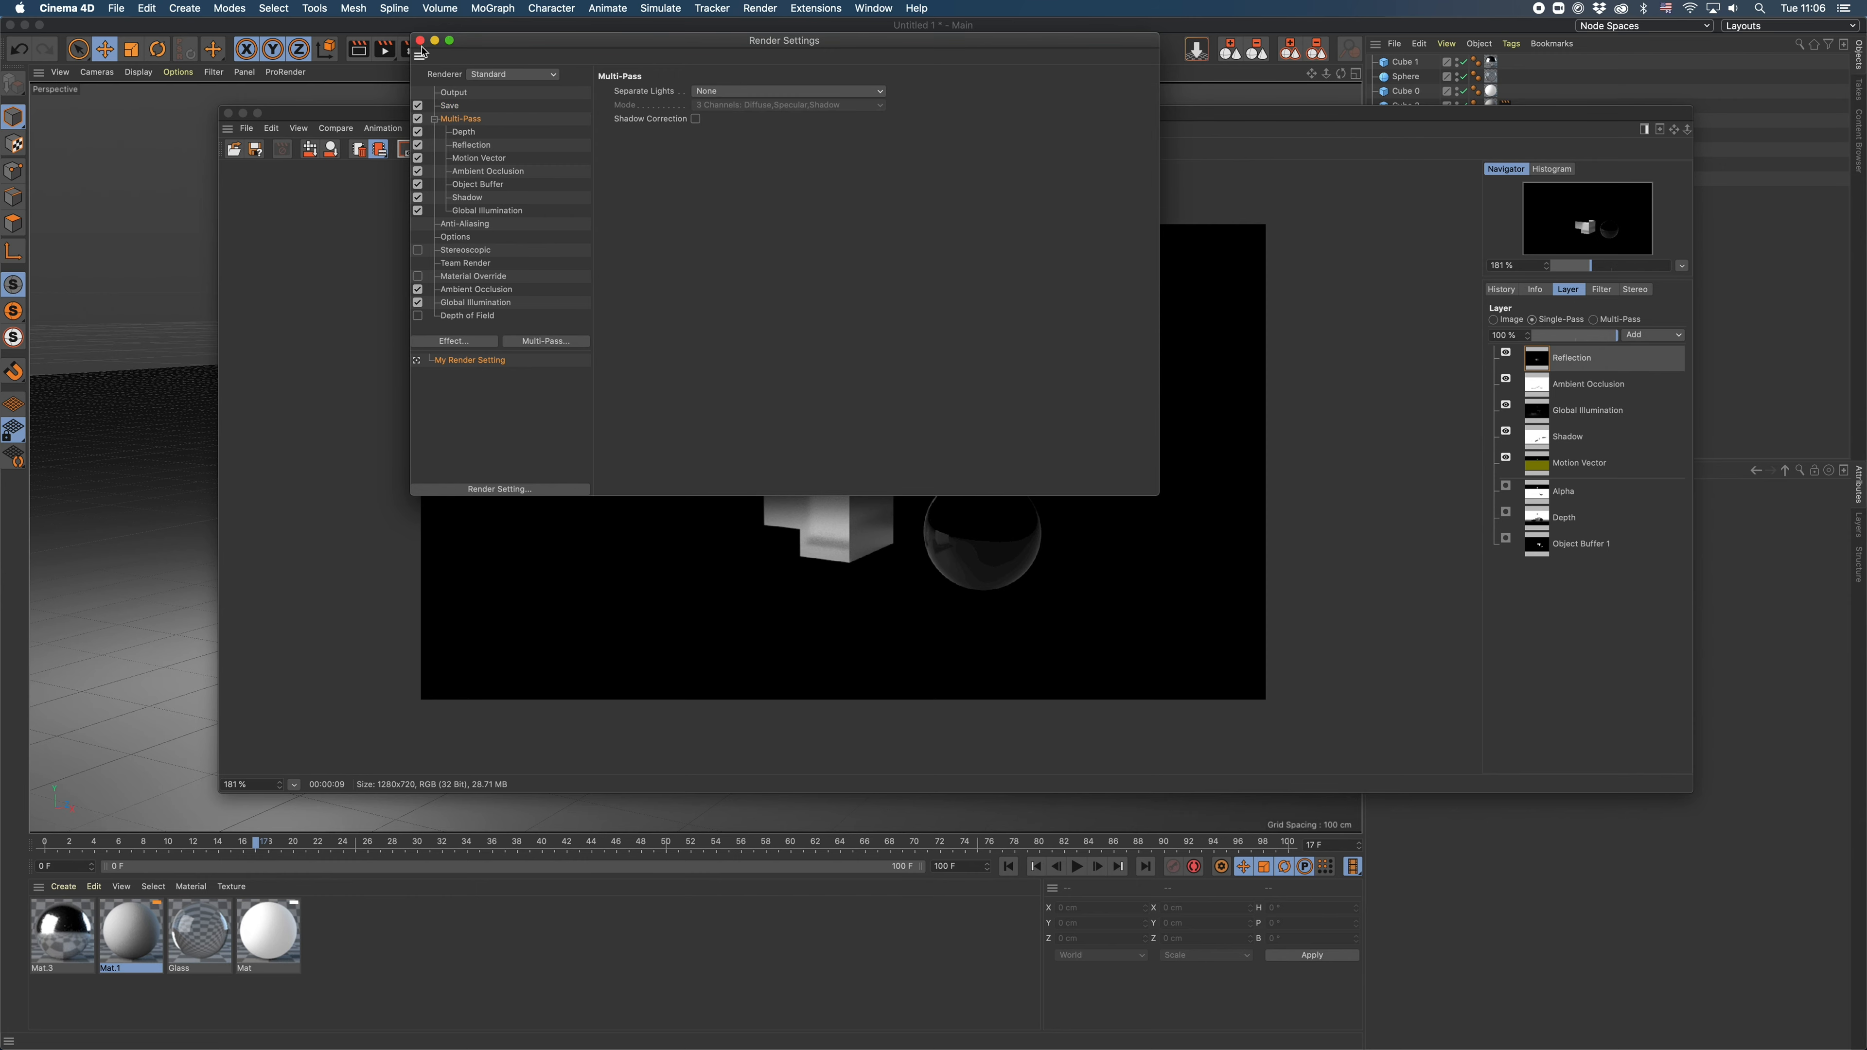
click(419, 41)
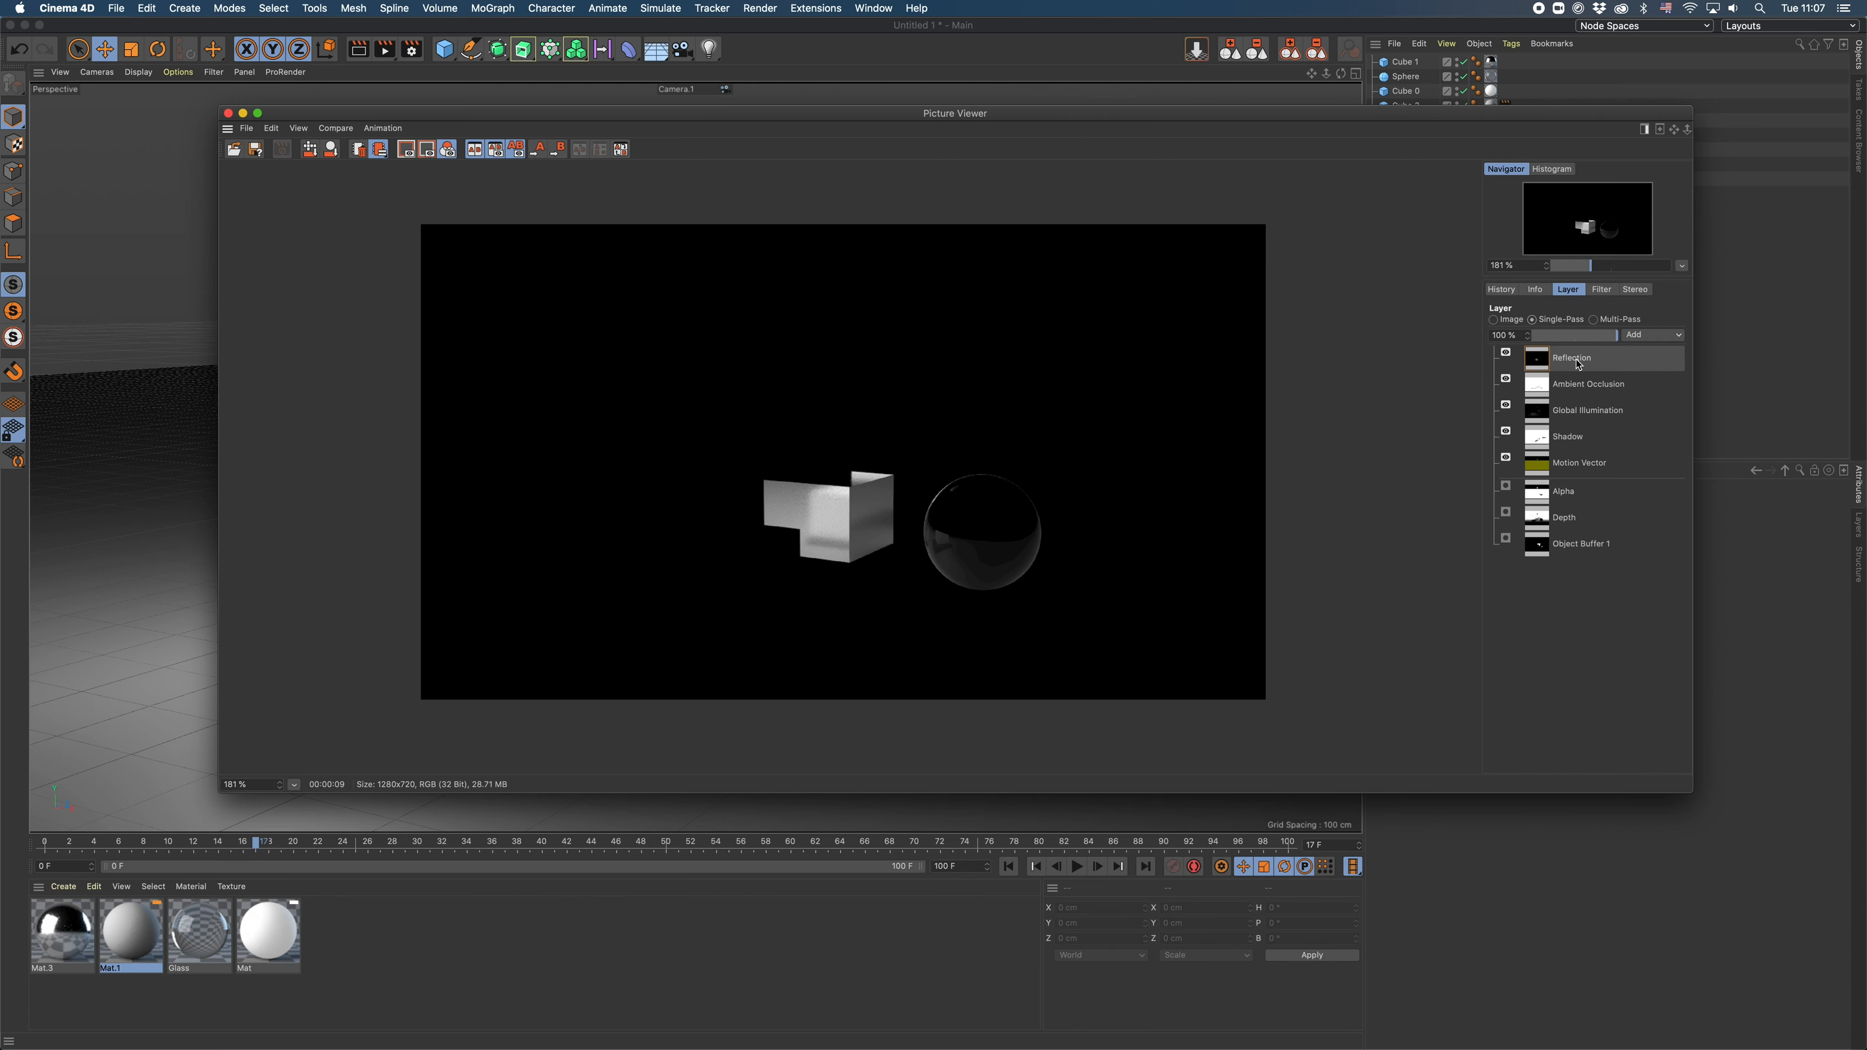
- Inspect the Ambient Occlusion and Global Illumination passes and check the Luminance channel of the white material Mat
click(1577, 385)
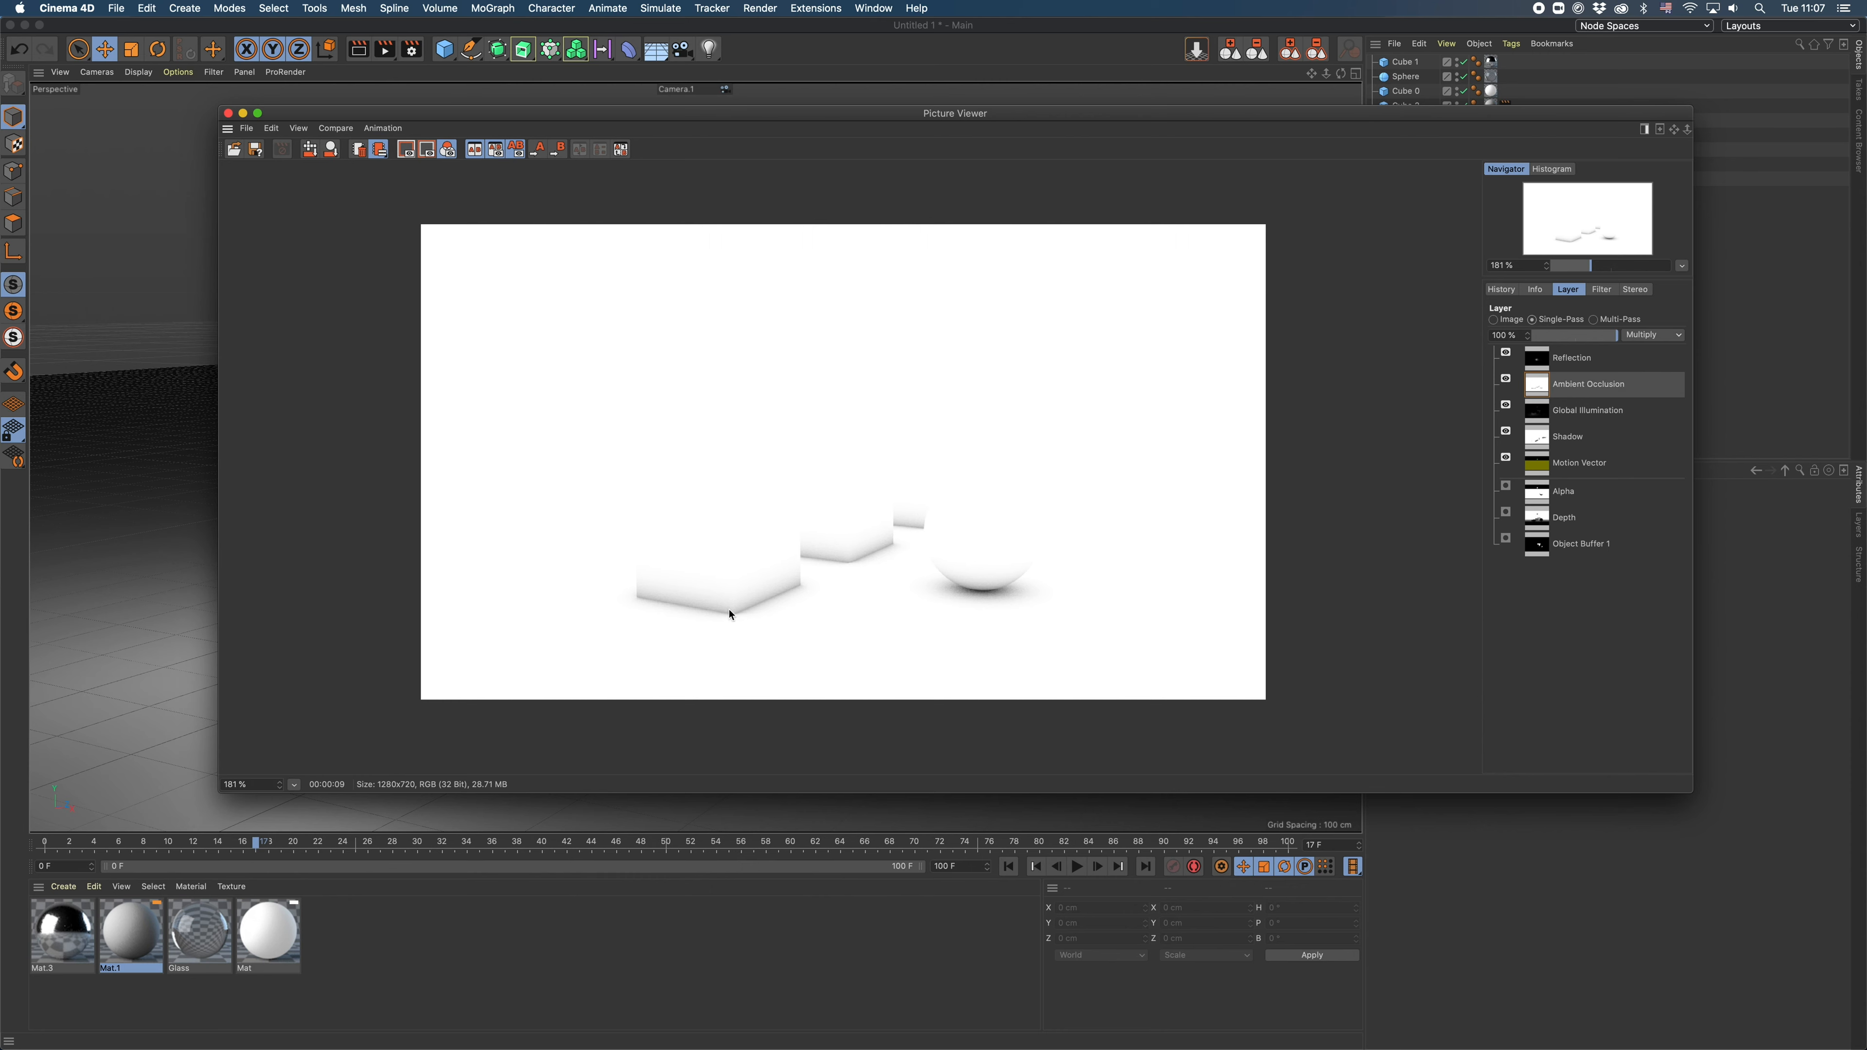
click(1582, 413)
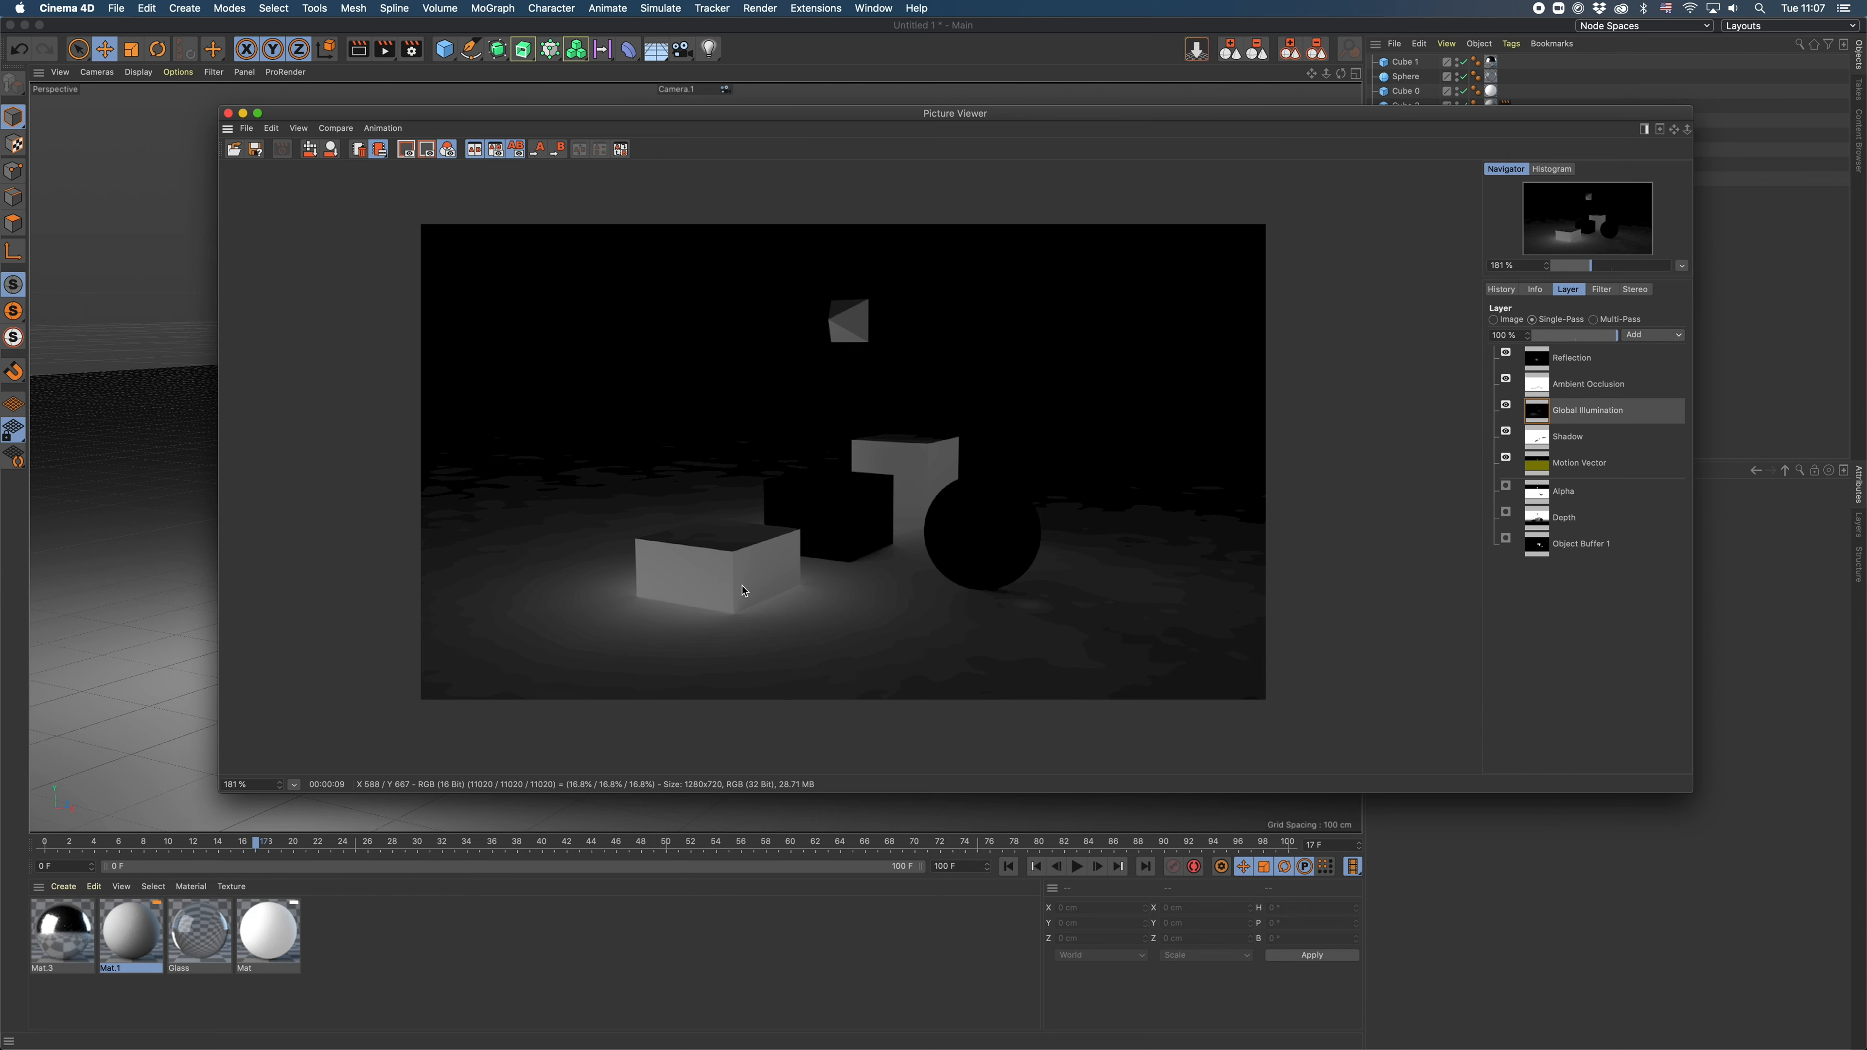
double_click(274, 929)
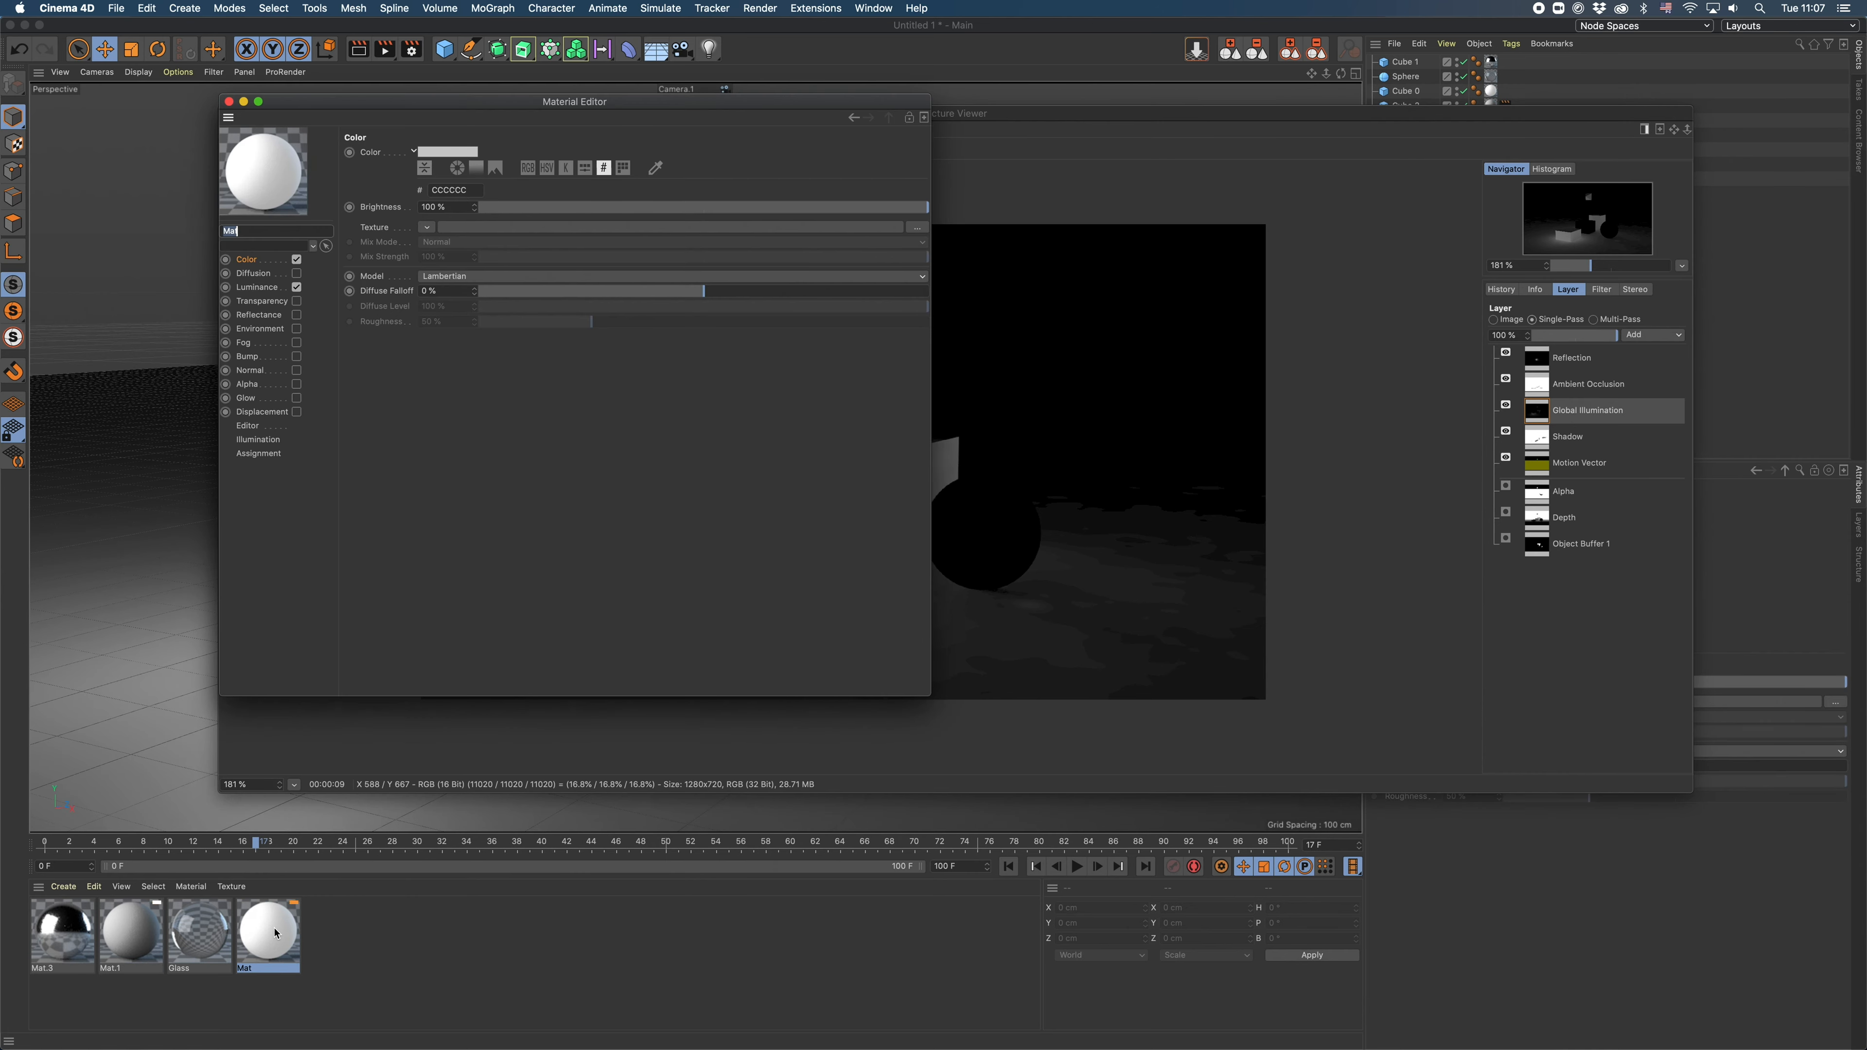
click(256, 287)
drag(257, 115, 1259, 706)
click(1231, 691)
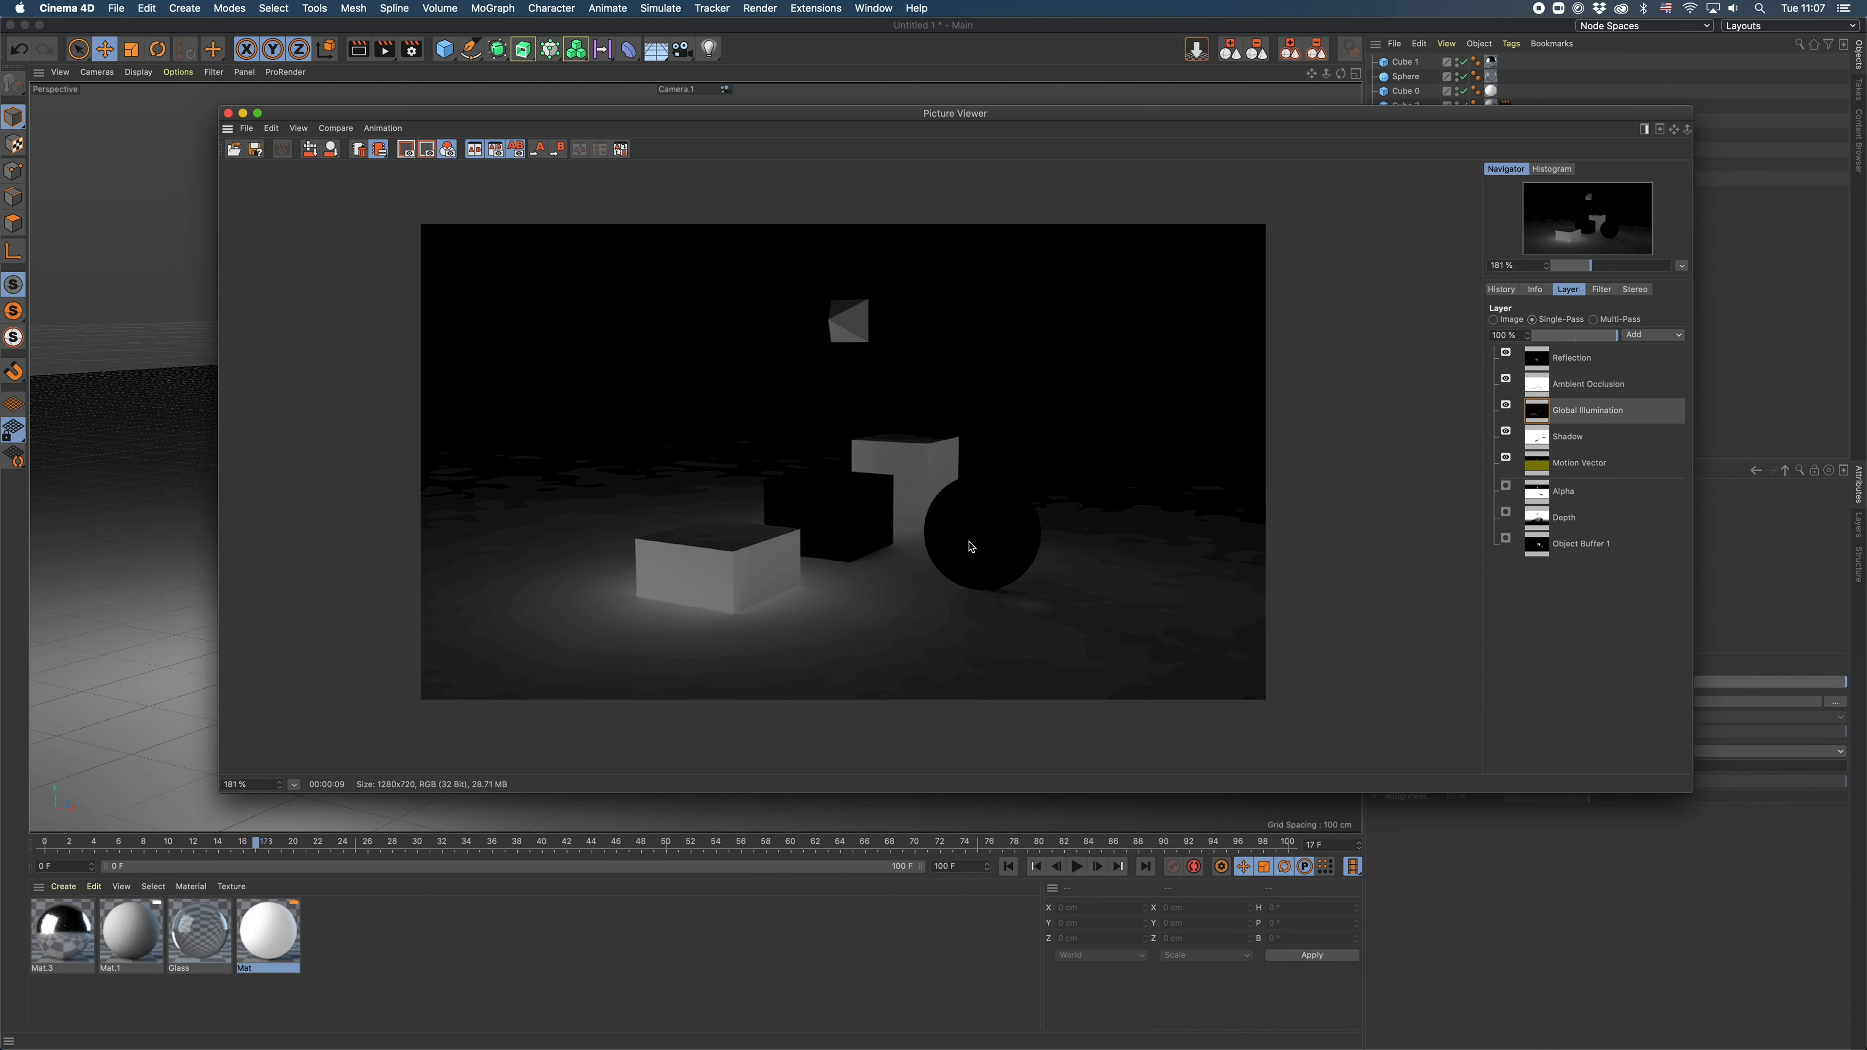
- View the Ambient Occlusion pass and examine the Apply to Project option of the Ambient Occlusion render effect
click(1611, 394)
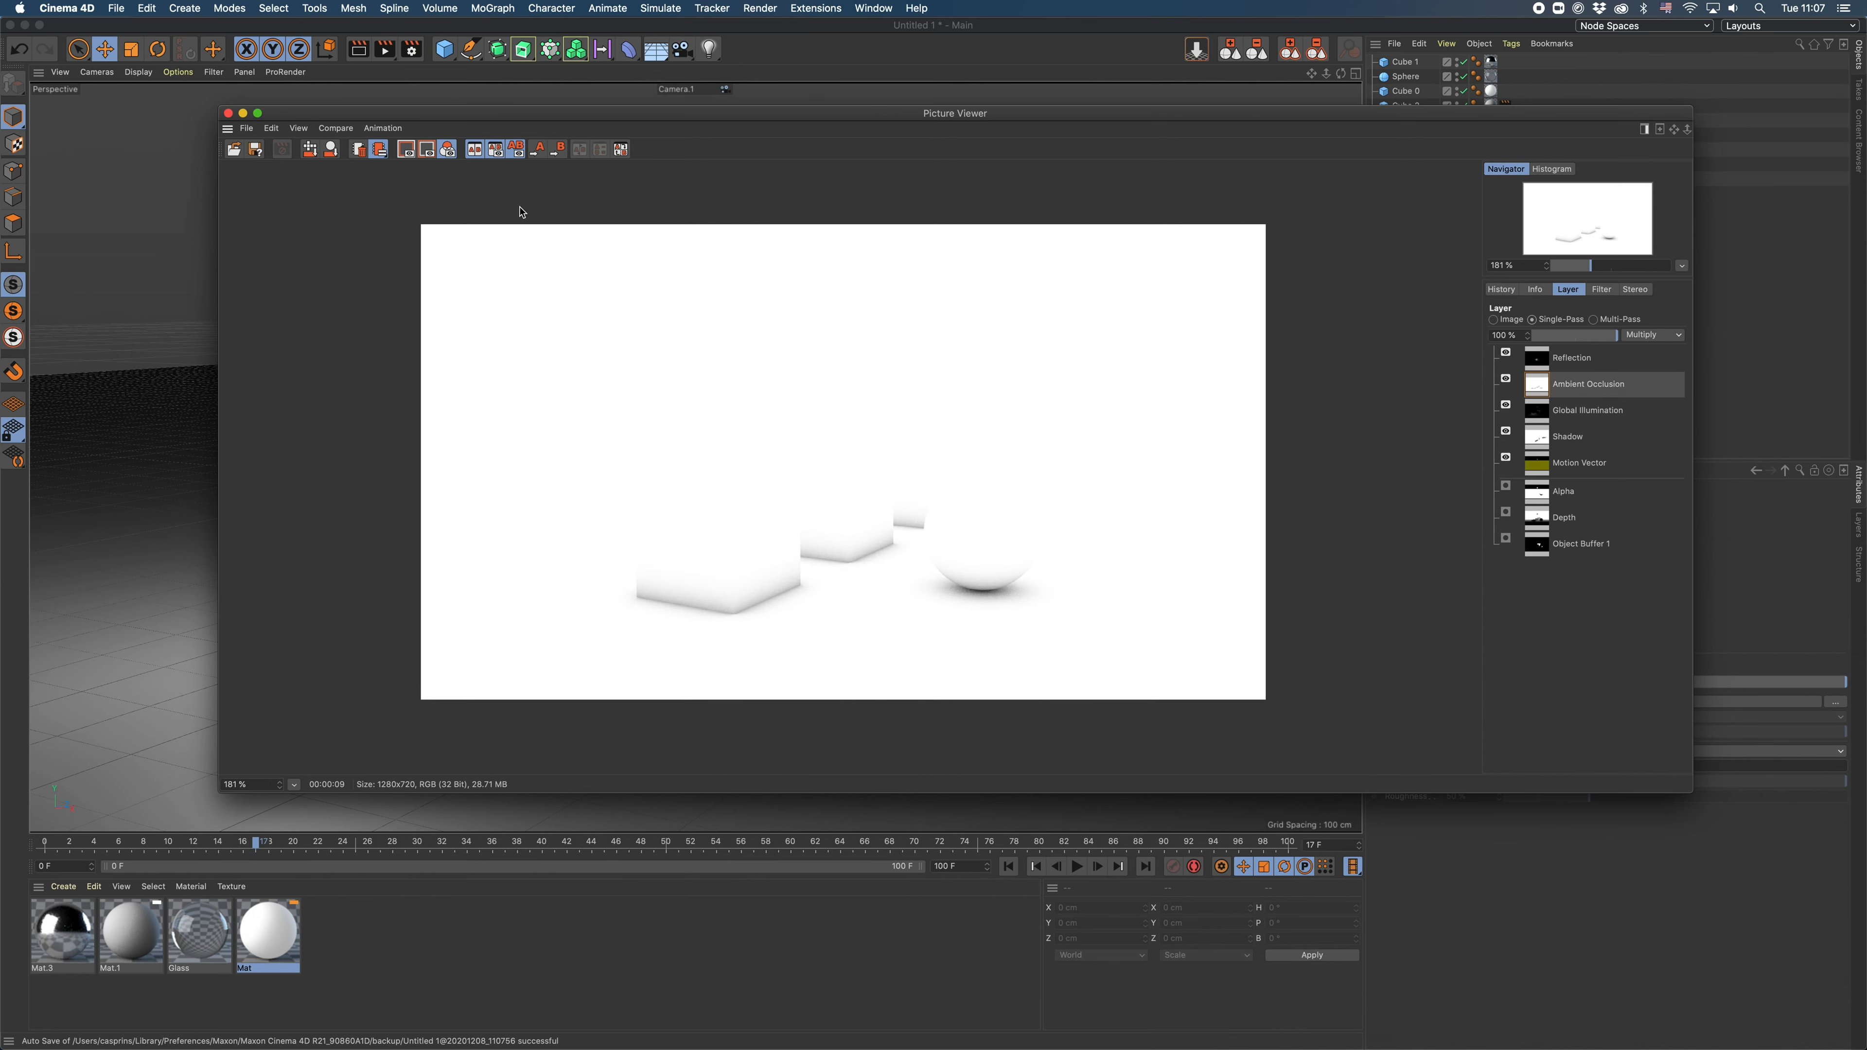
click(411, 49)
click(463, 294)
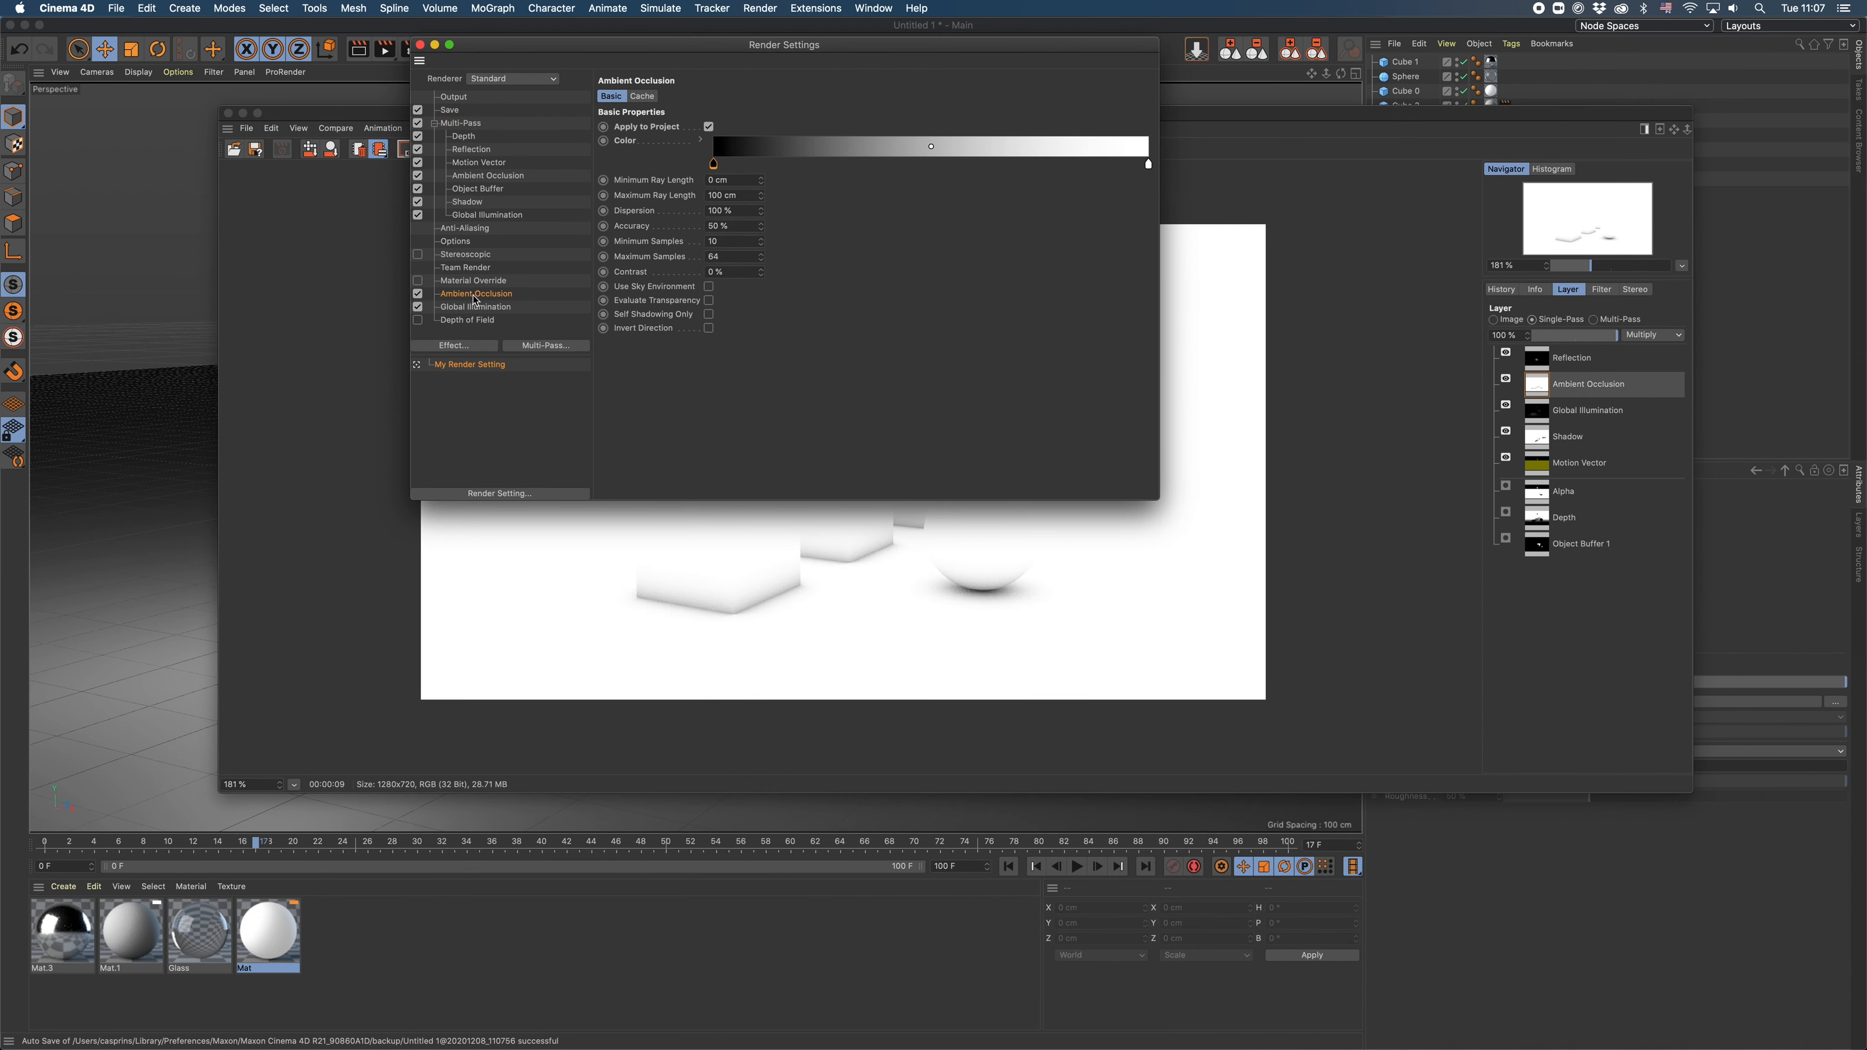
click(708, 127)
click(709, 127)
drag(831, 56, 796, 83)
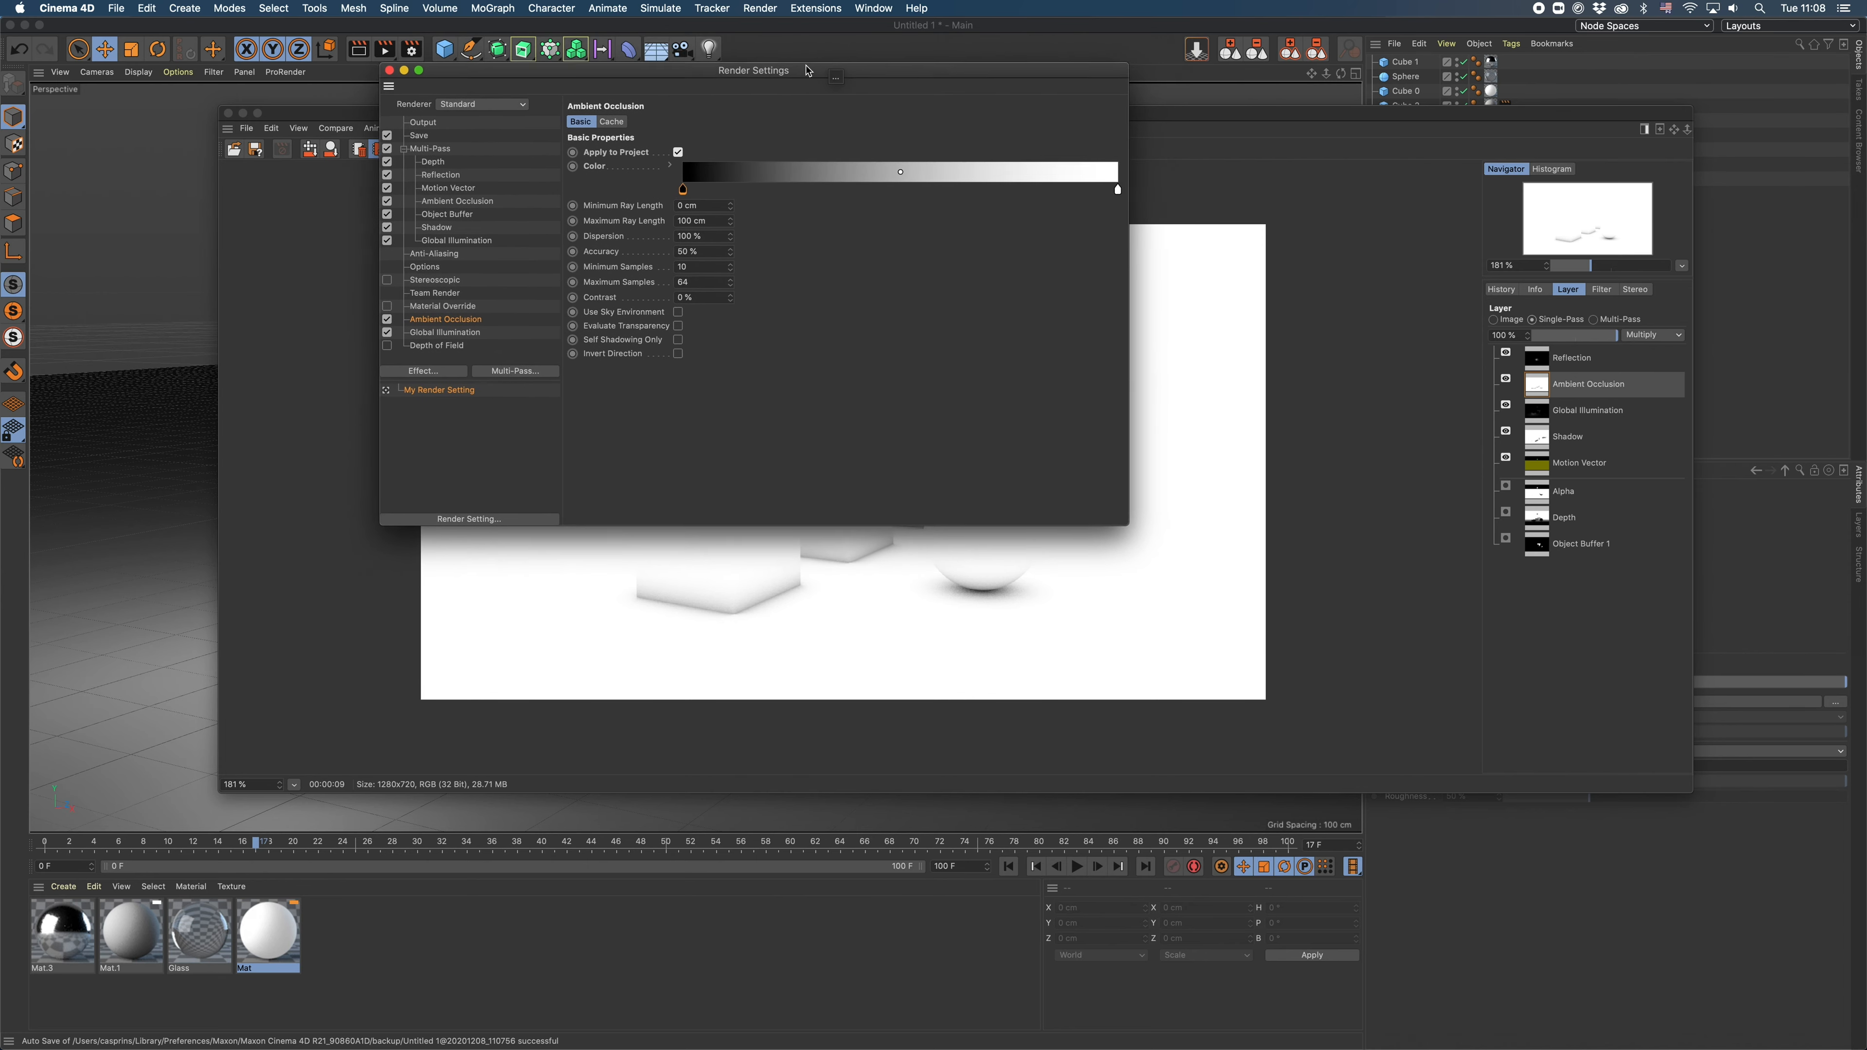
click(673, 153)
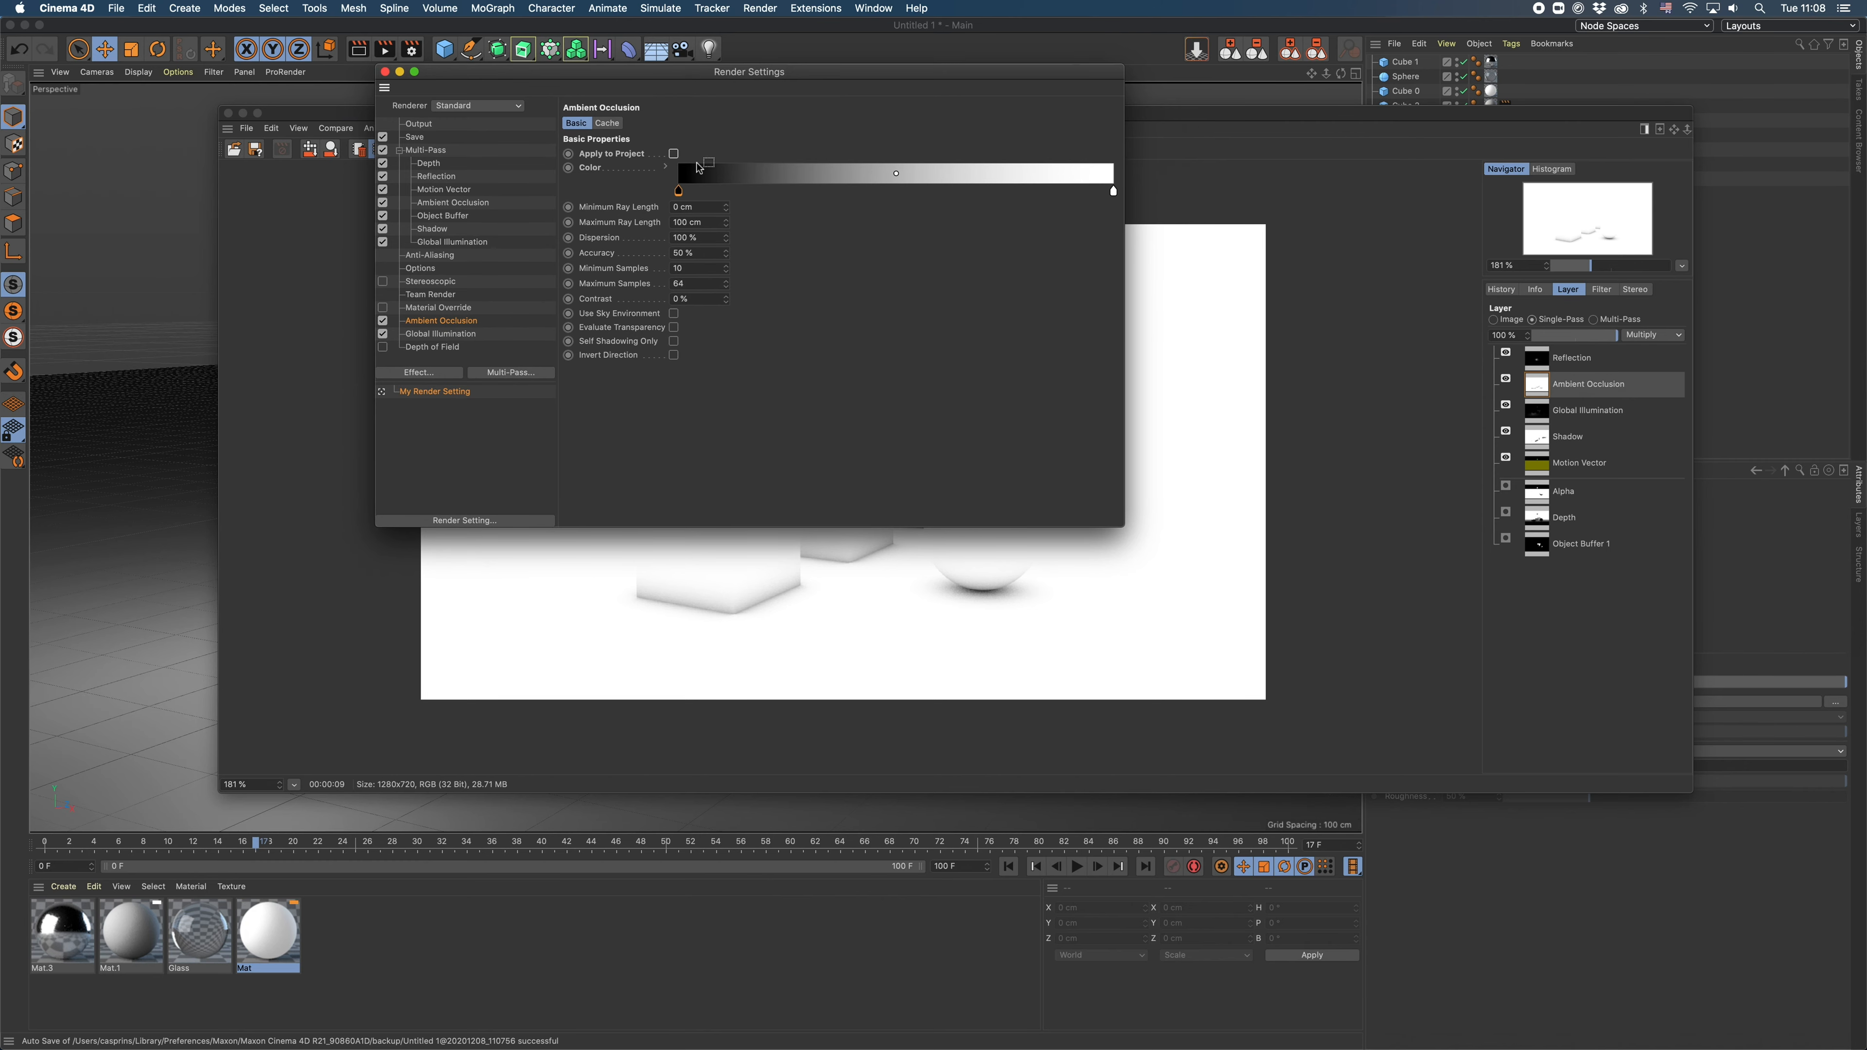
click(674, 155)
drag(781, 77, 705, 109)
key(super+w)
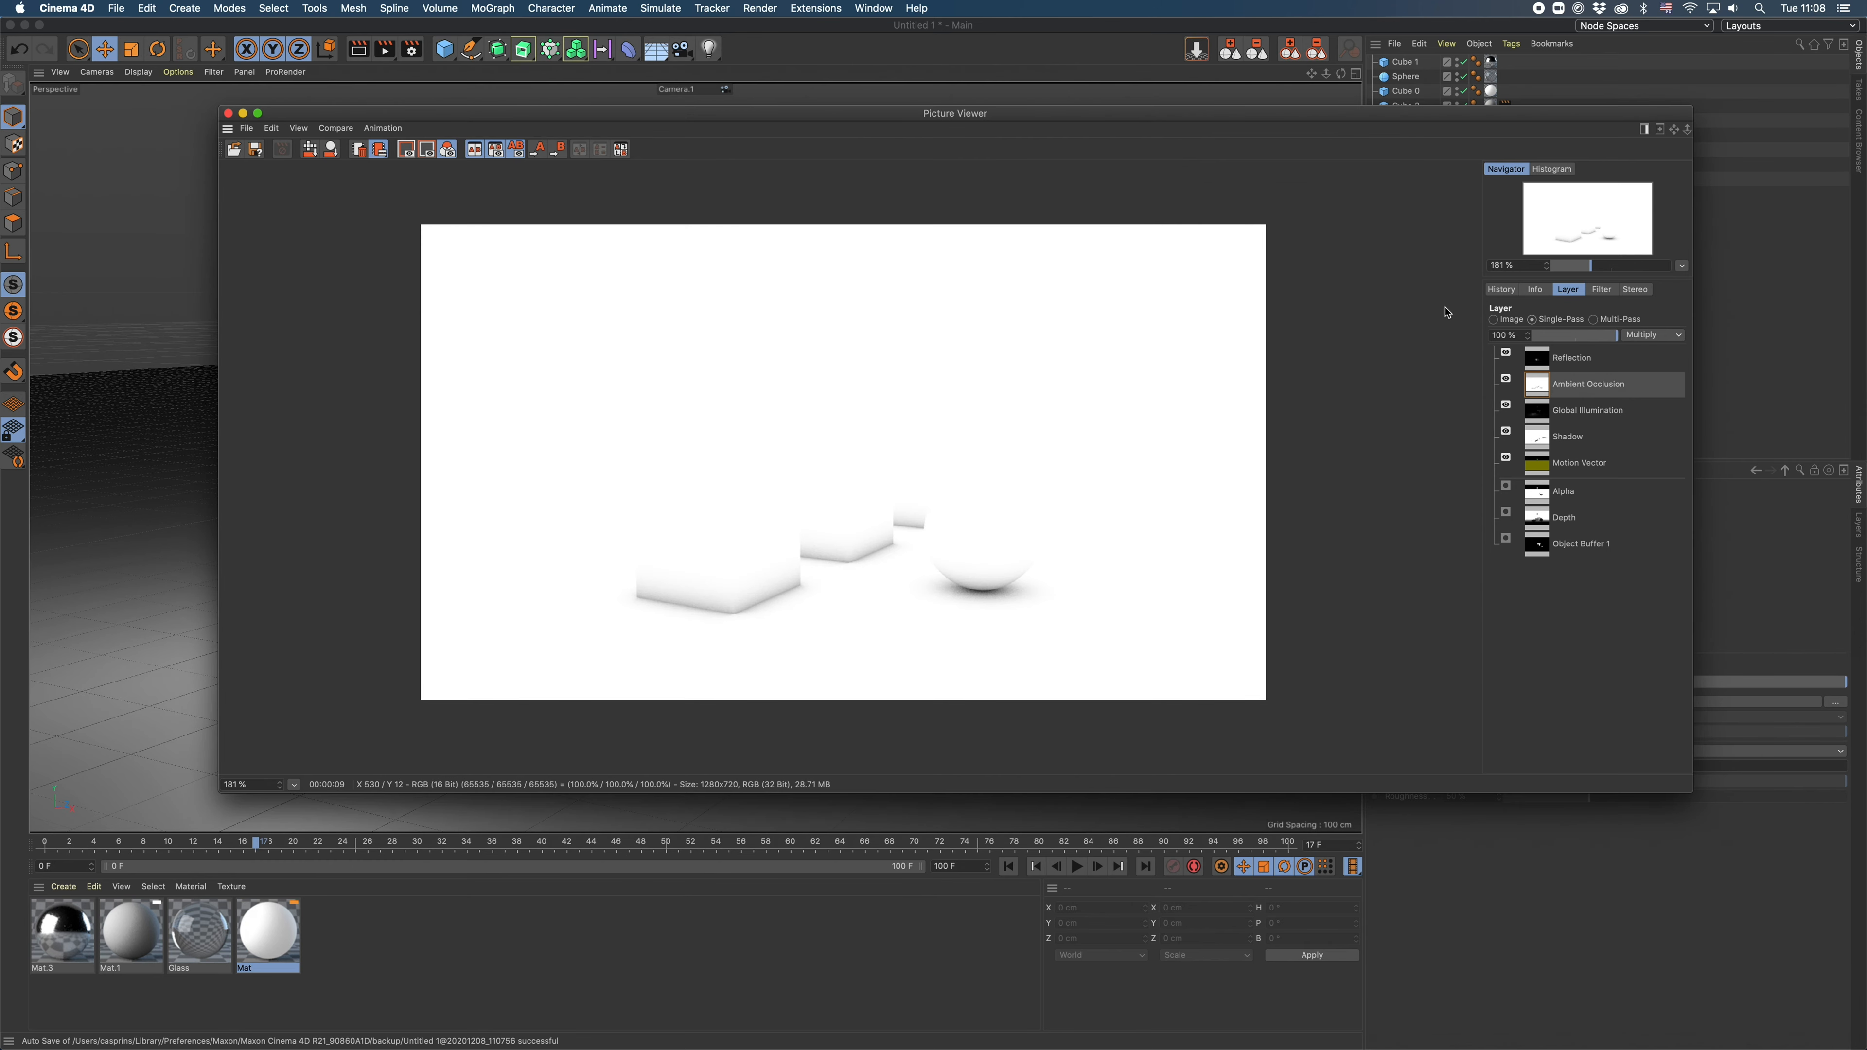
- View the Shadow and Motion Vector passes individually
click(1573, 436)
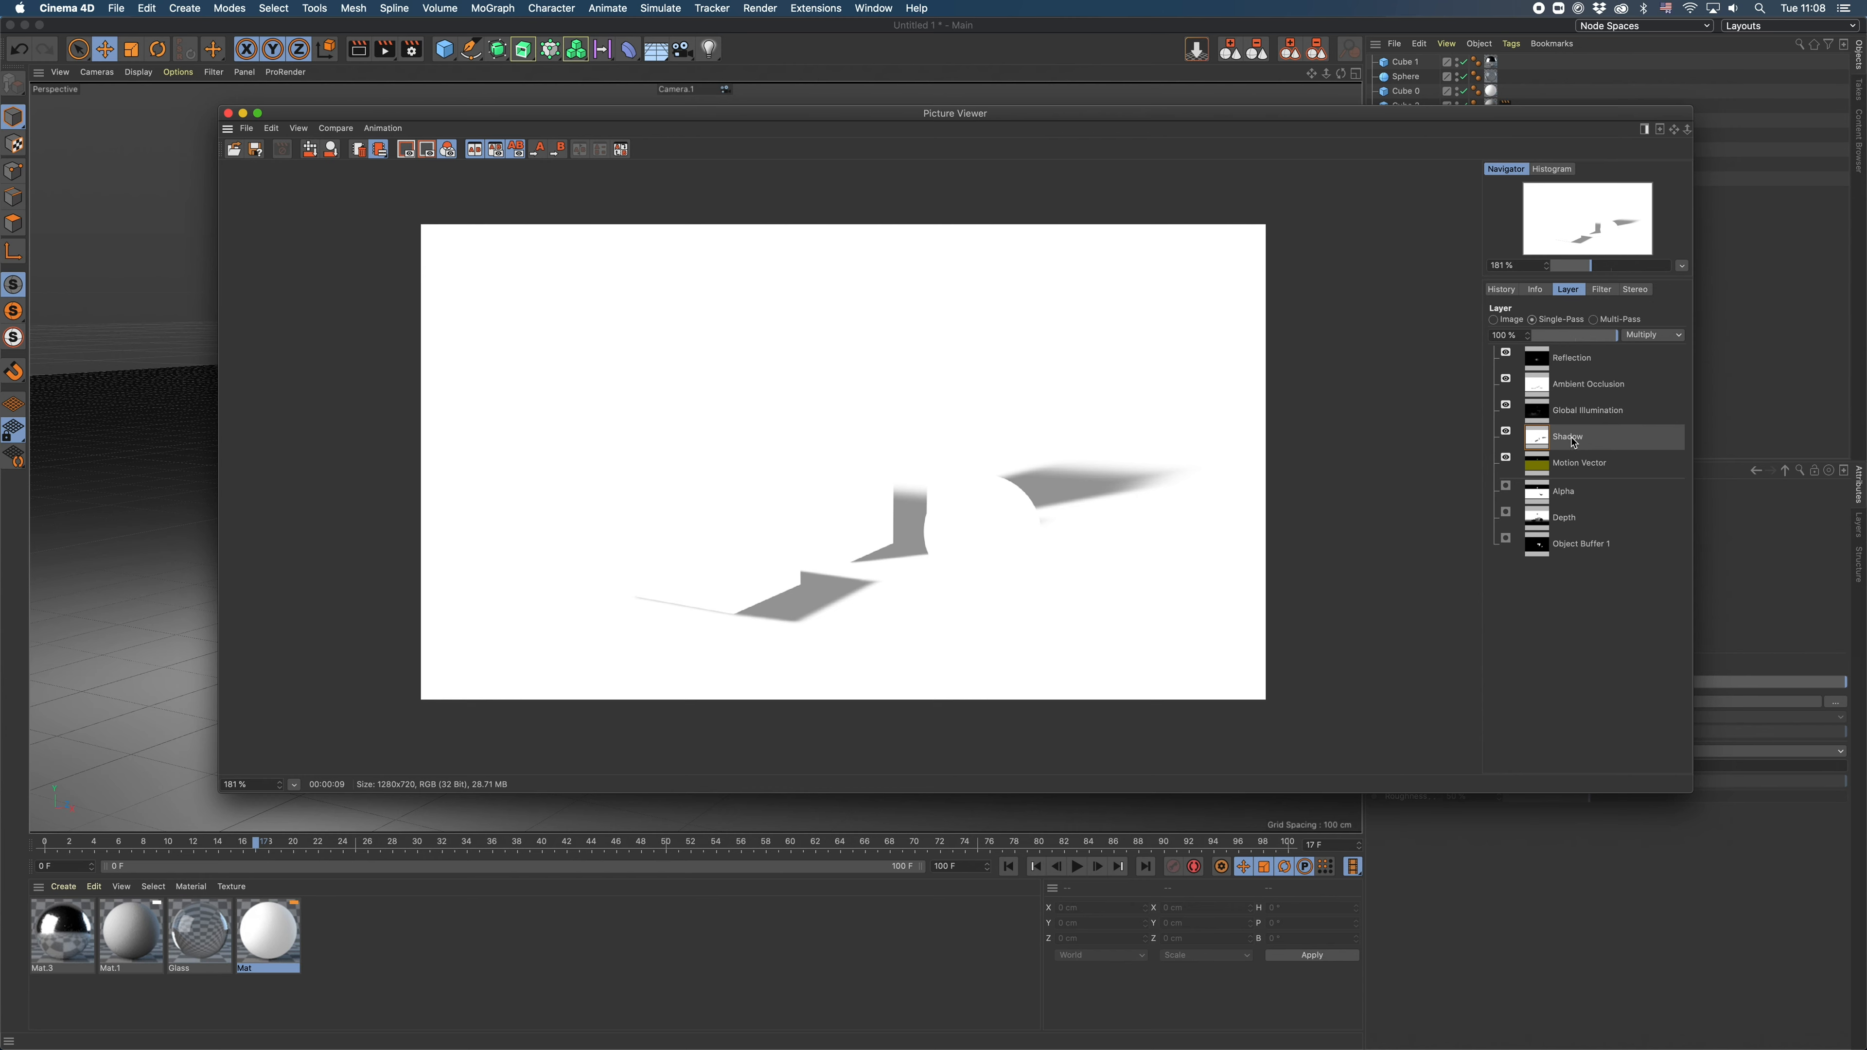
click(1582, 467)
drag(1446, 122, 1392, 155)
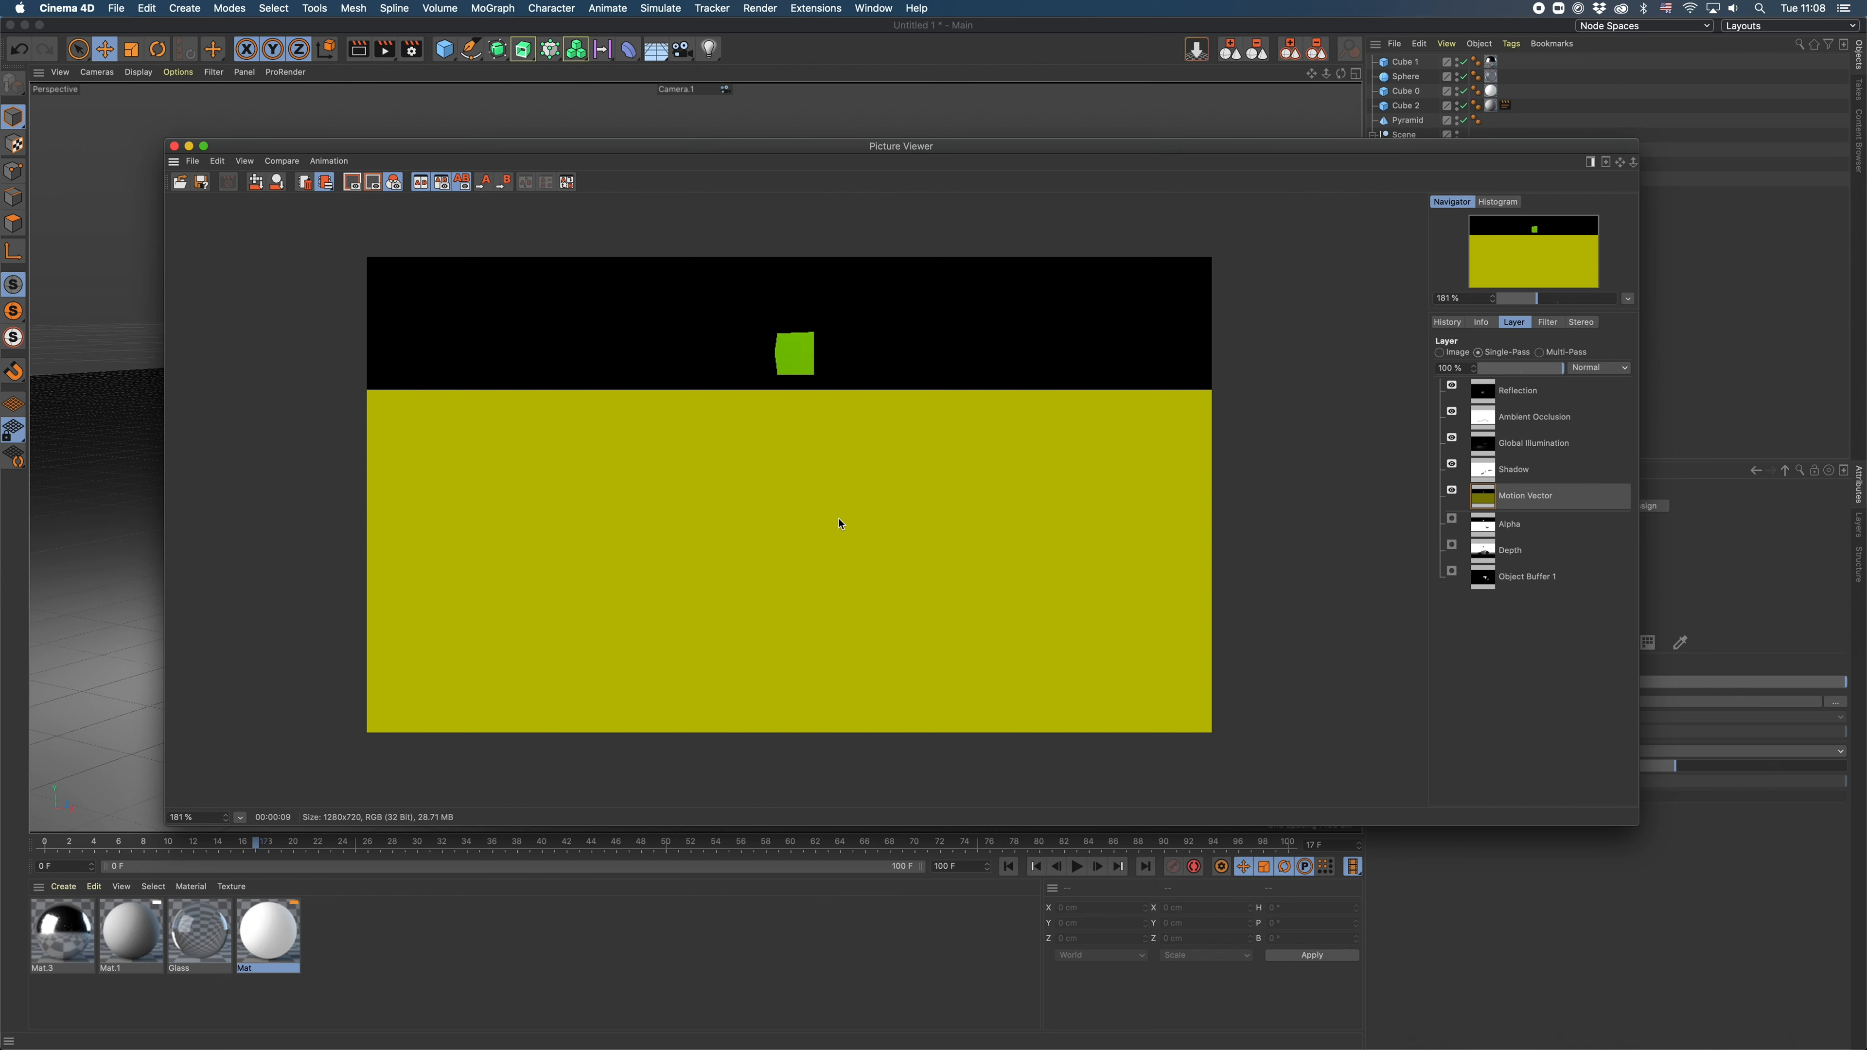
- Add the Sub-Frame Motion Blur effect to the render settings, check its sample options and leave the effect disabled
click(412, 49)
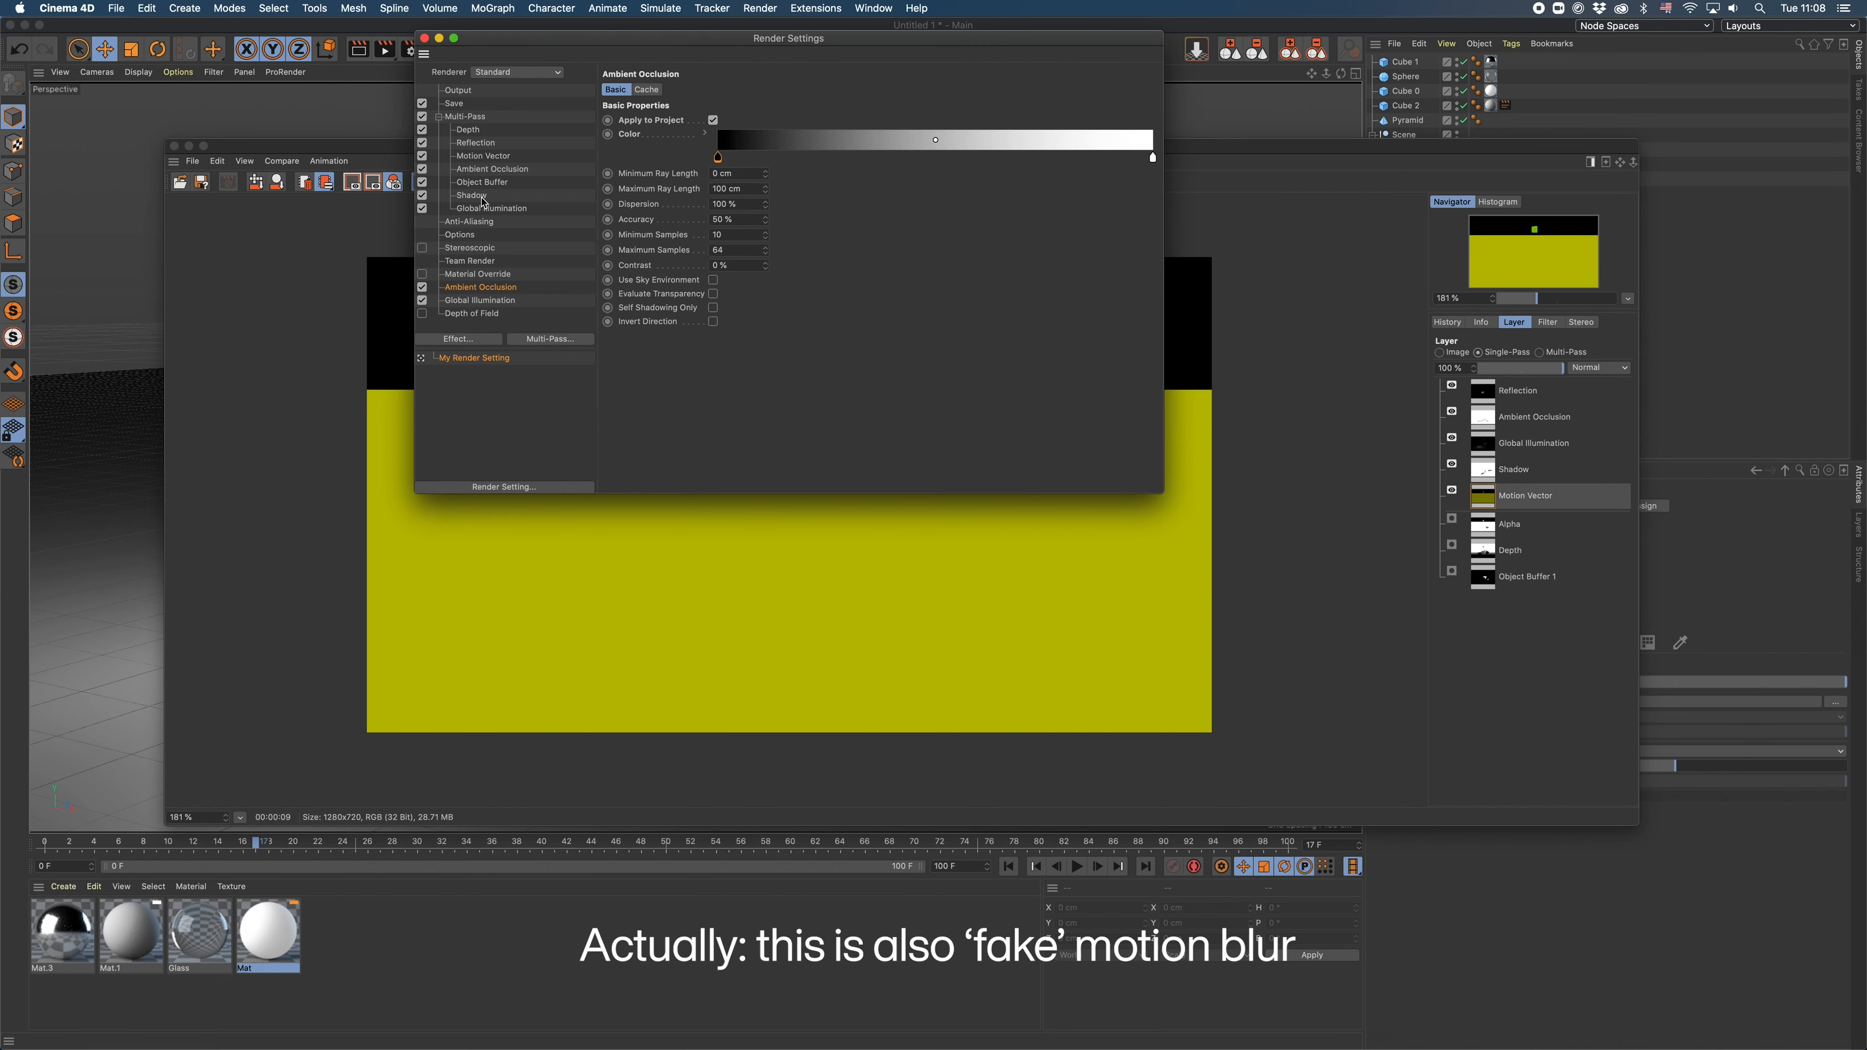
click(455, 103)
click(471, 340)
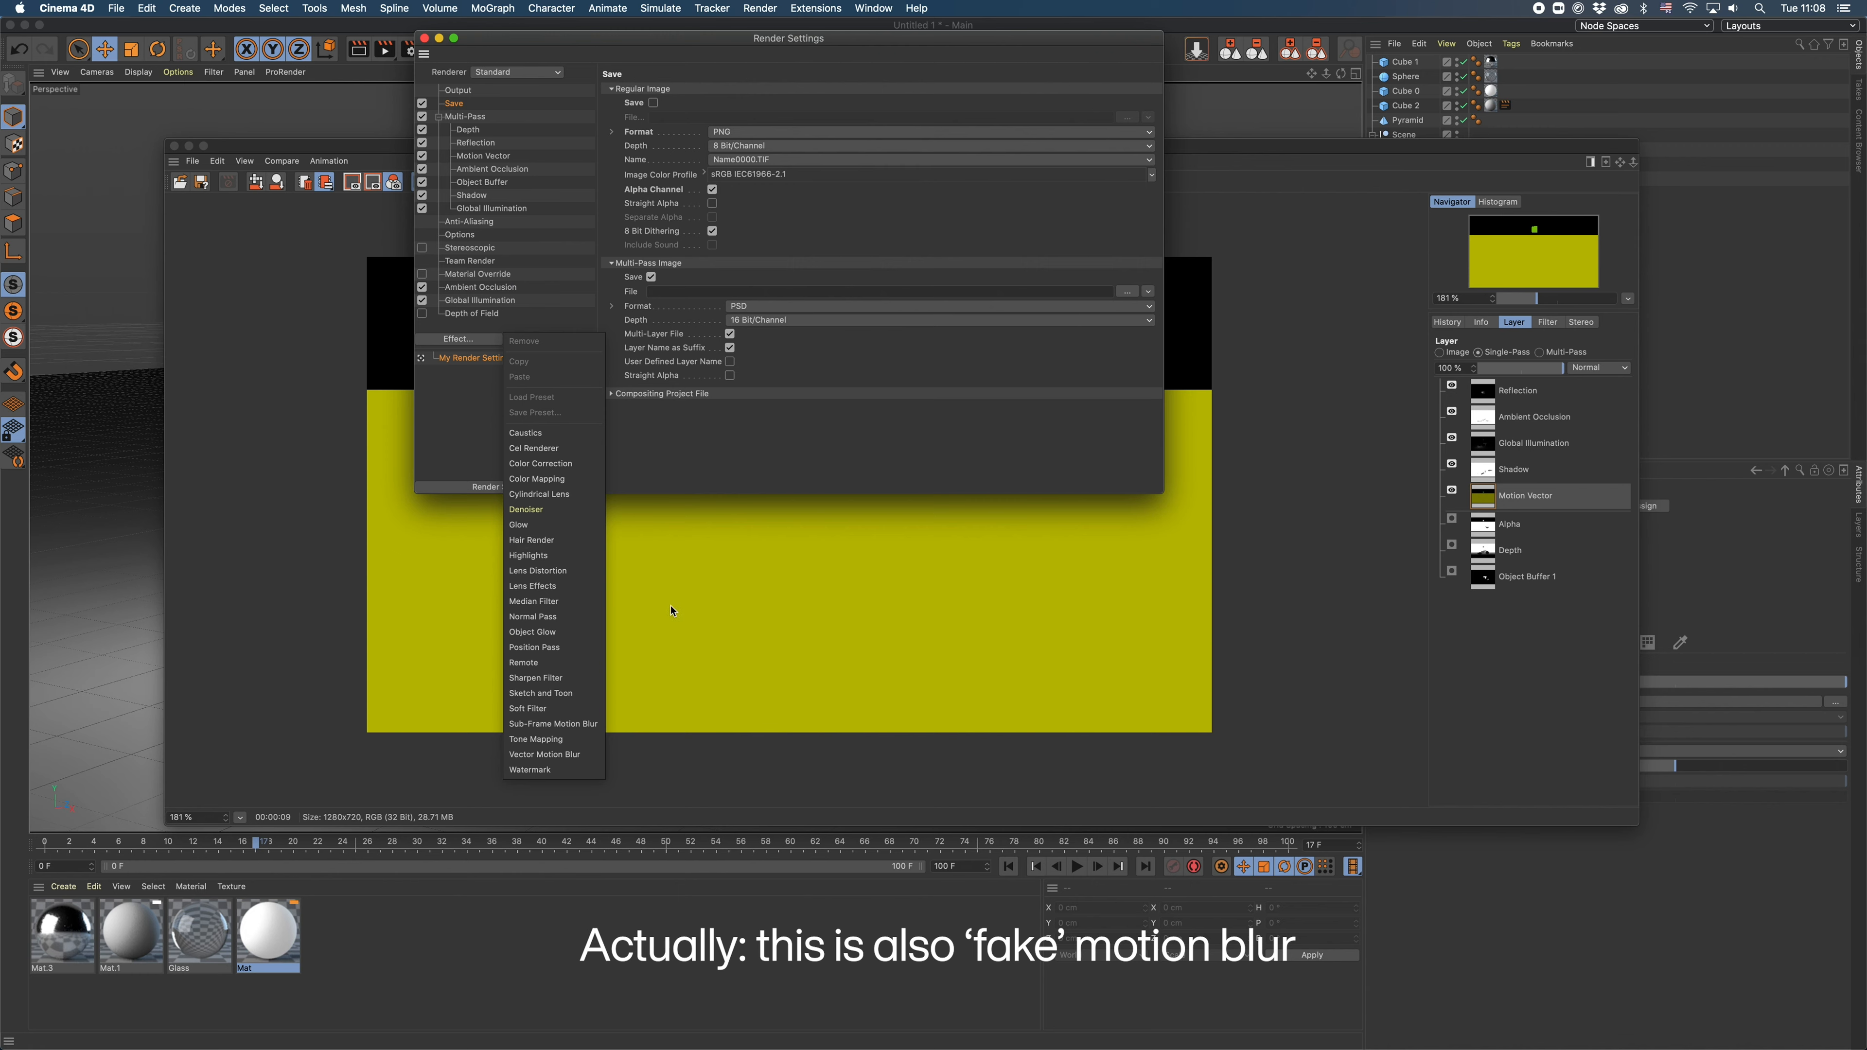
click(582, 726)
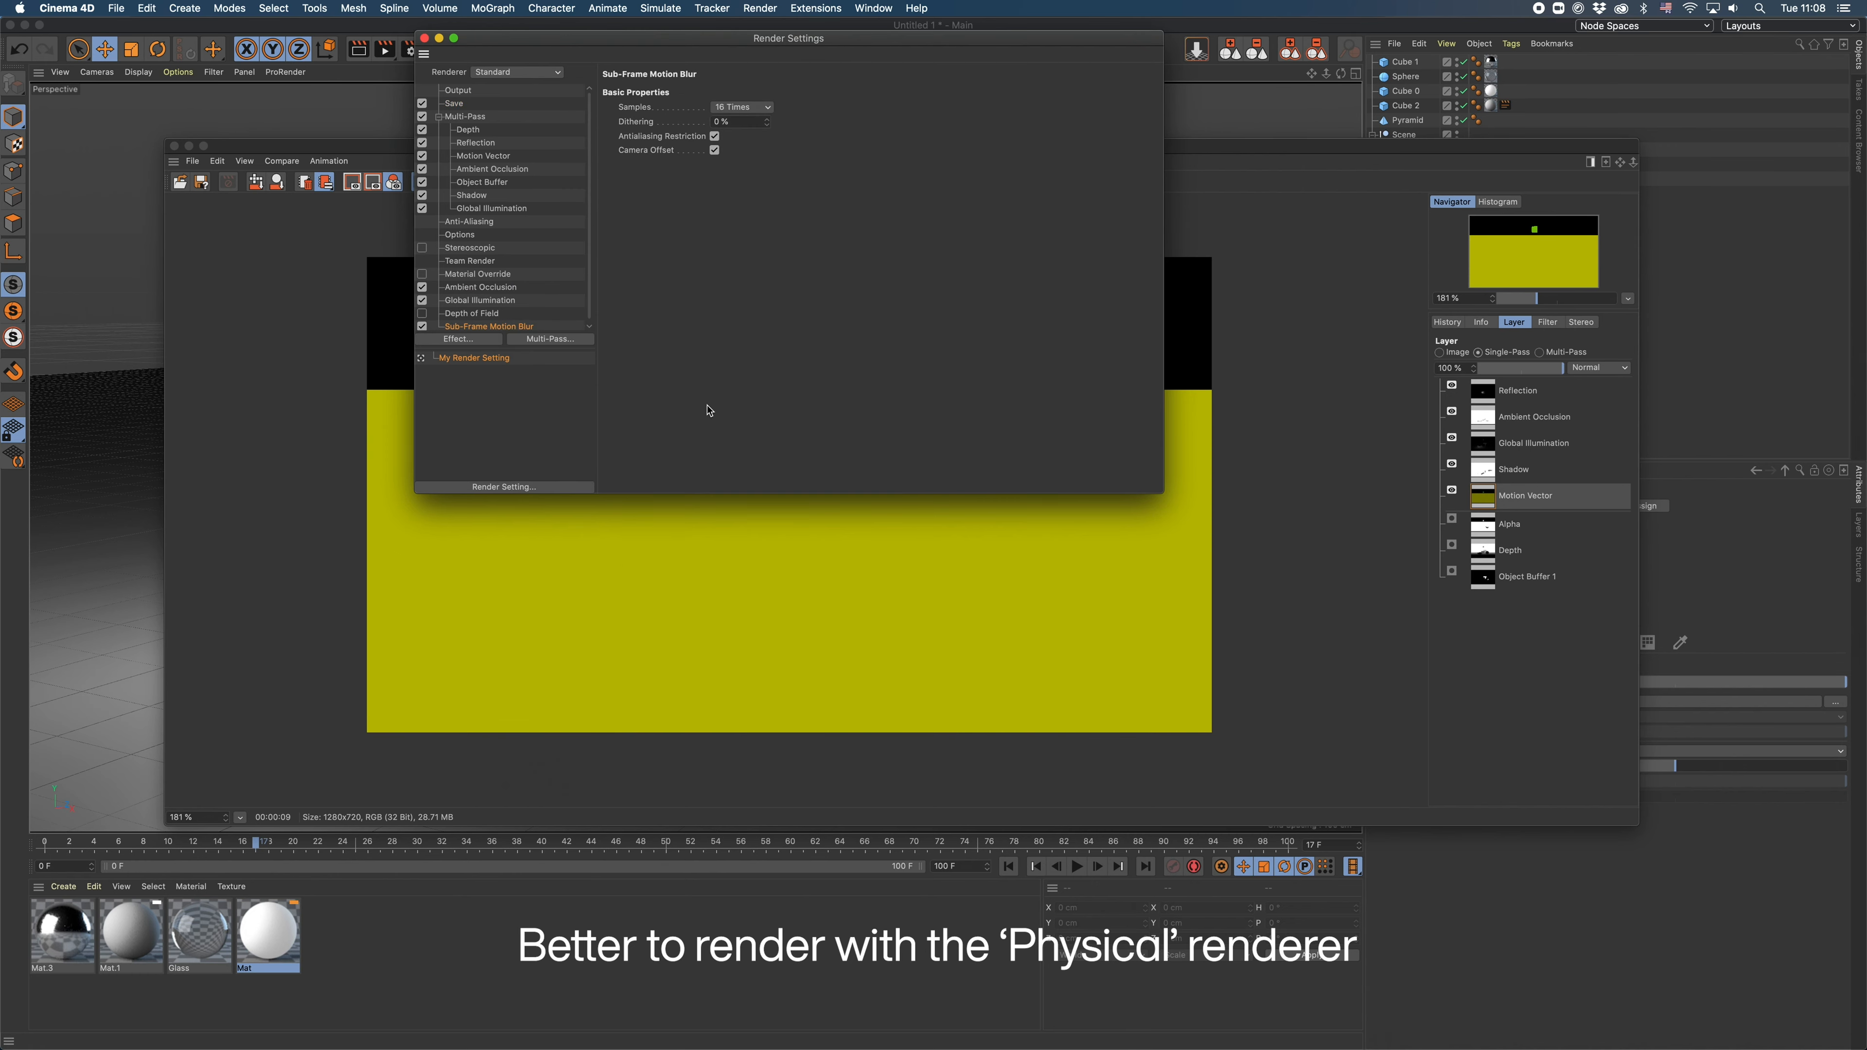
click(766, 110)
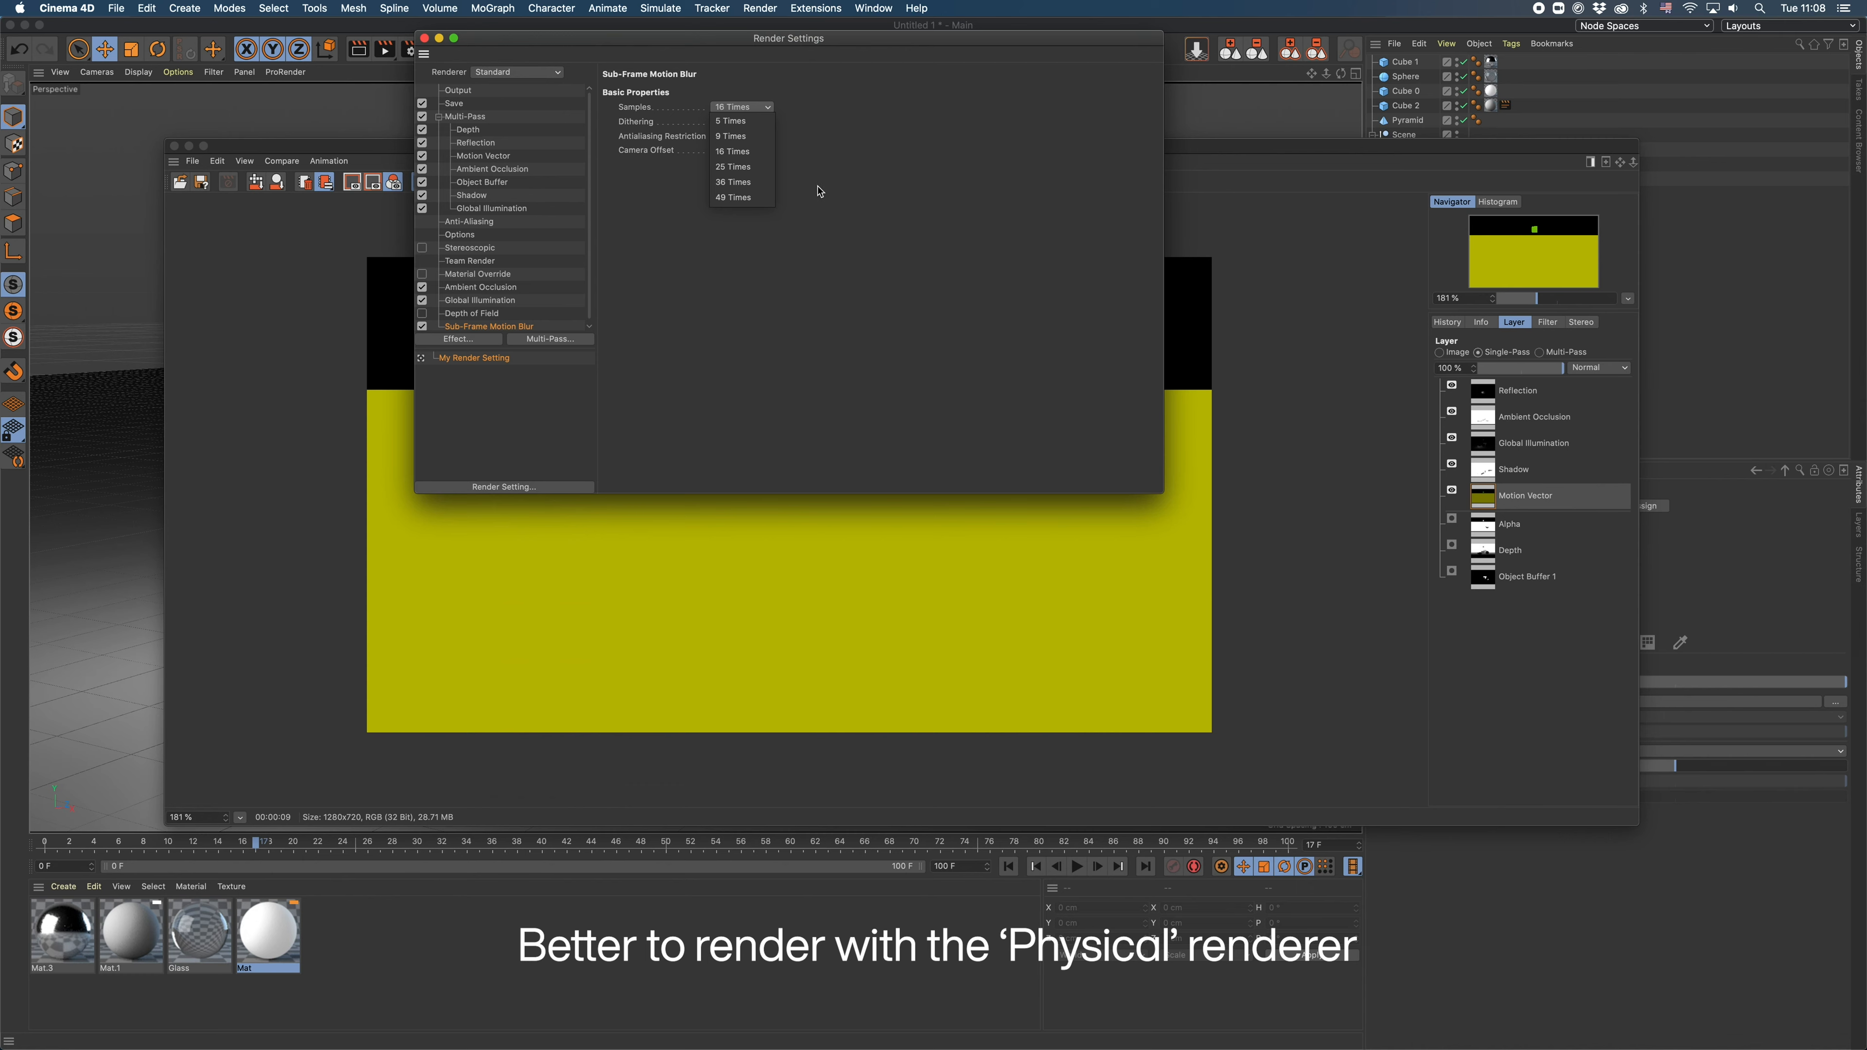
click(855, 212)
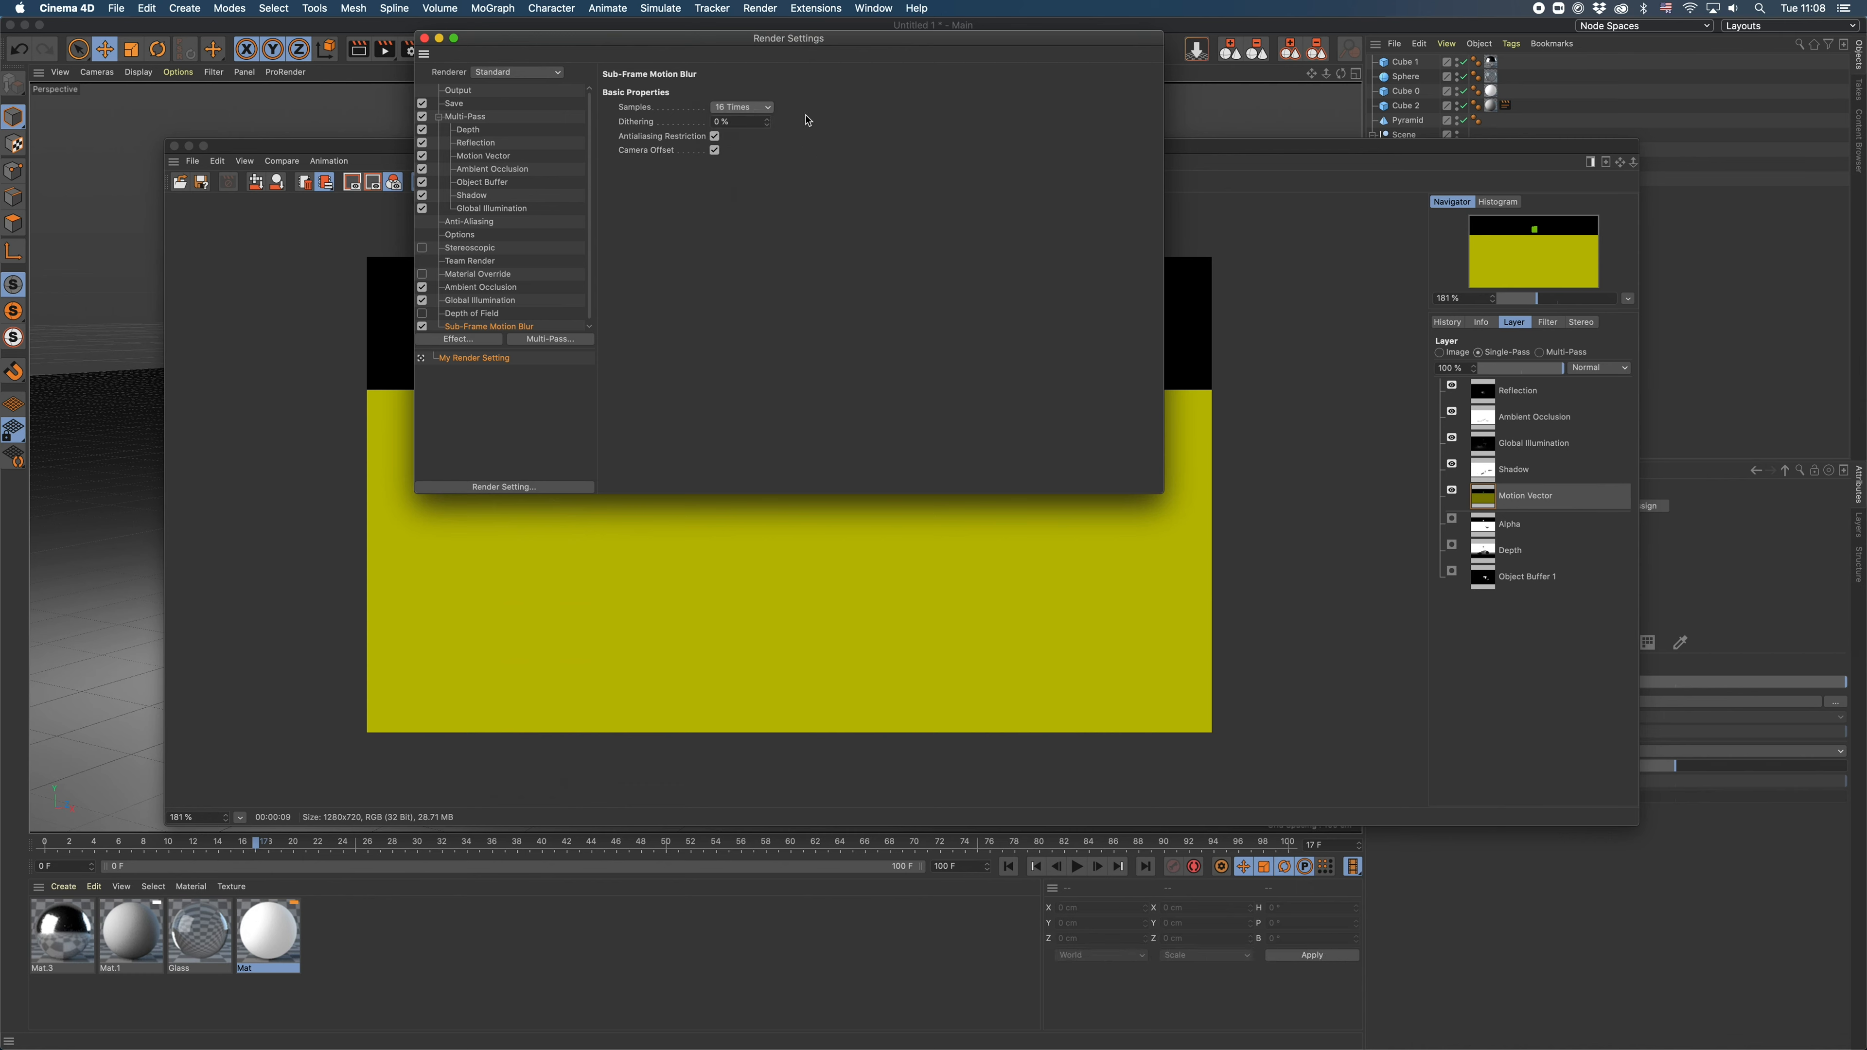
click(422, 326)
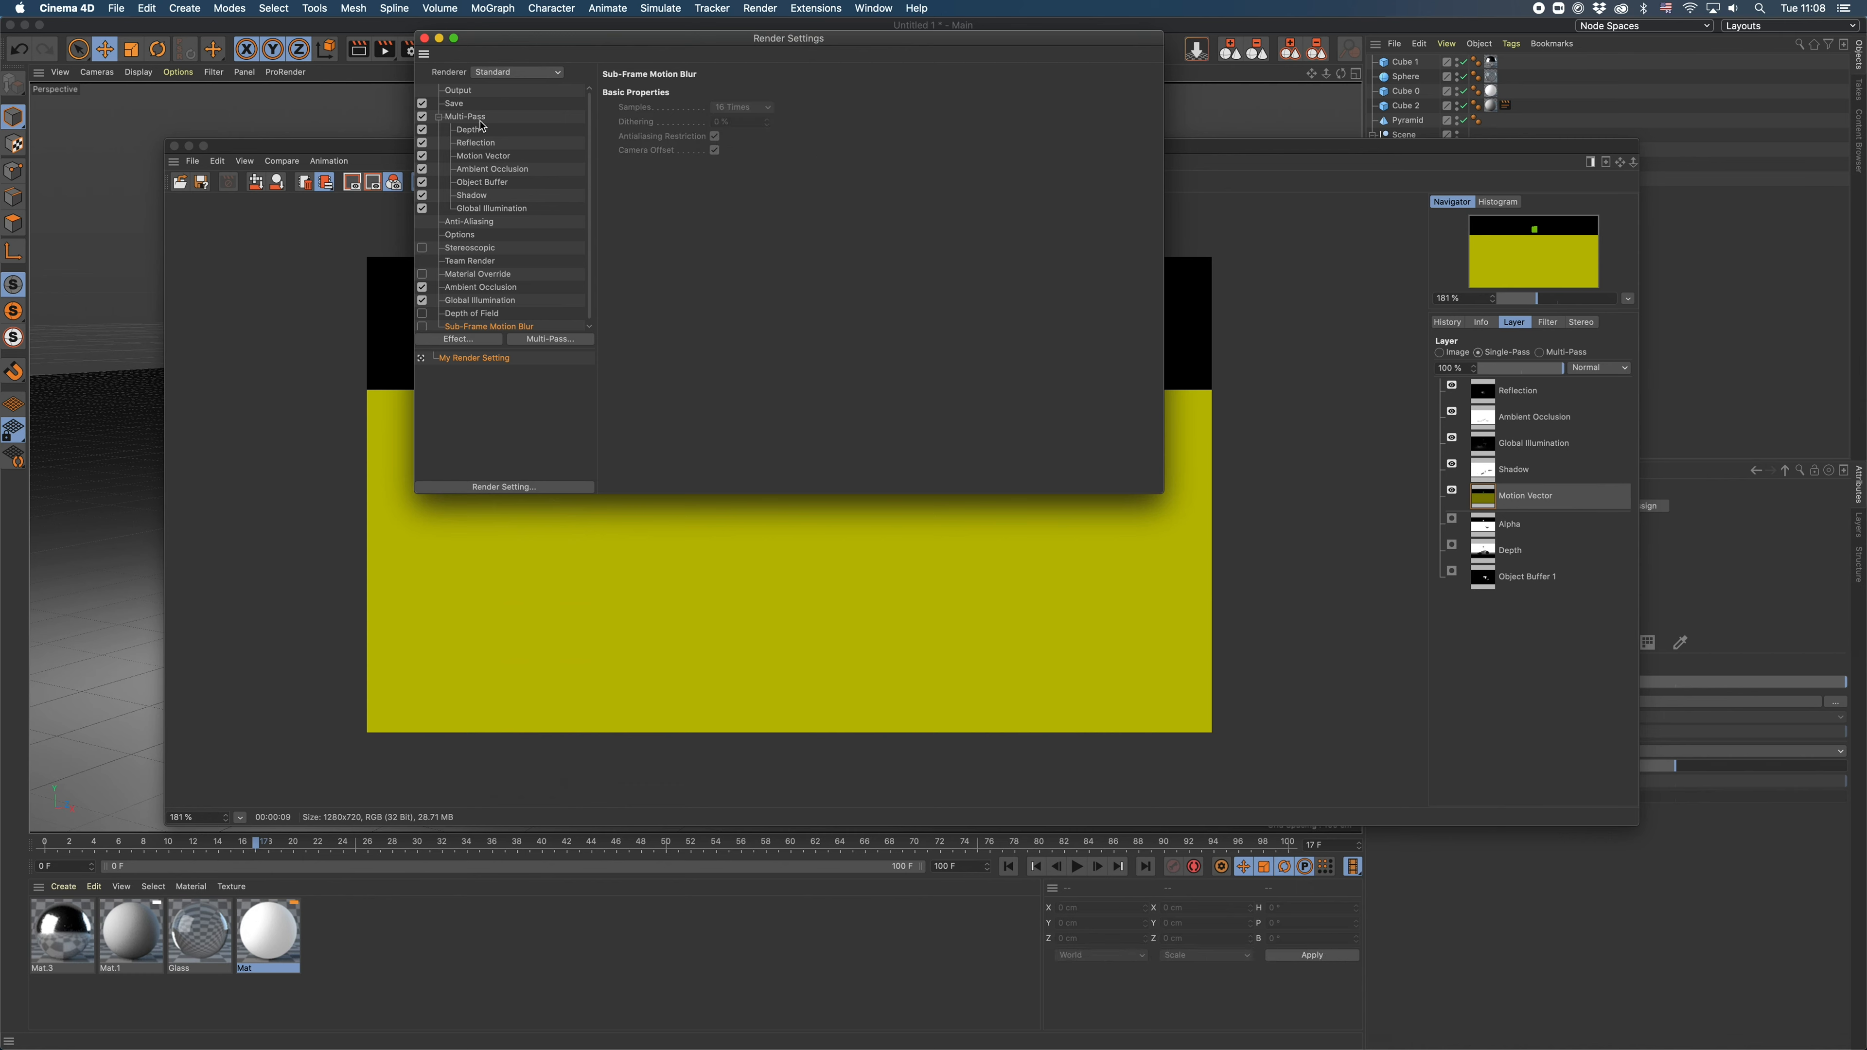
click(425, 38)
- View the Alpha pass and examine the regular image's Alpha Channel option in the Save render settings
drag(1103, 152, 1103, 145)
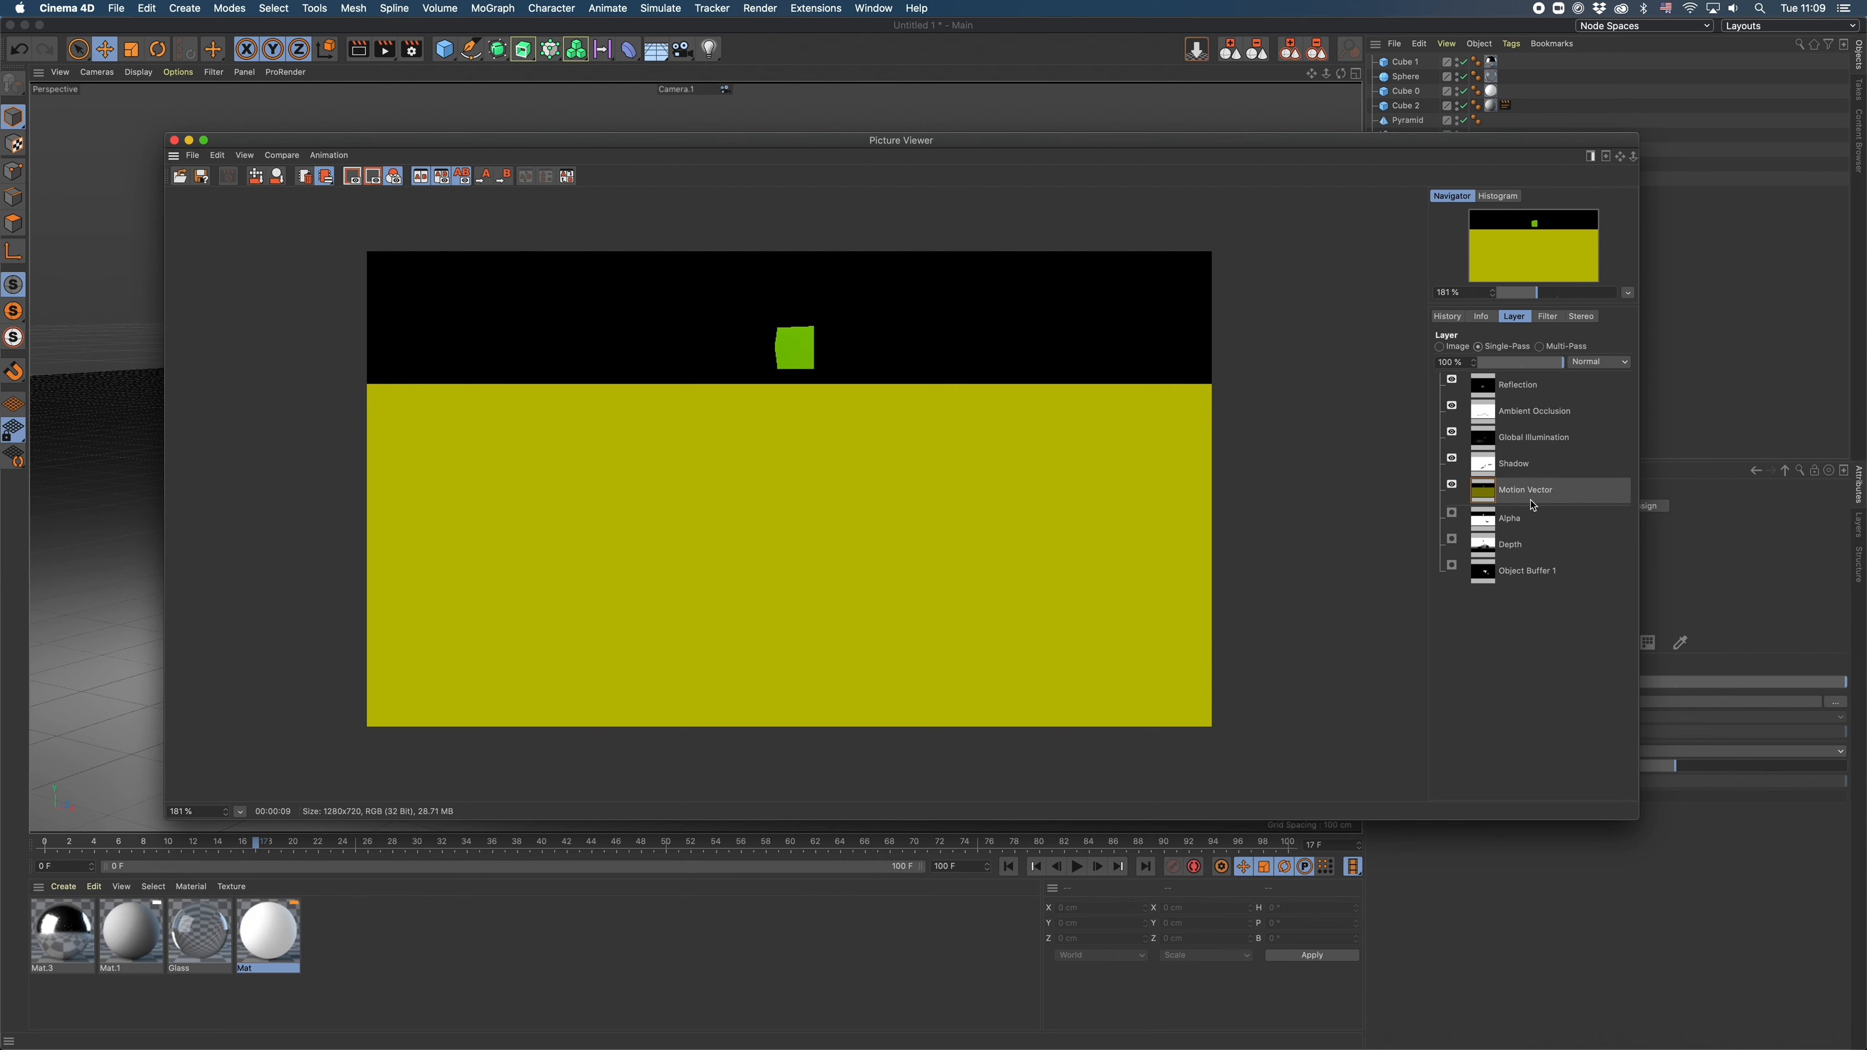
click(1516, 526)
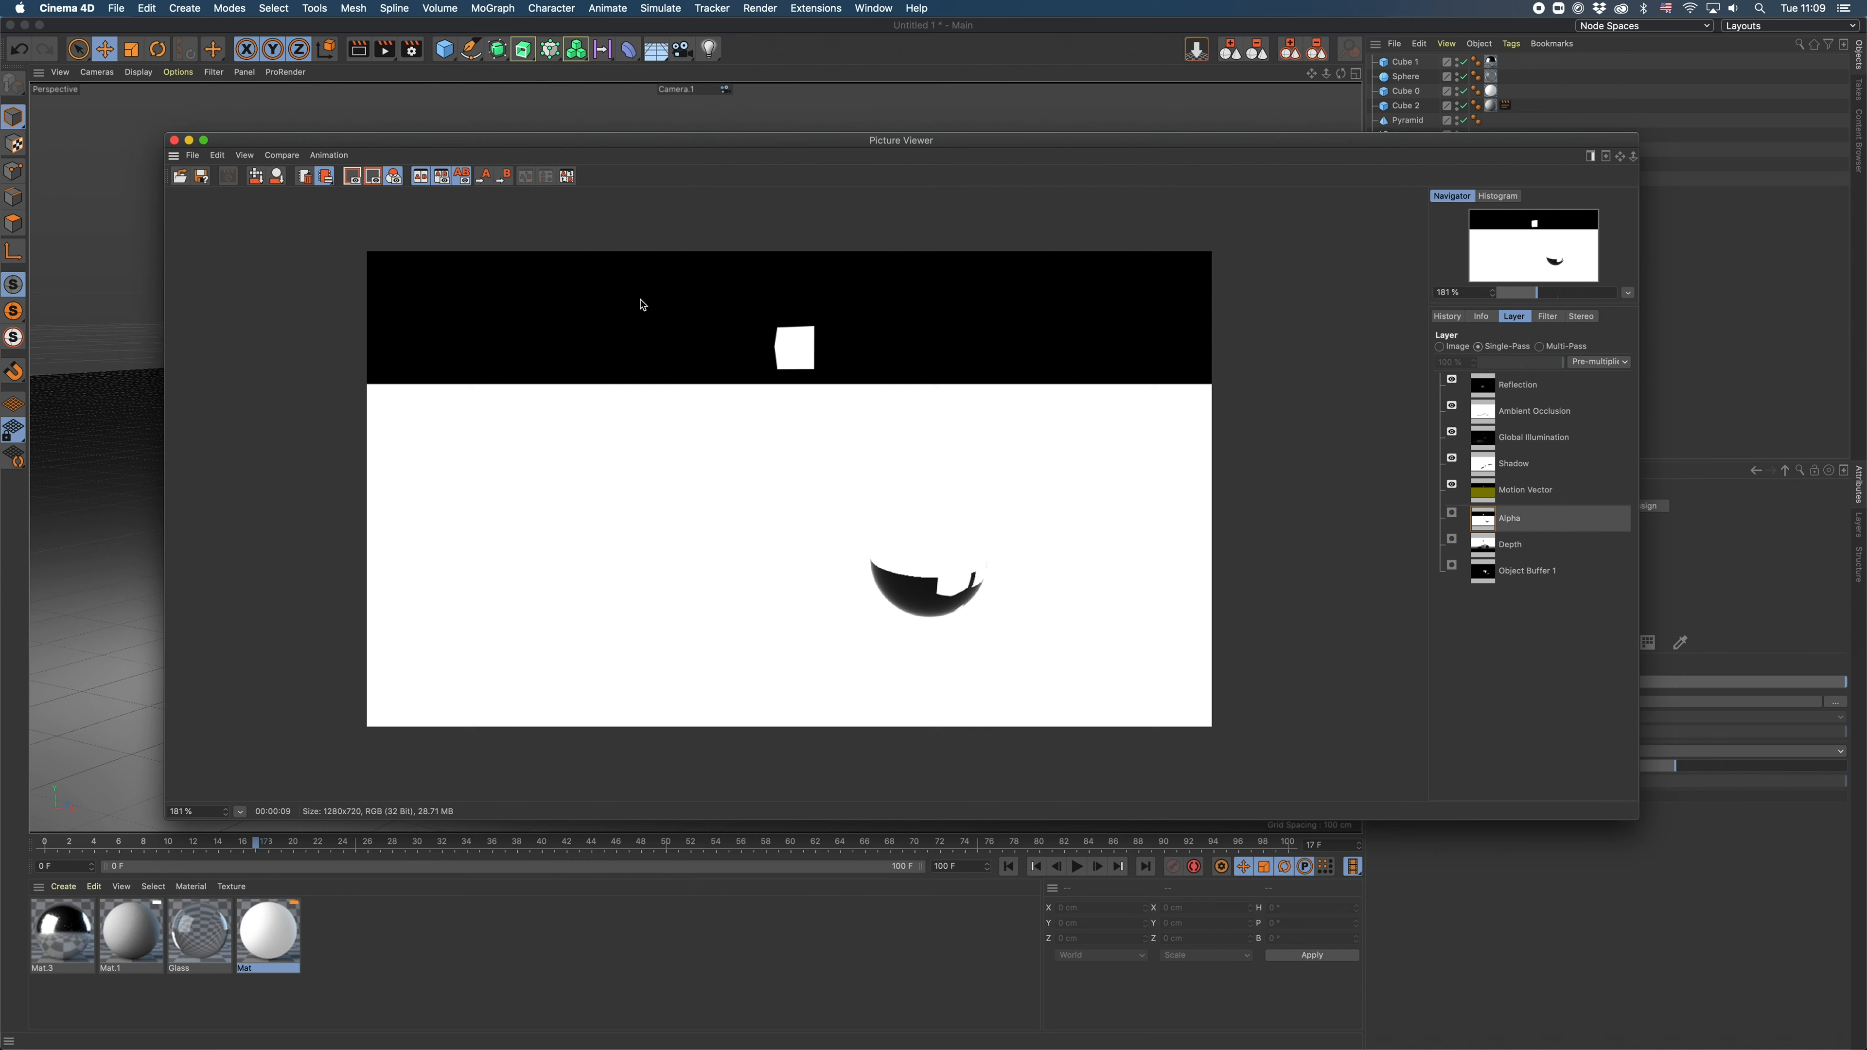
click(413, 50)
click(468, 107)
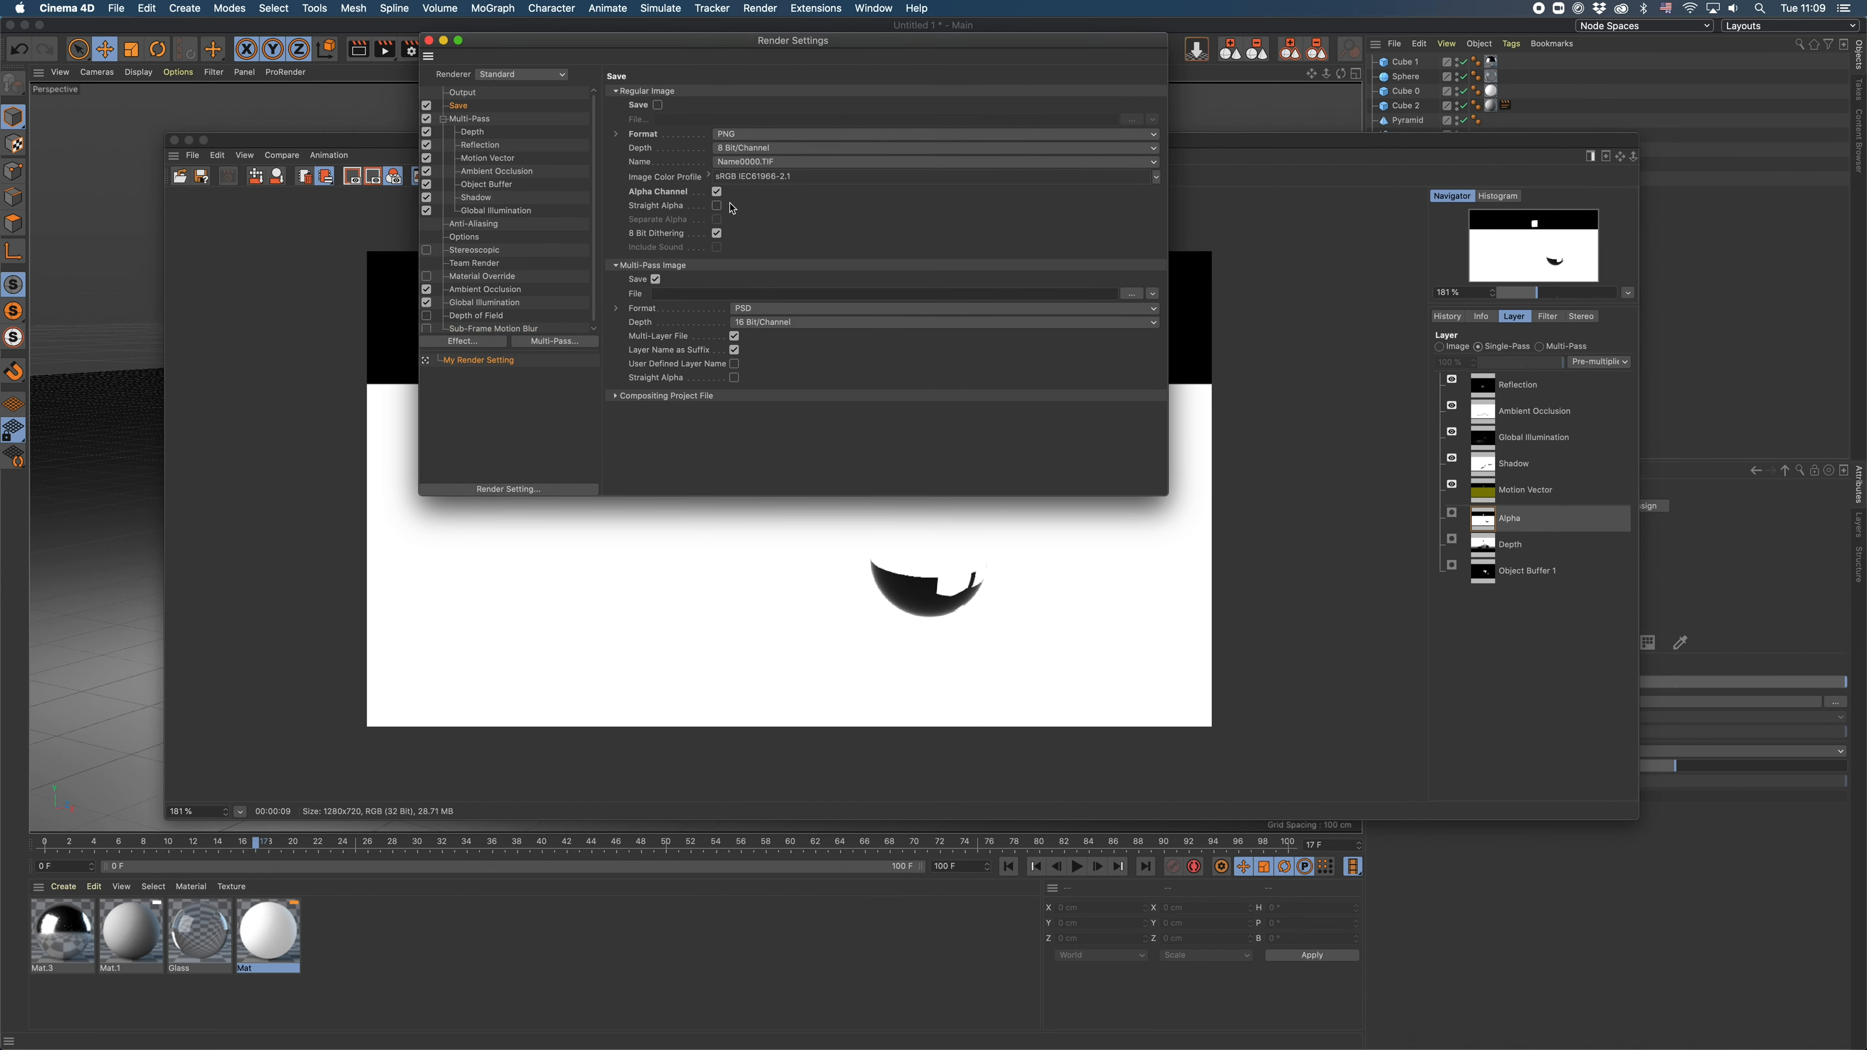
click(717, 192)
click(716, 192)
click(717, 192)
click(717, 193)
click(429, 40)
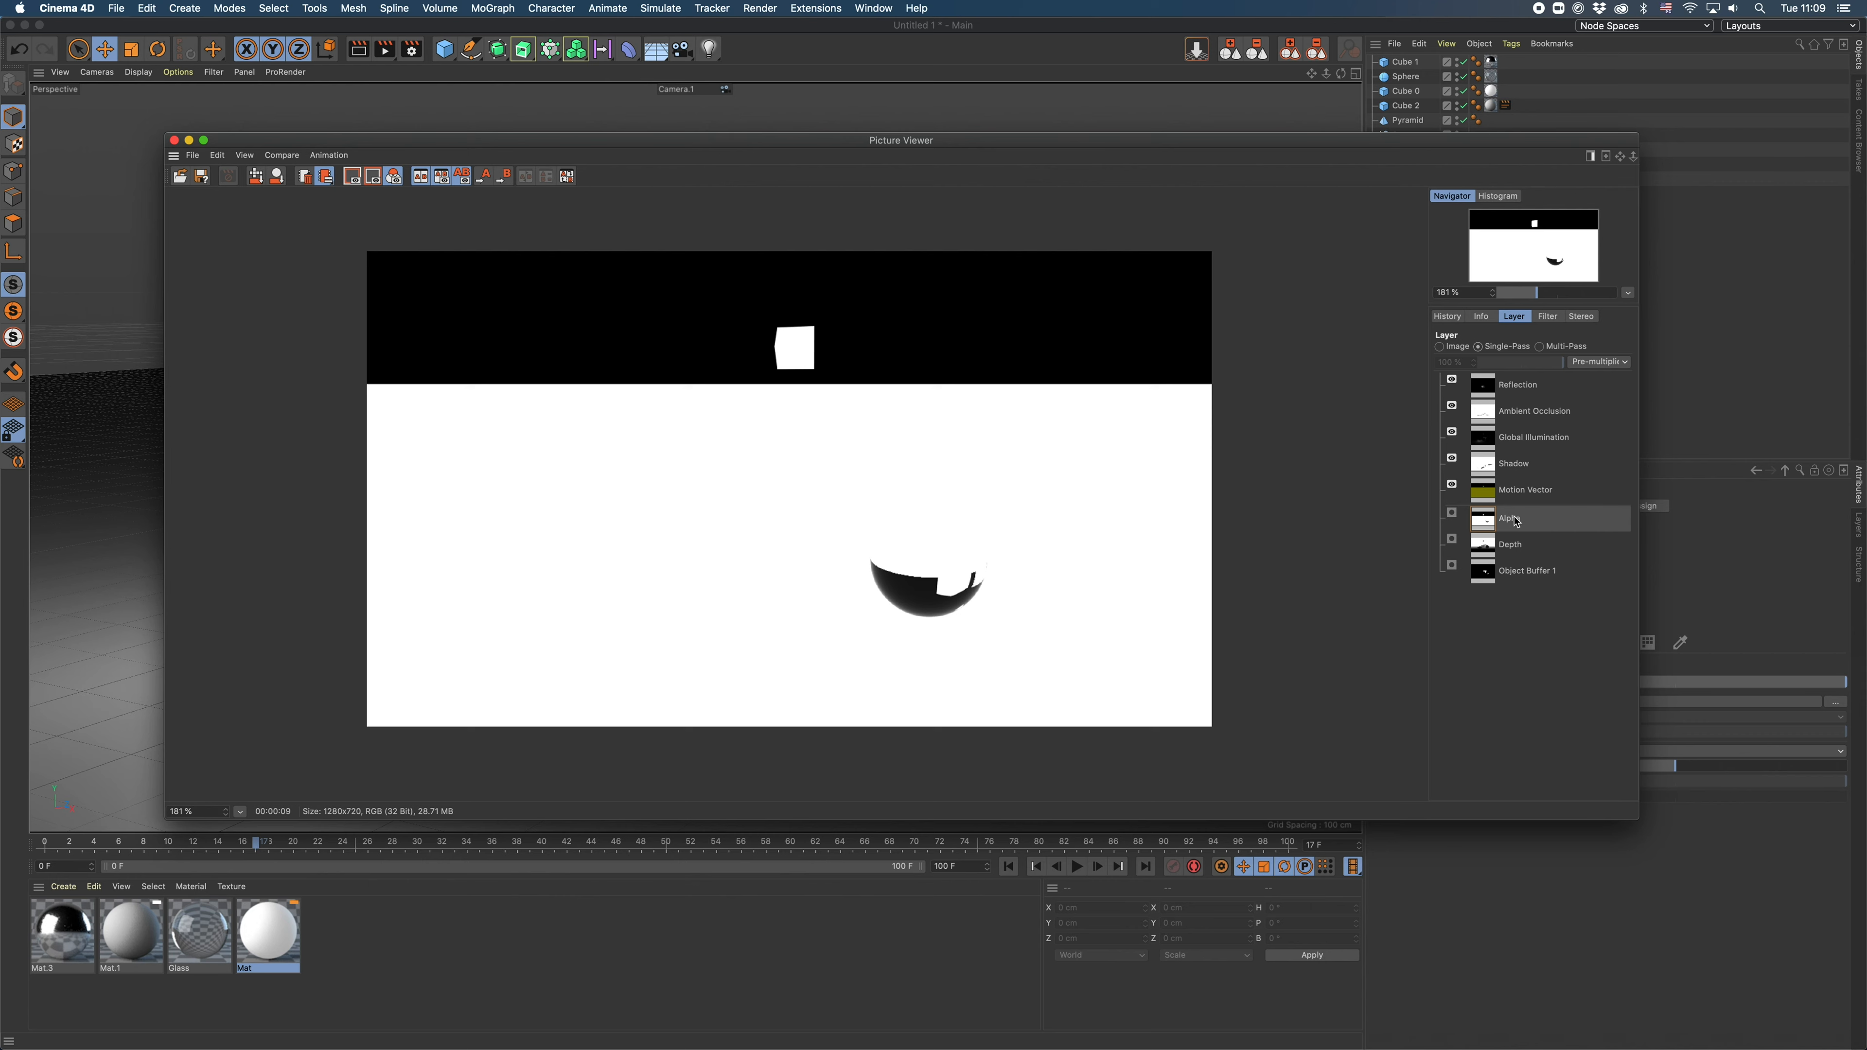
- View the Depth and Object Buffer 1 passes, check the buffer against Cube 2 and close the Picture Viewer
click(1513, 548)
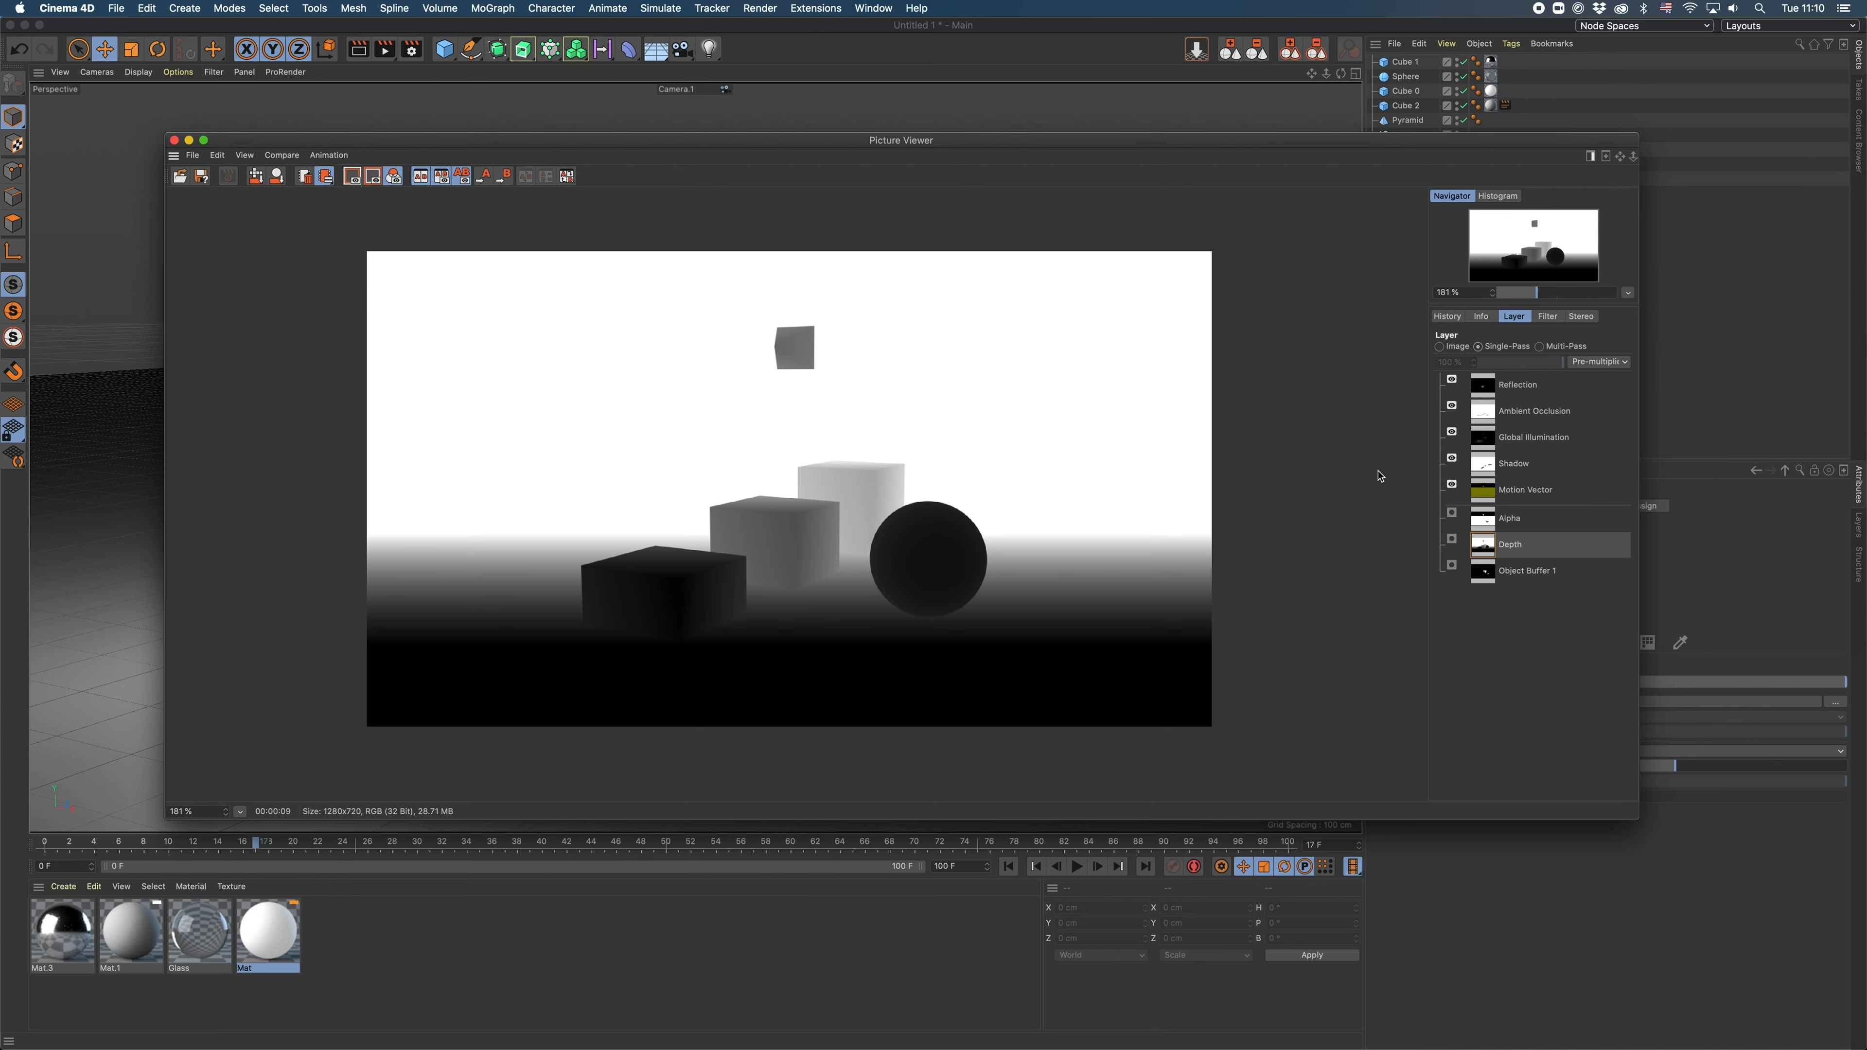
click(1490, 572)
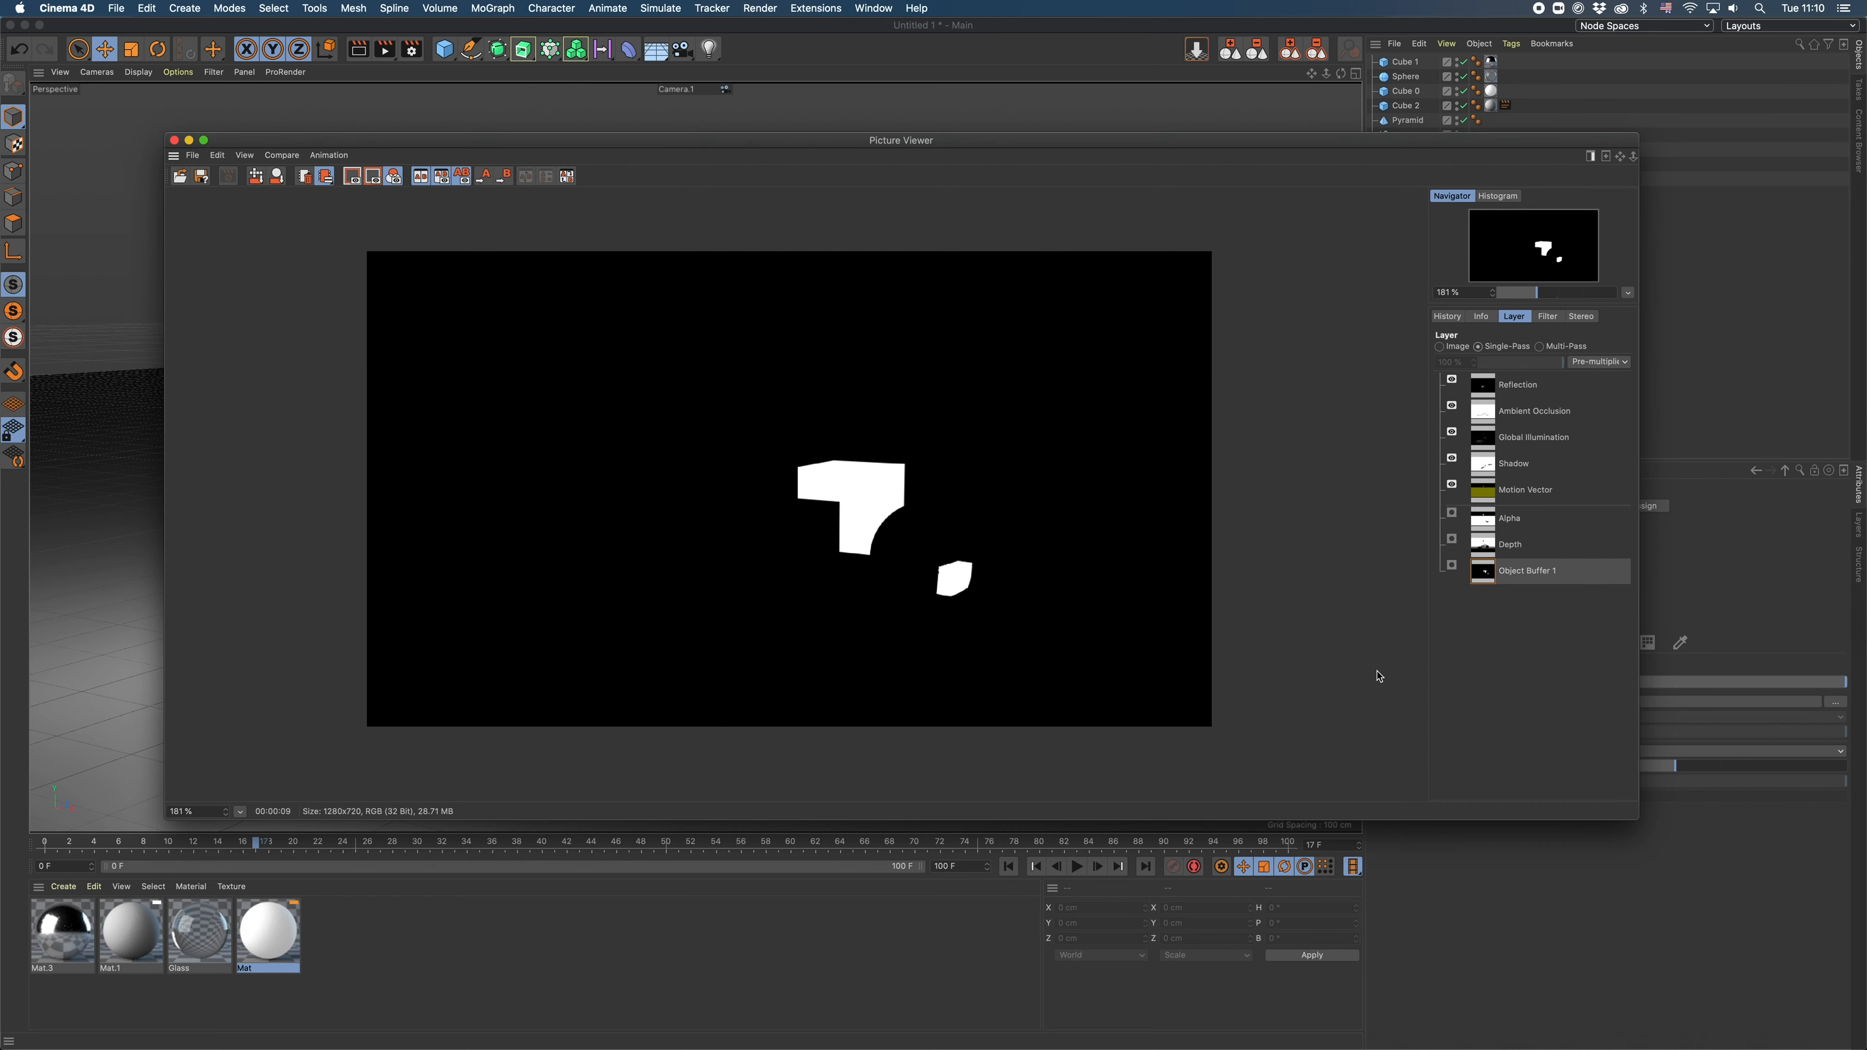
drag(1342, 152, 1080, 200)
click(1405, 105)
drag(846, 188, 1132, 131)
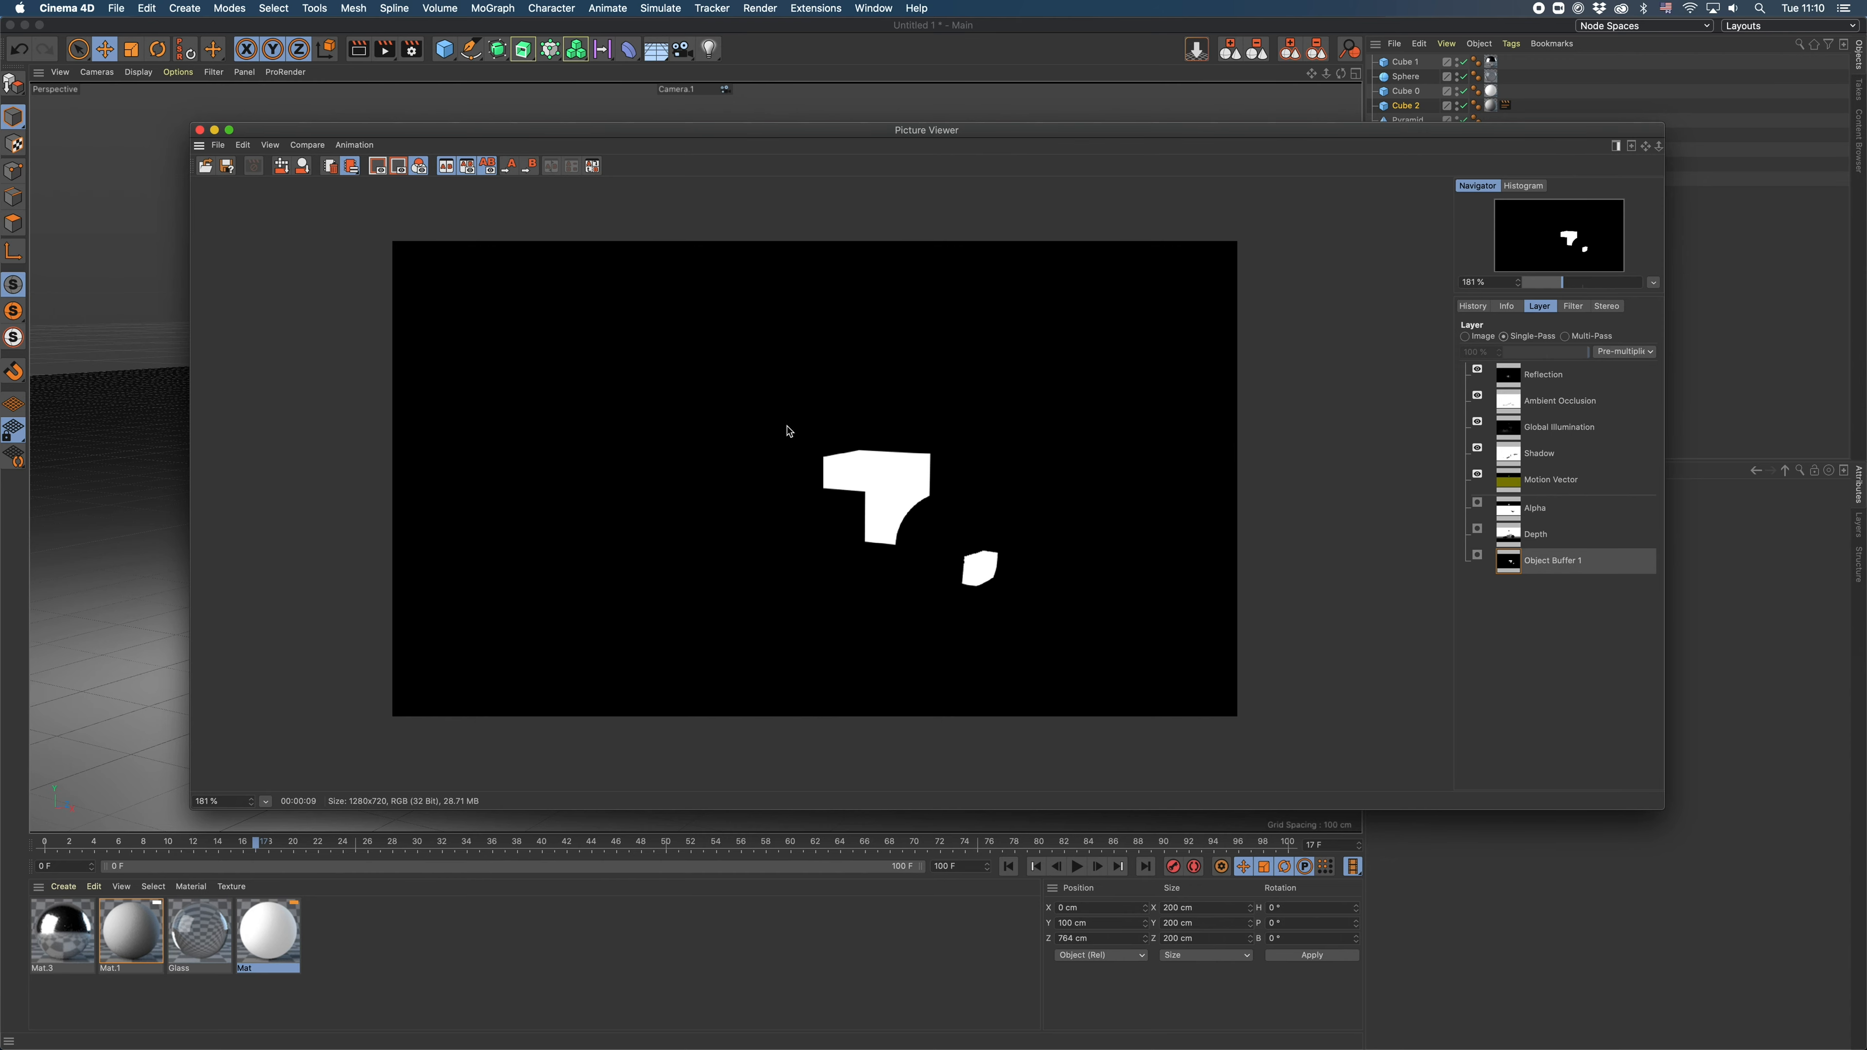
drag(1190, 136, 1136, 140)
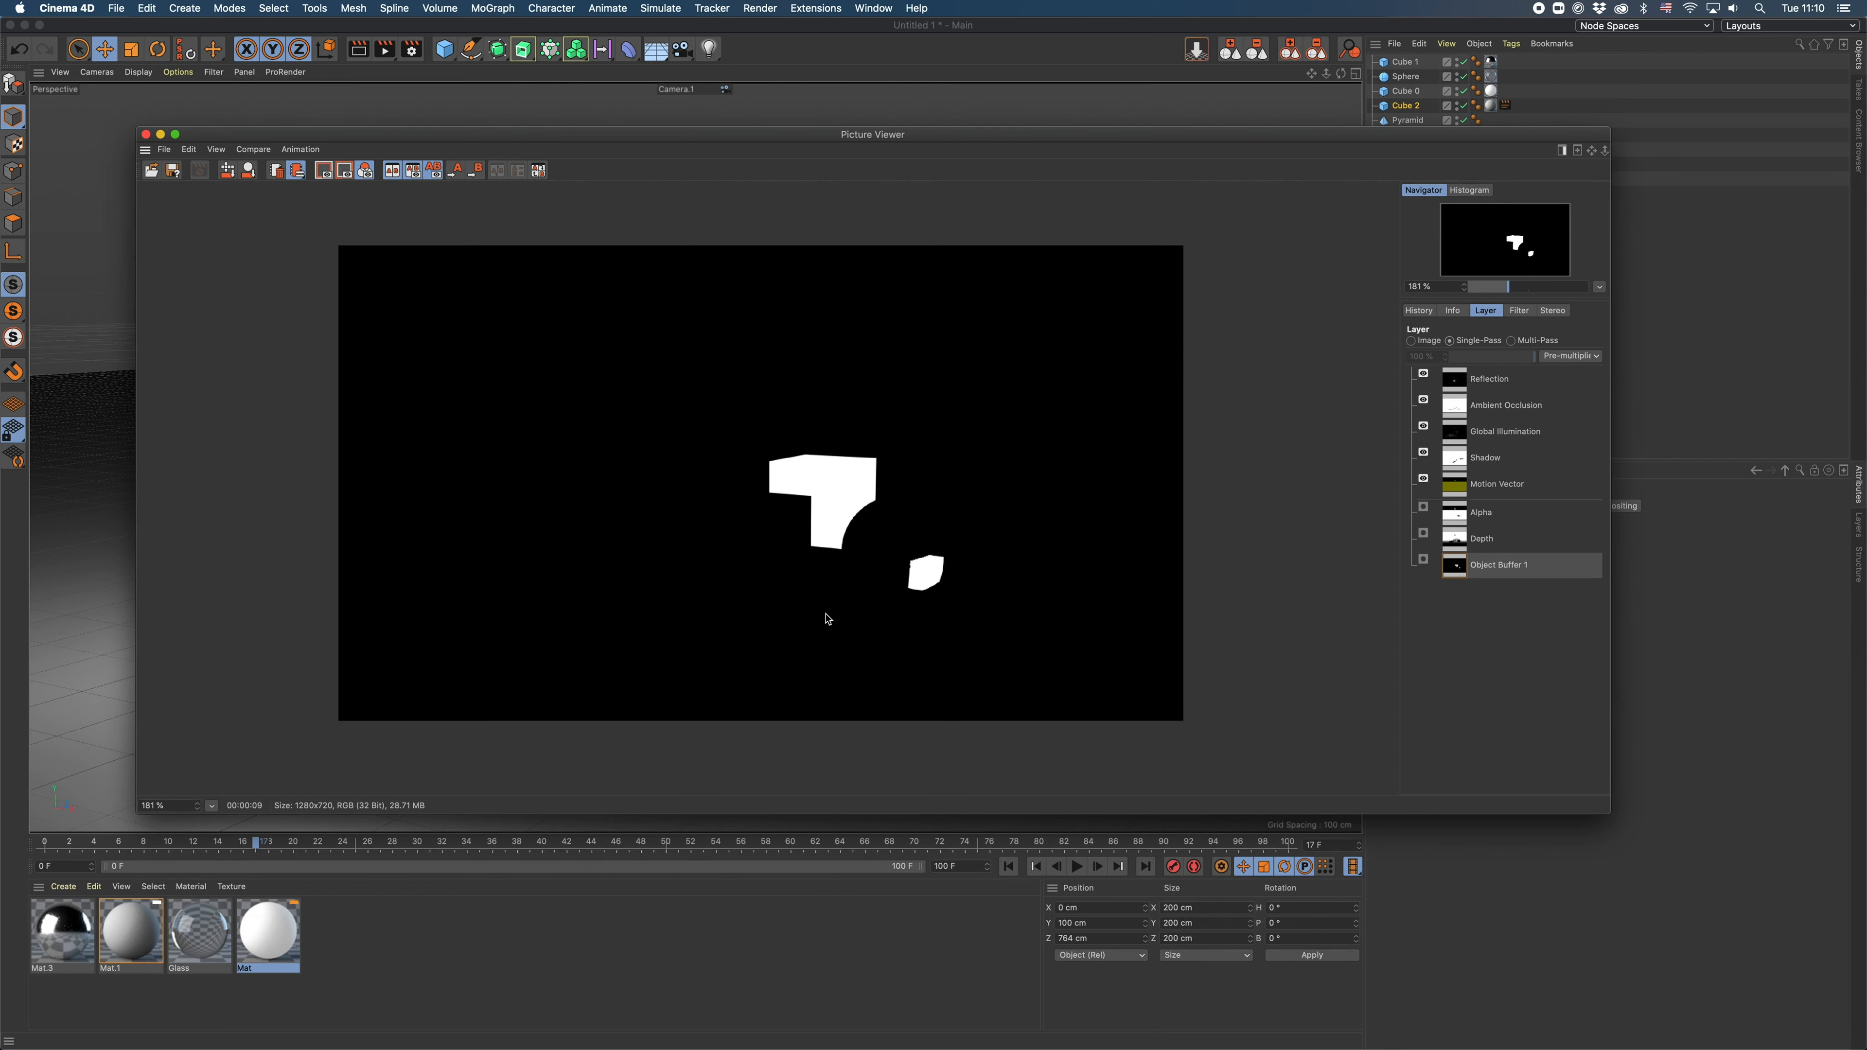
click(146, 134)
click(1410, 223)
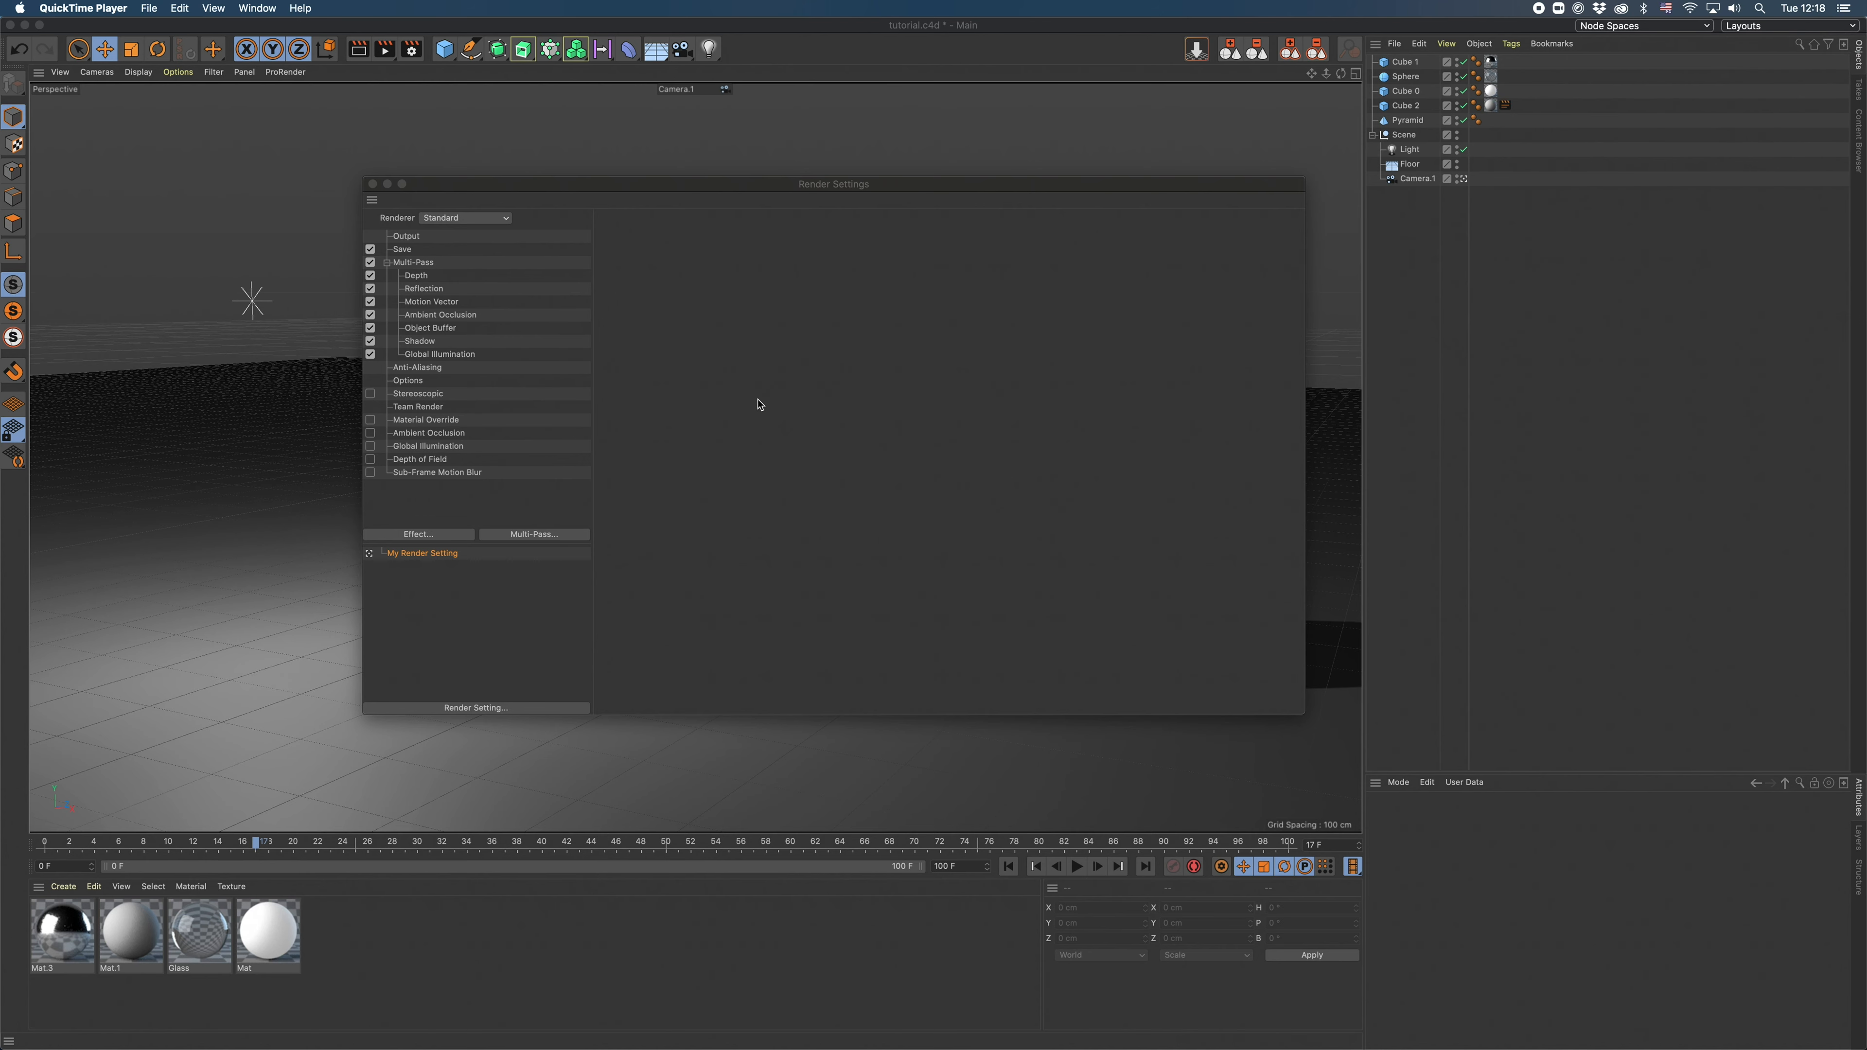
- Add a Diffuse pass to the multi-pass render settings, render the frame and move the Picture Viewer clear of the pass list
click(949, 190)
click(425, 263)
click(517, 534)
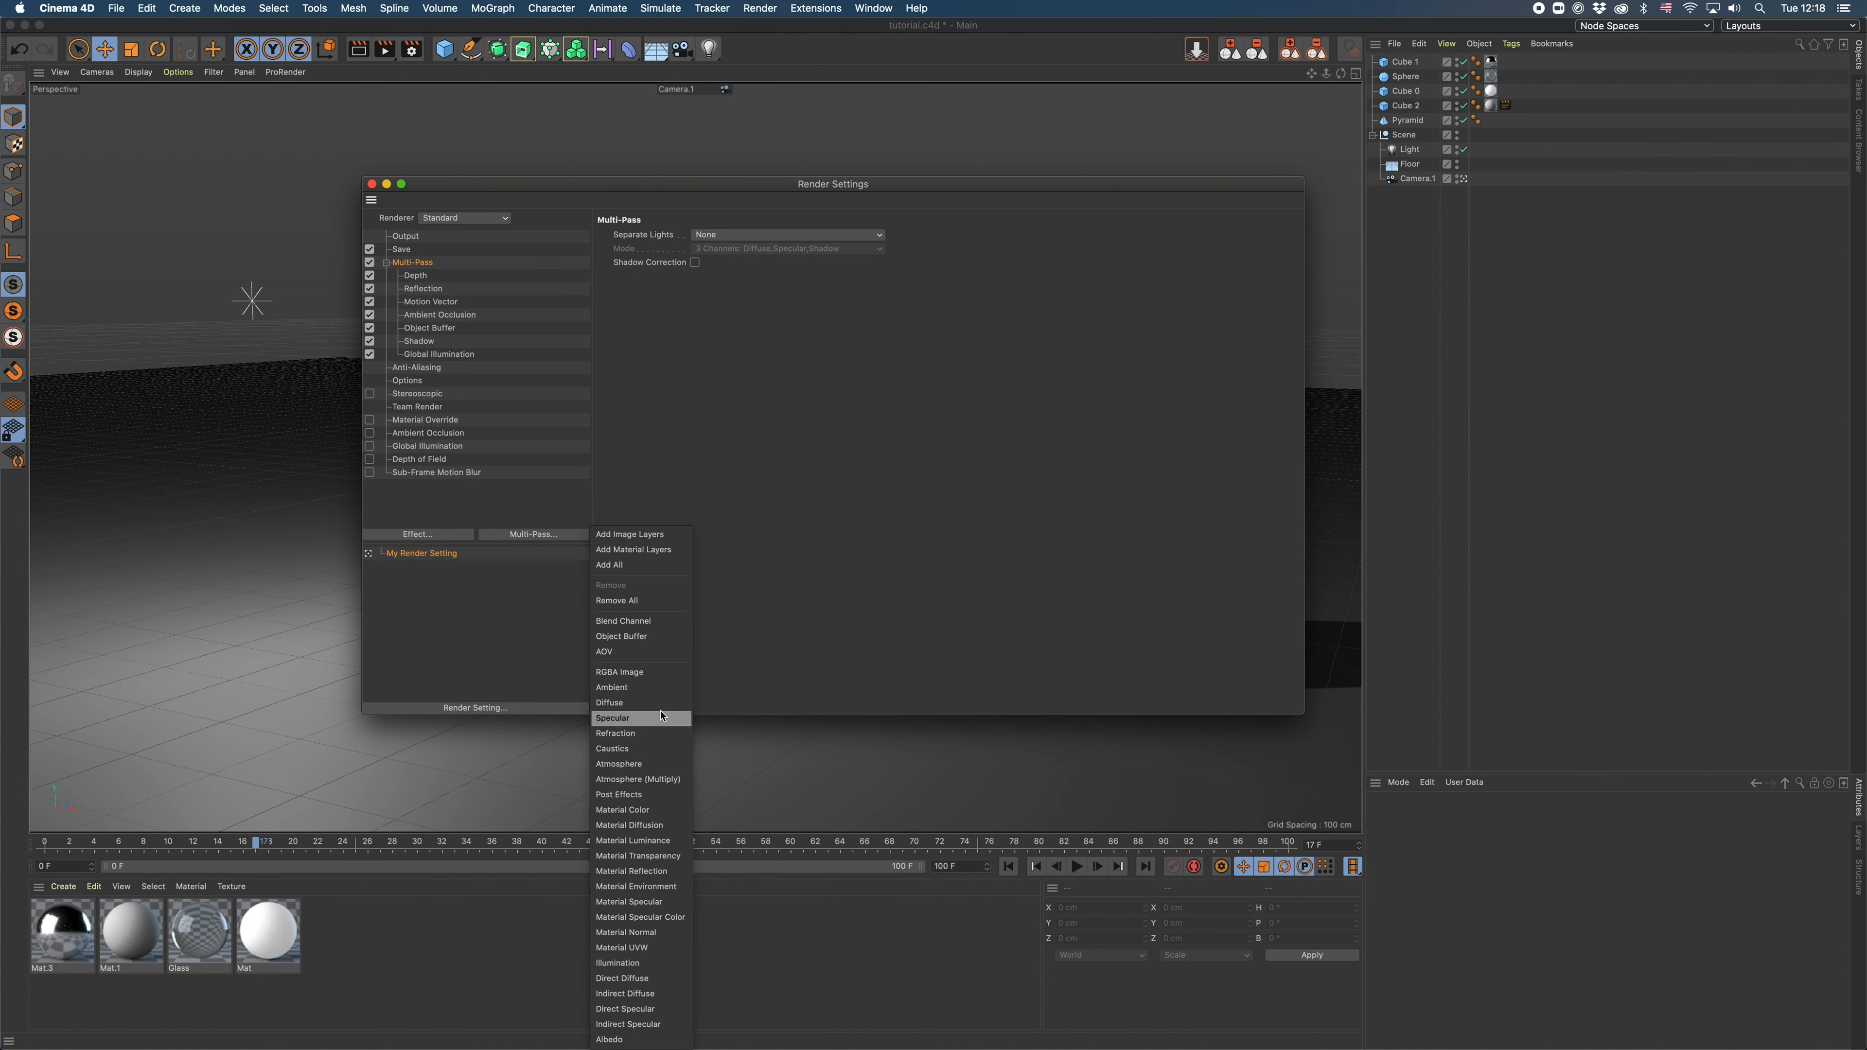
click(615, 704)
click(384, 49)
click(980, 338)
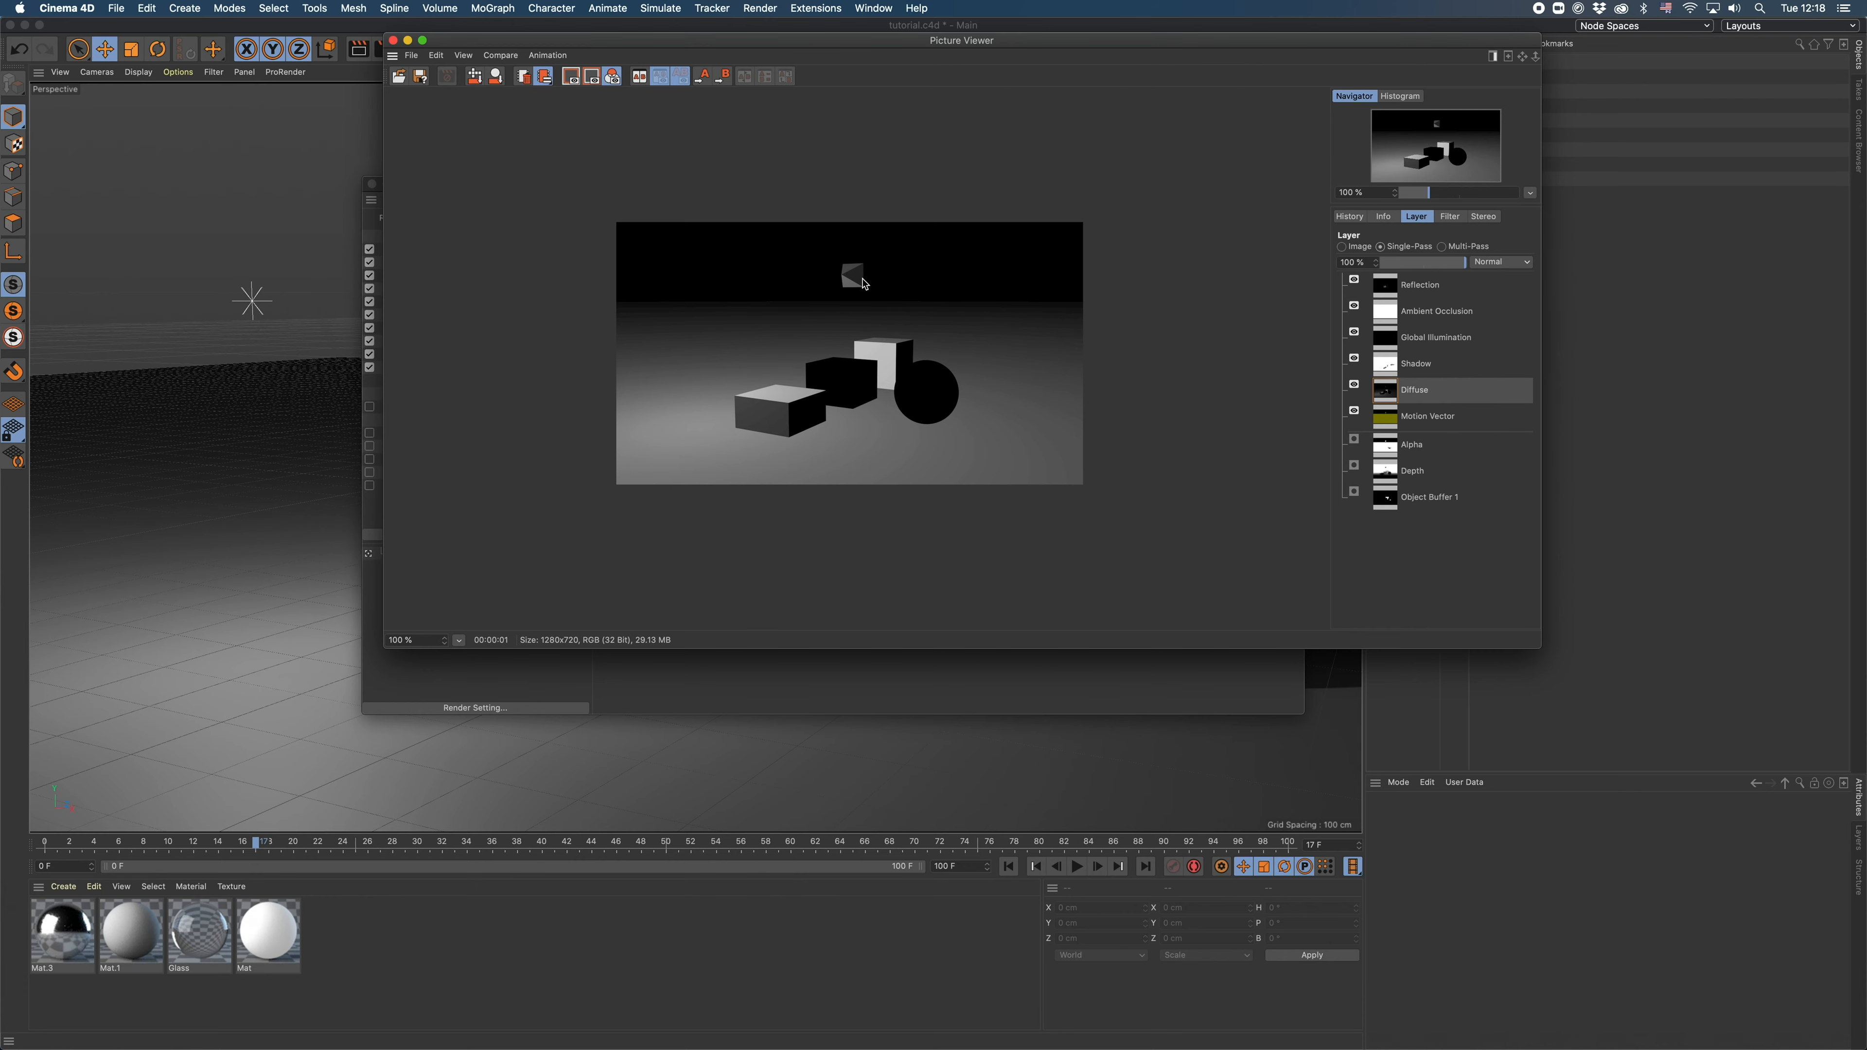
drag(1049, 48, 1256, 166)
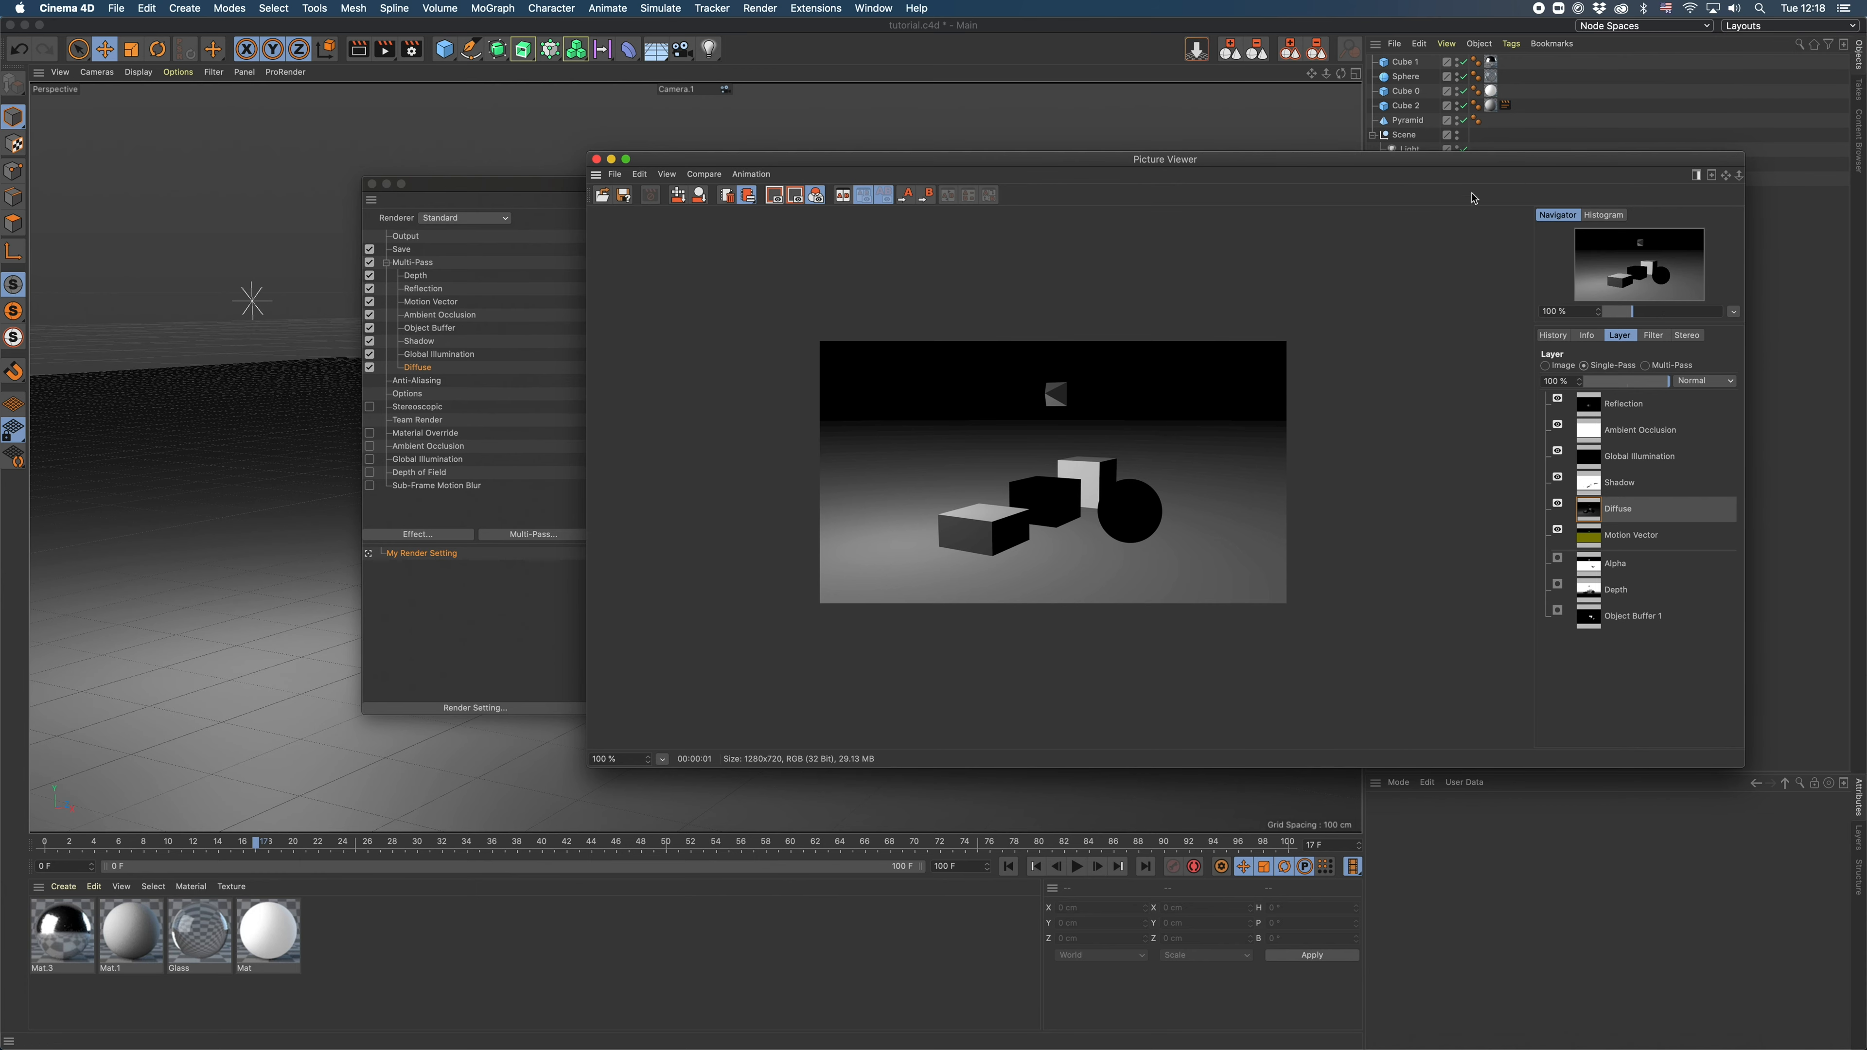
drag(832, 164, 825, 166)
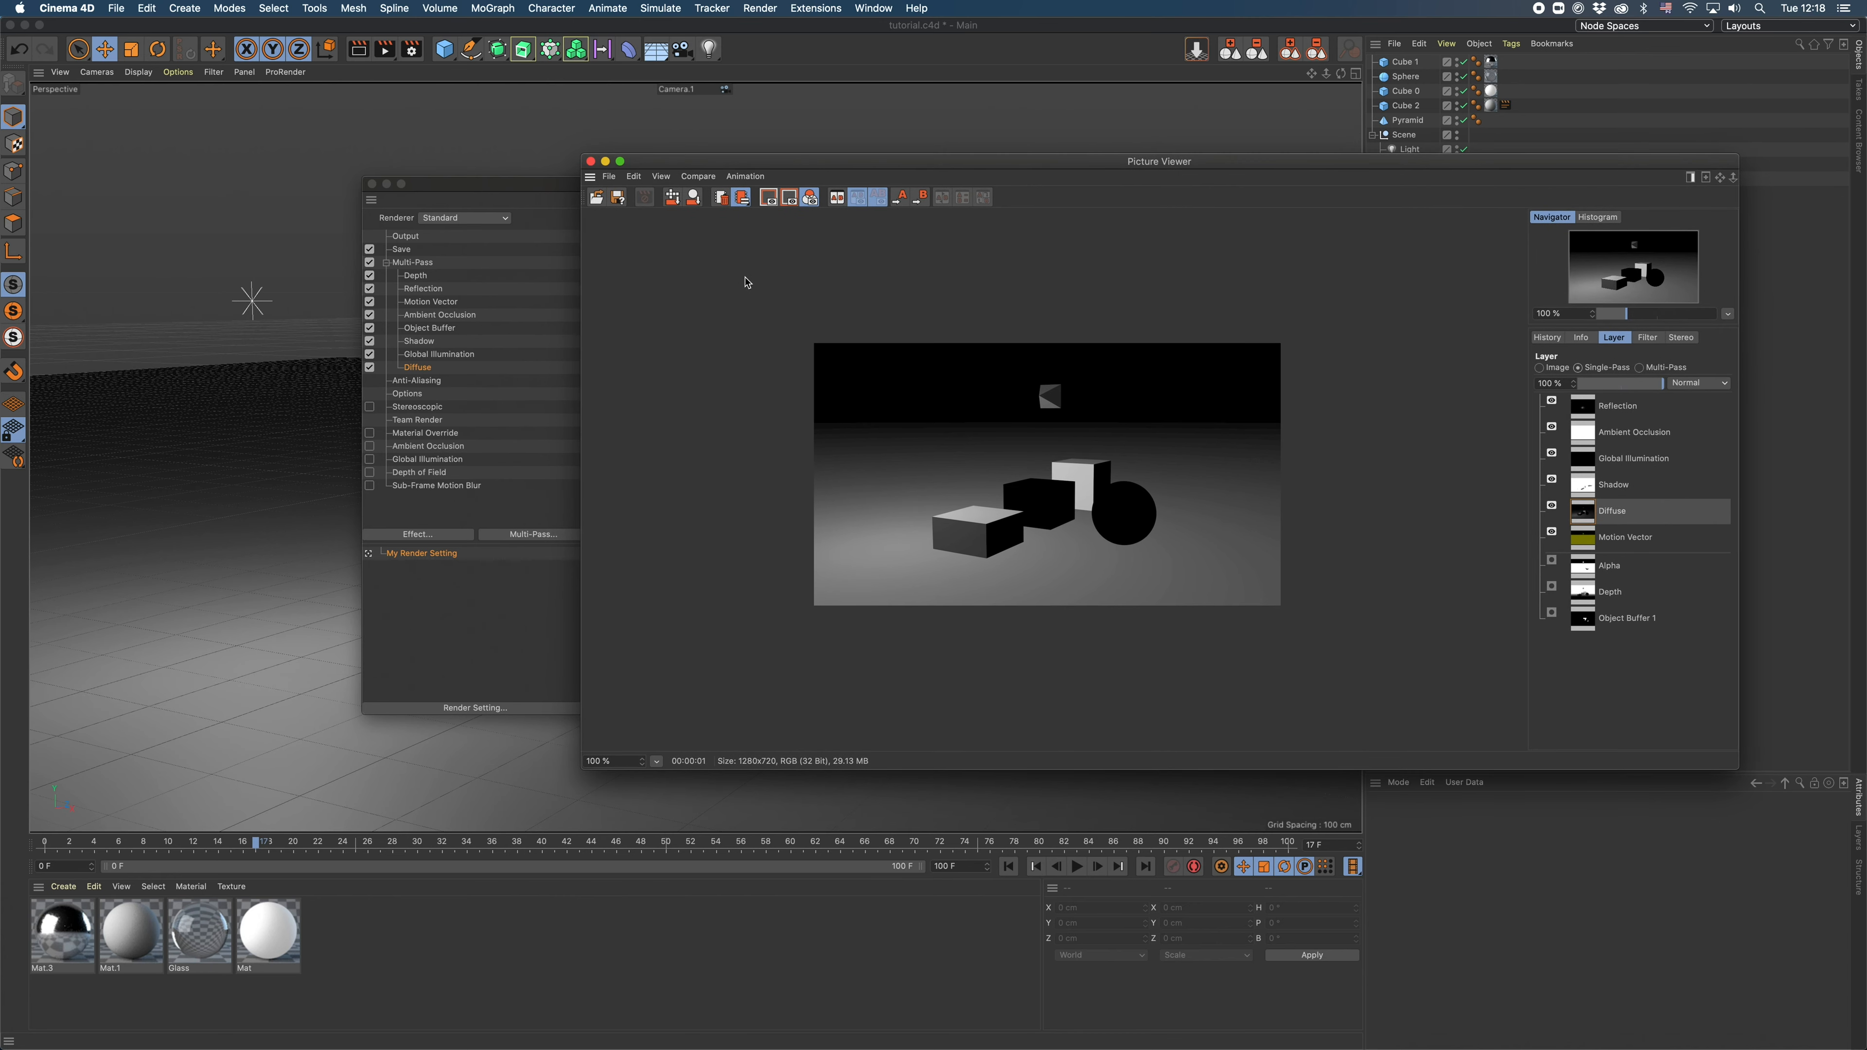
- Enable saving of the multi-pass image as OpenEXR at 32 Bit/Channel, with Multi-Layer File disabled
click(425, 274)
click(403, 250)
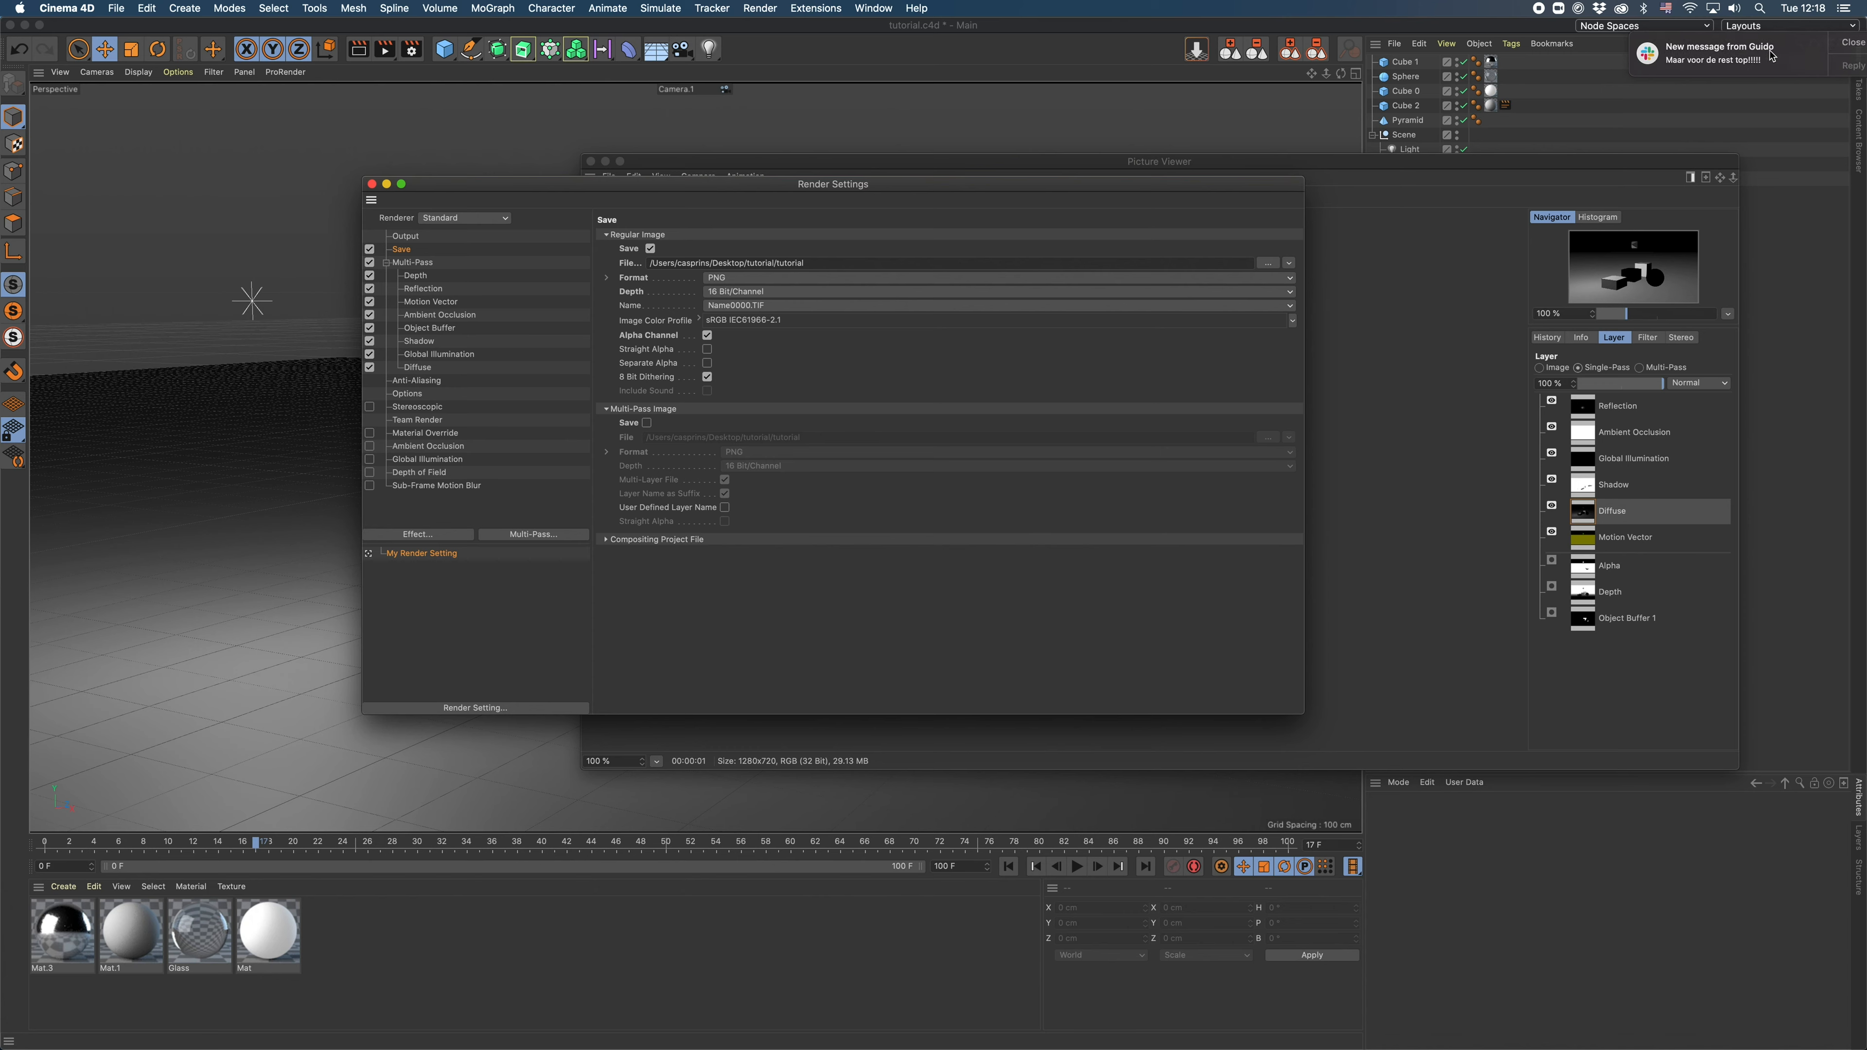
click(647, 423)
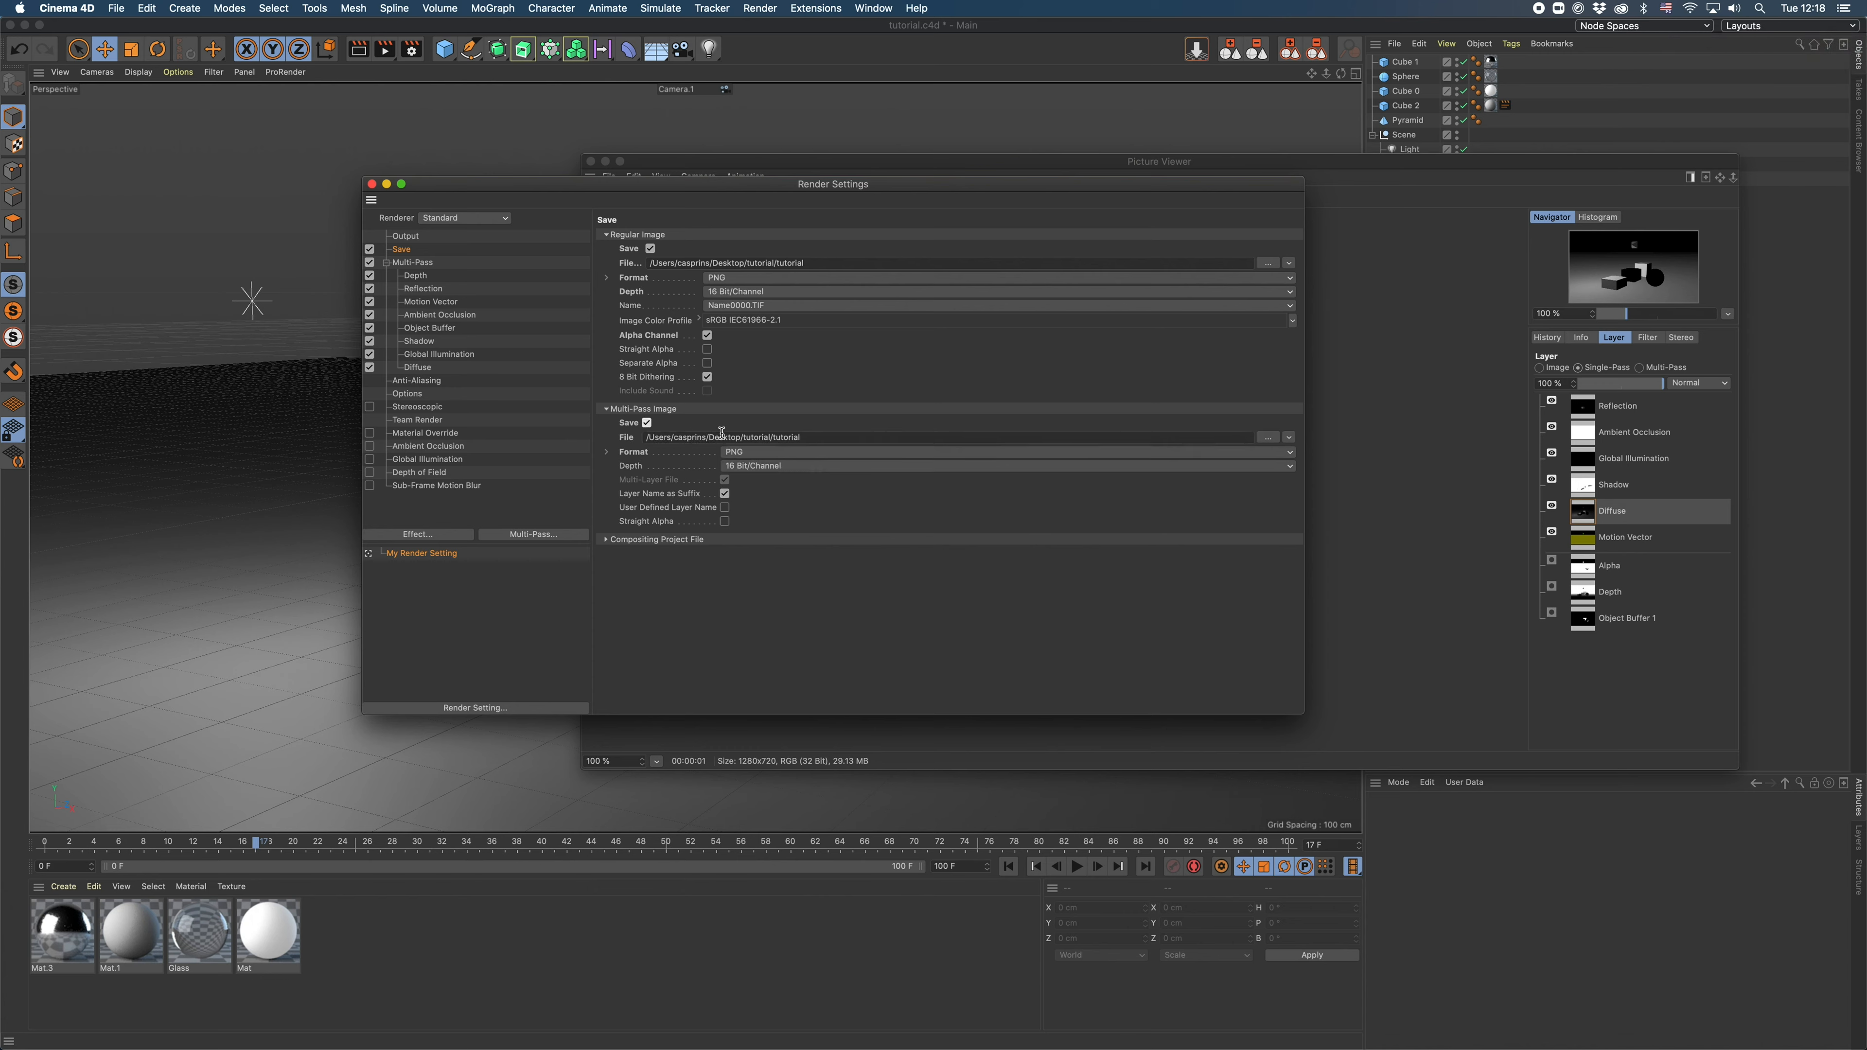
click(753, 454)
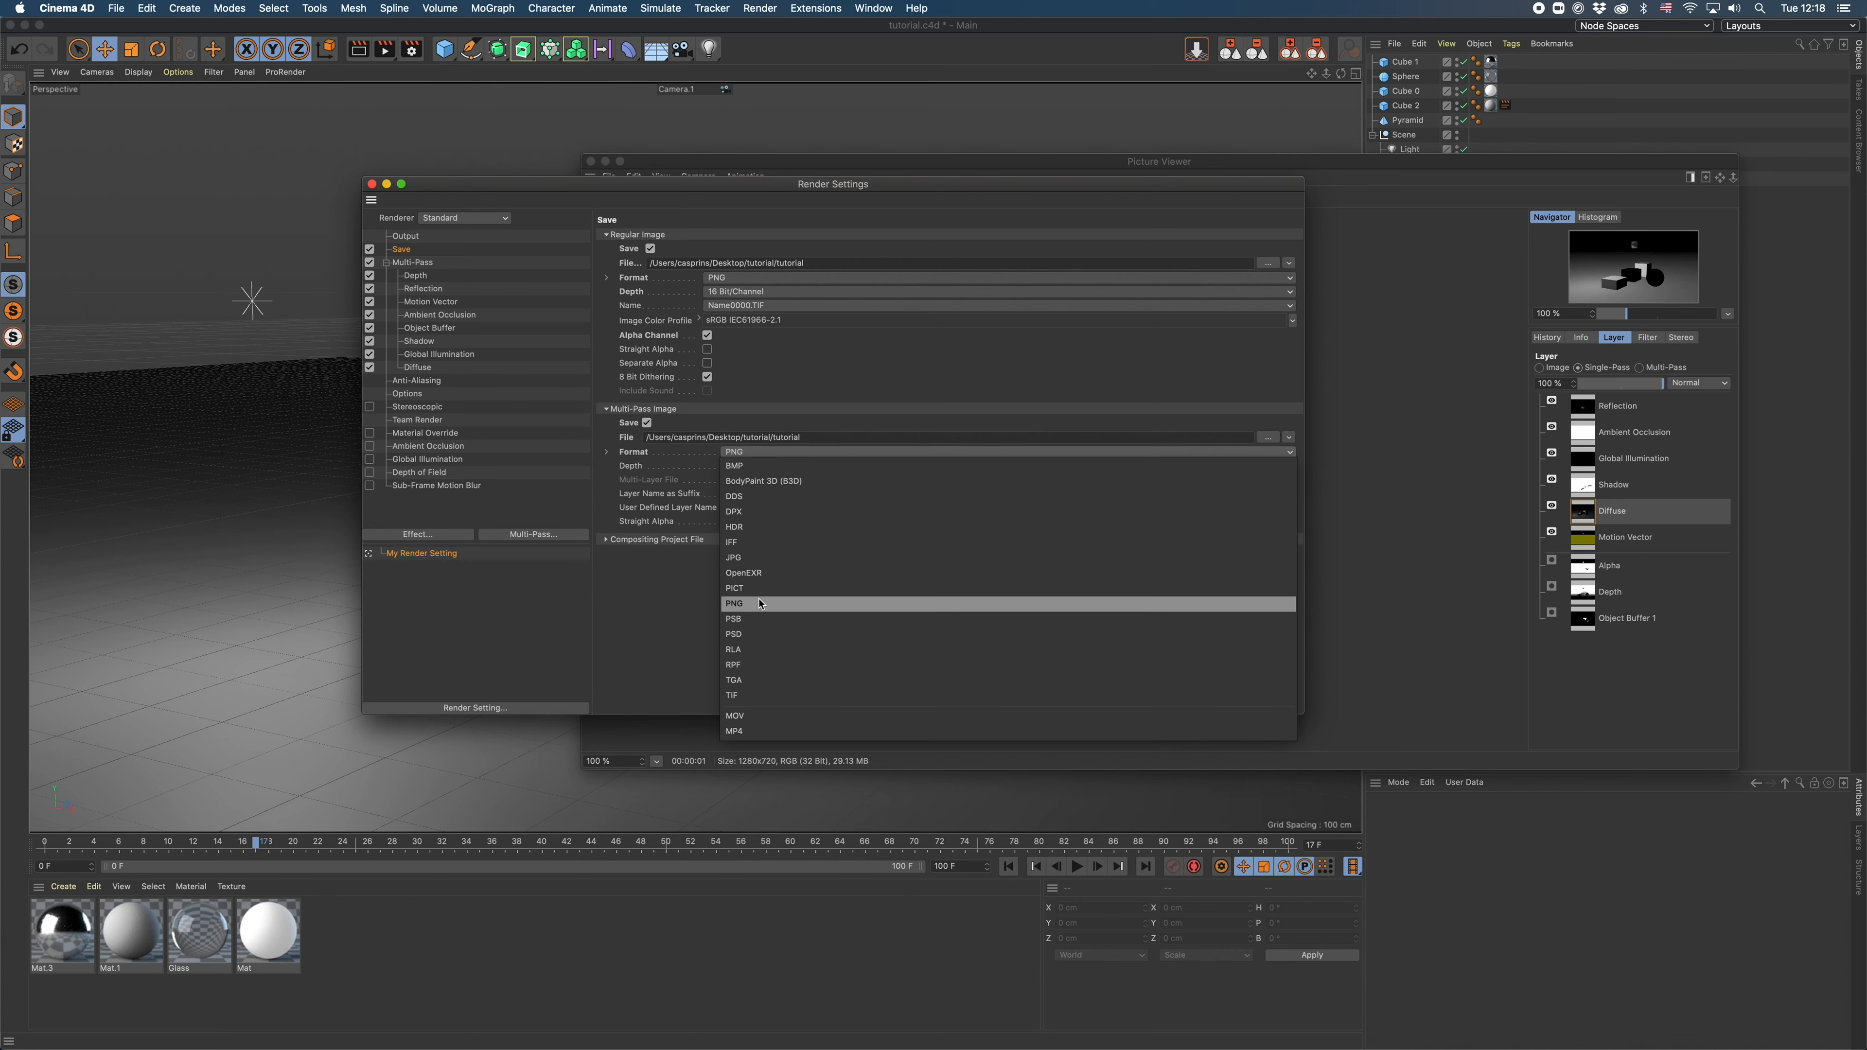
click(748, 574)
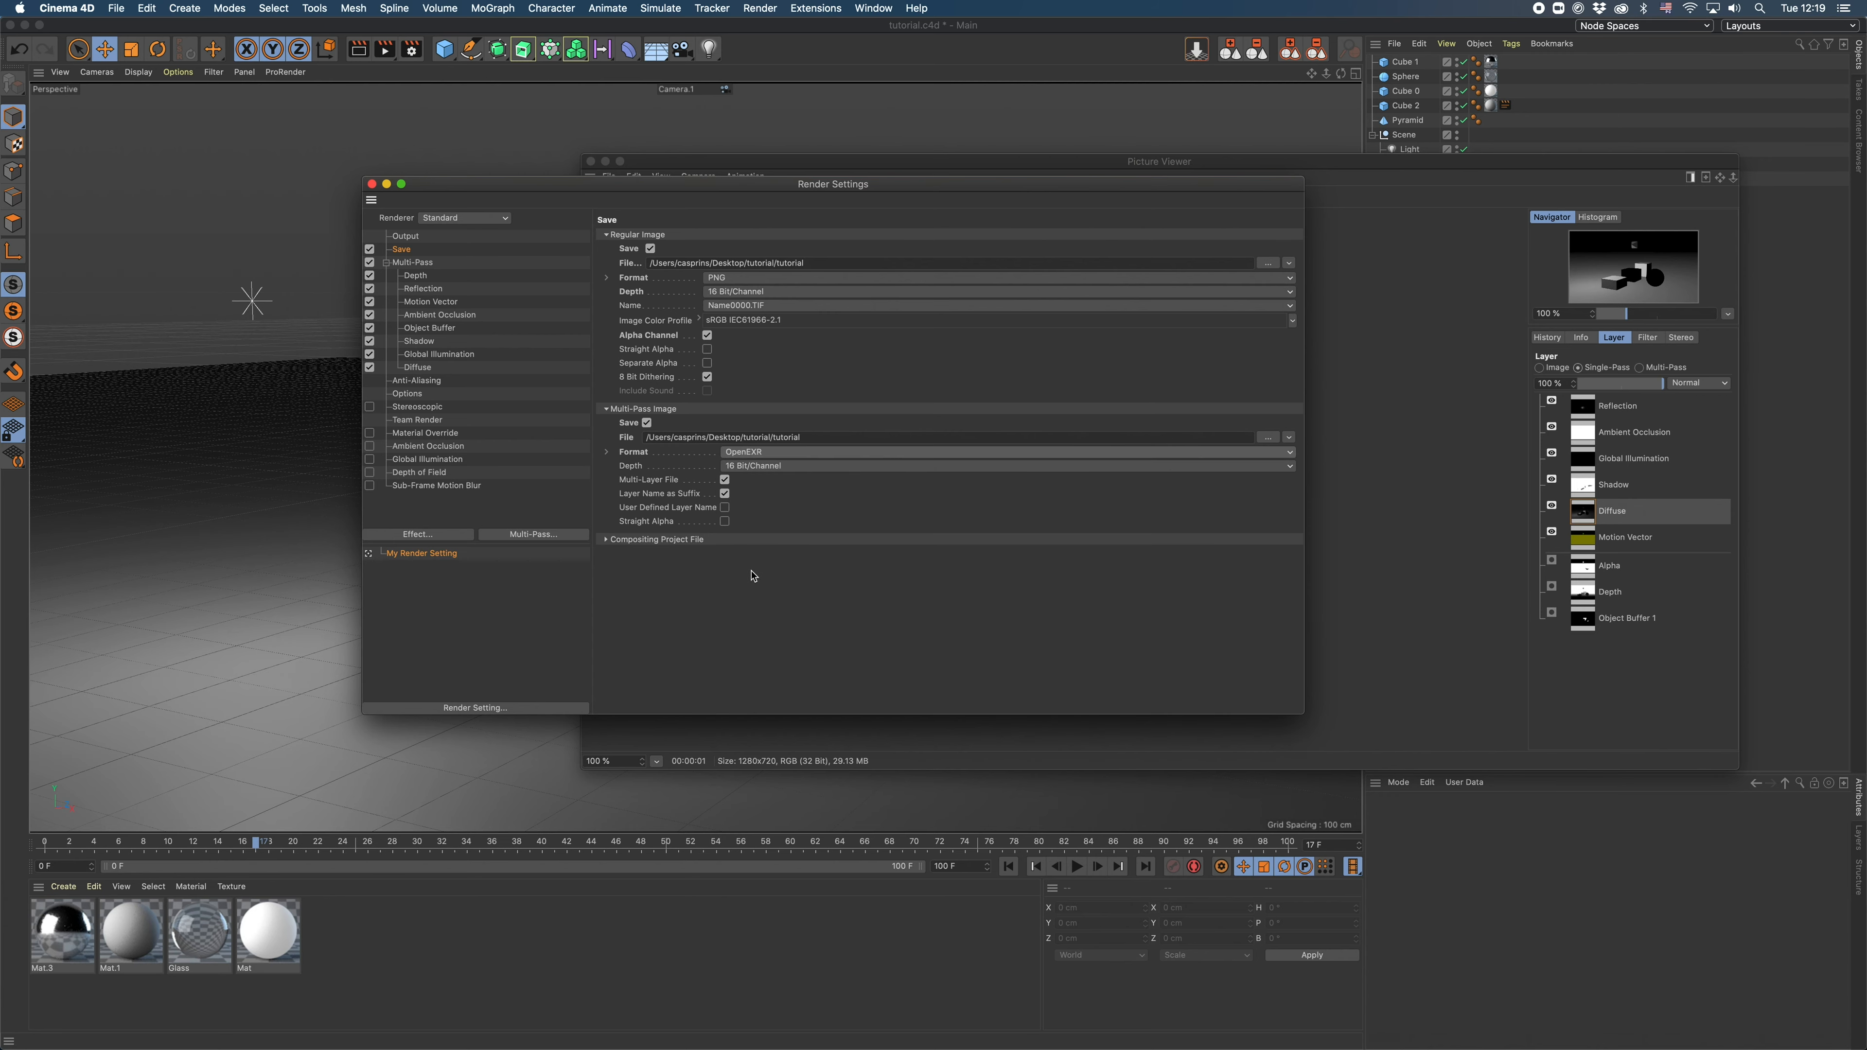
click(751, 468)
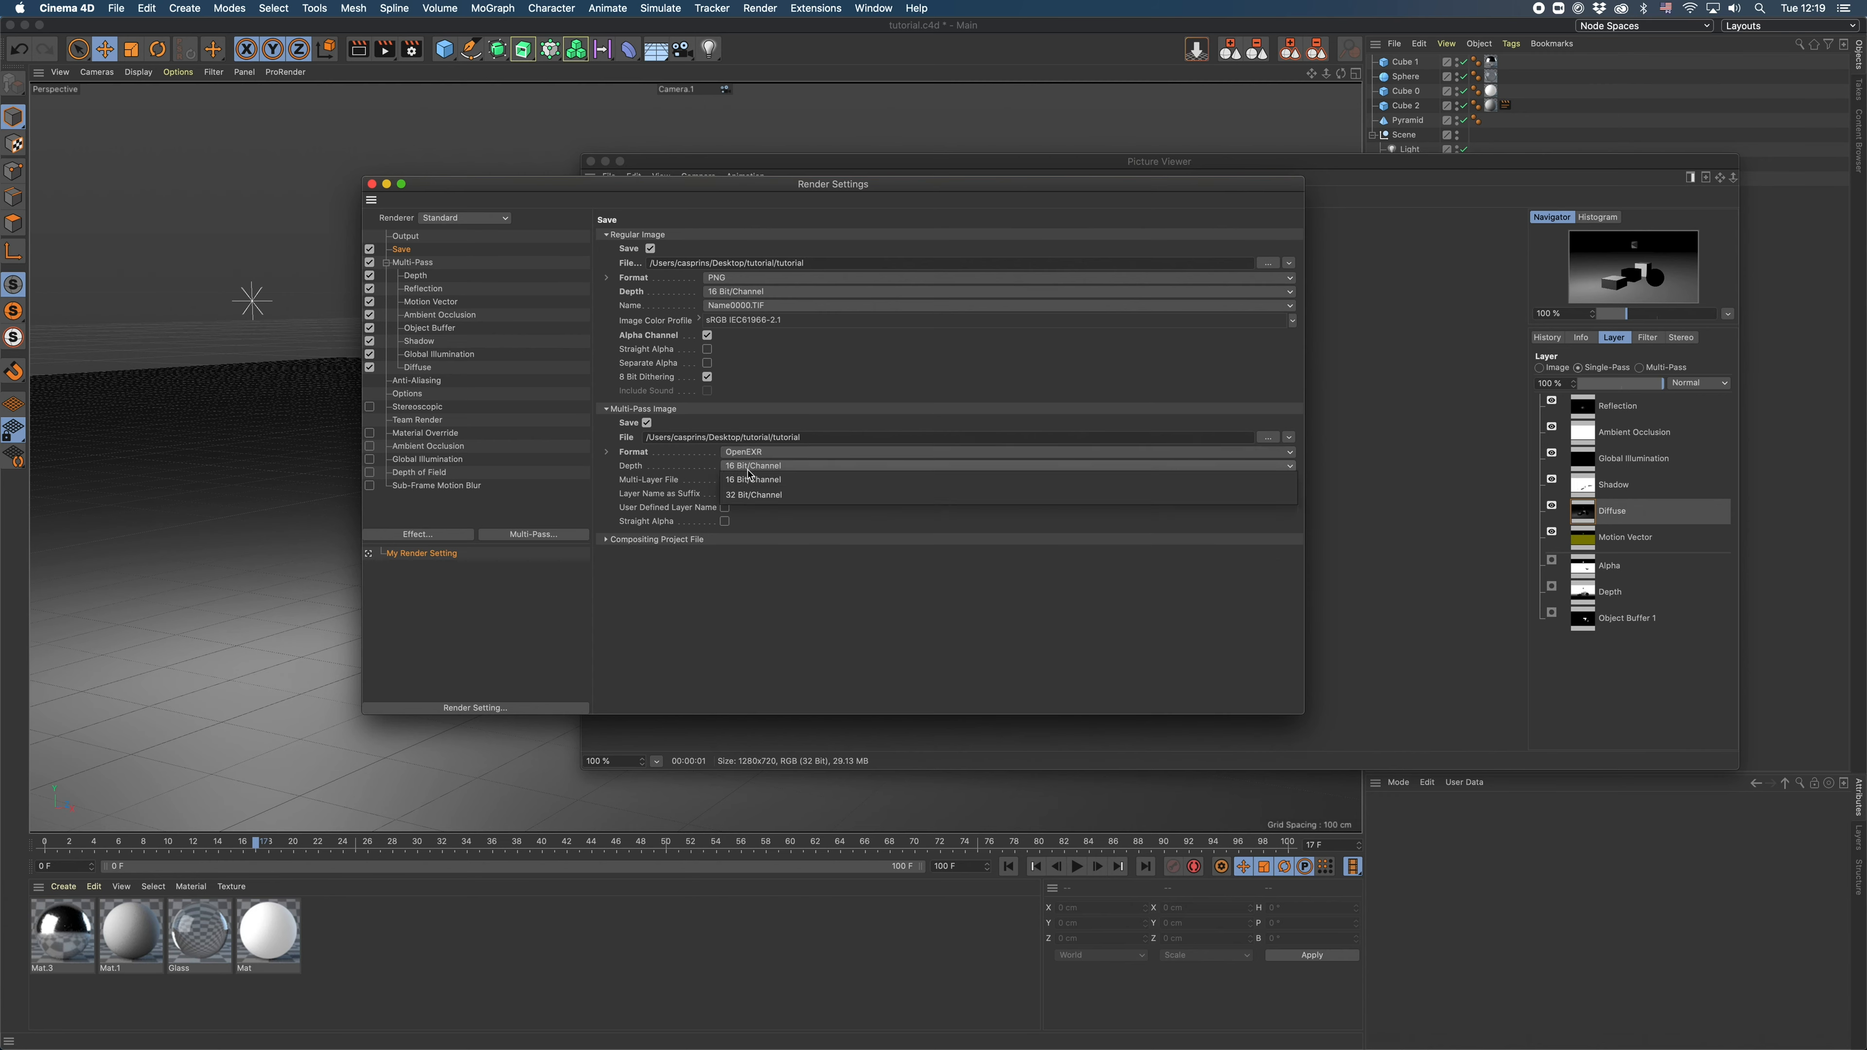
click(746, 499)
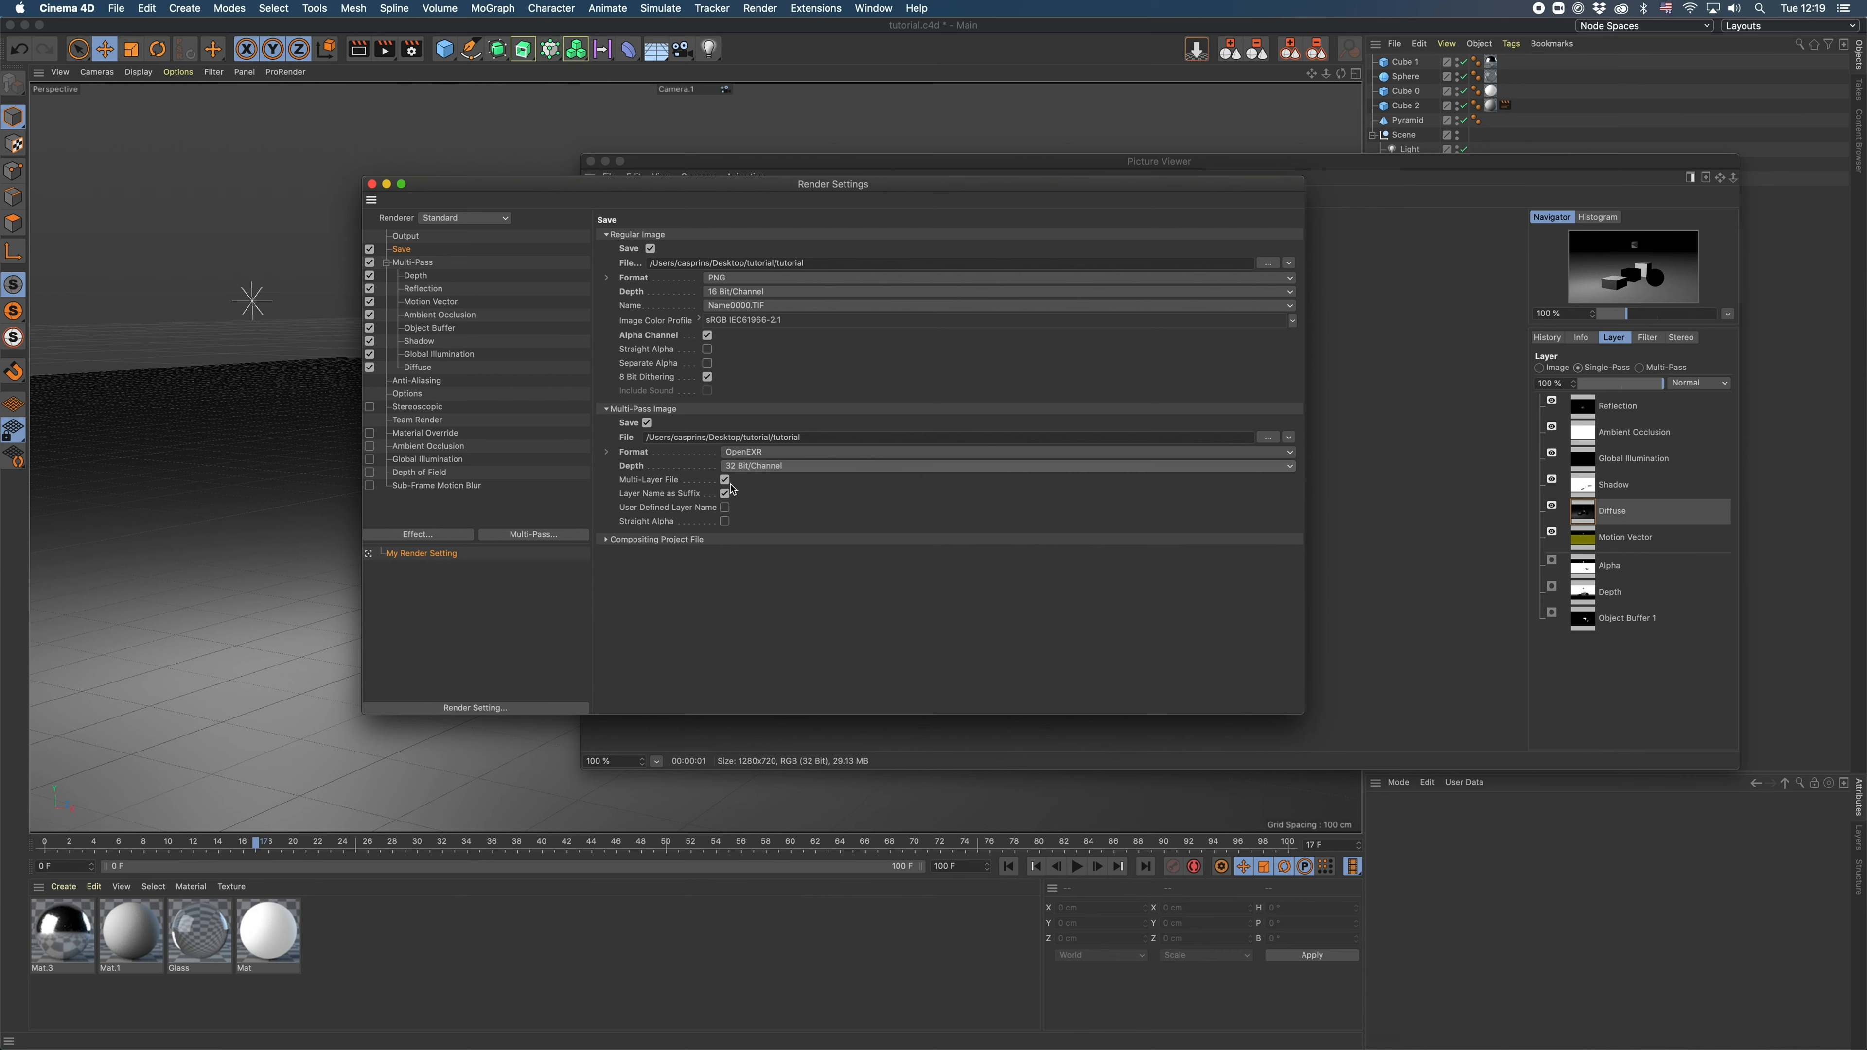
click(642, 480)
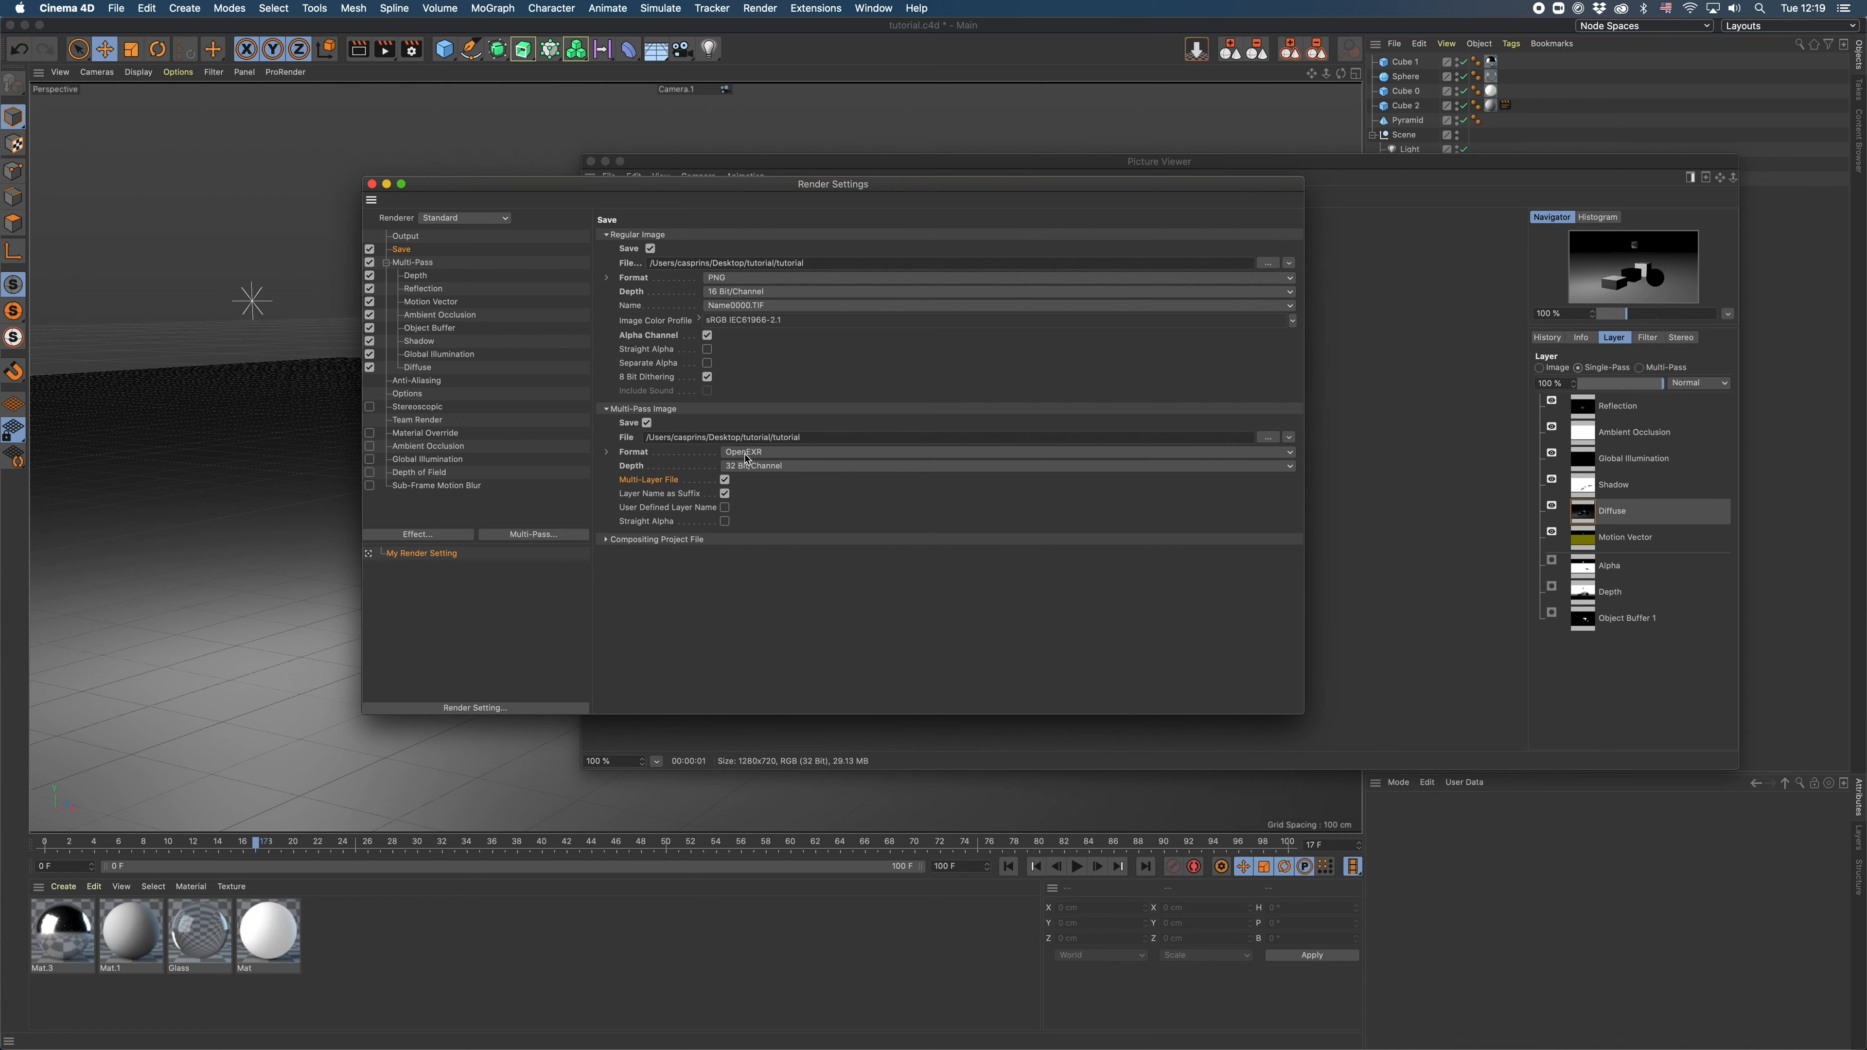
click(724, 480)
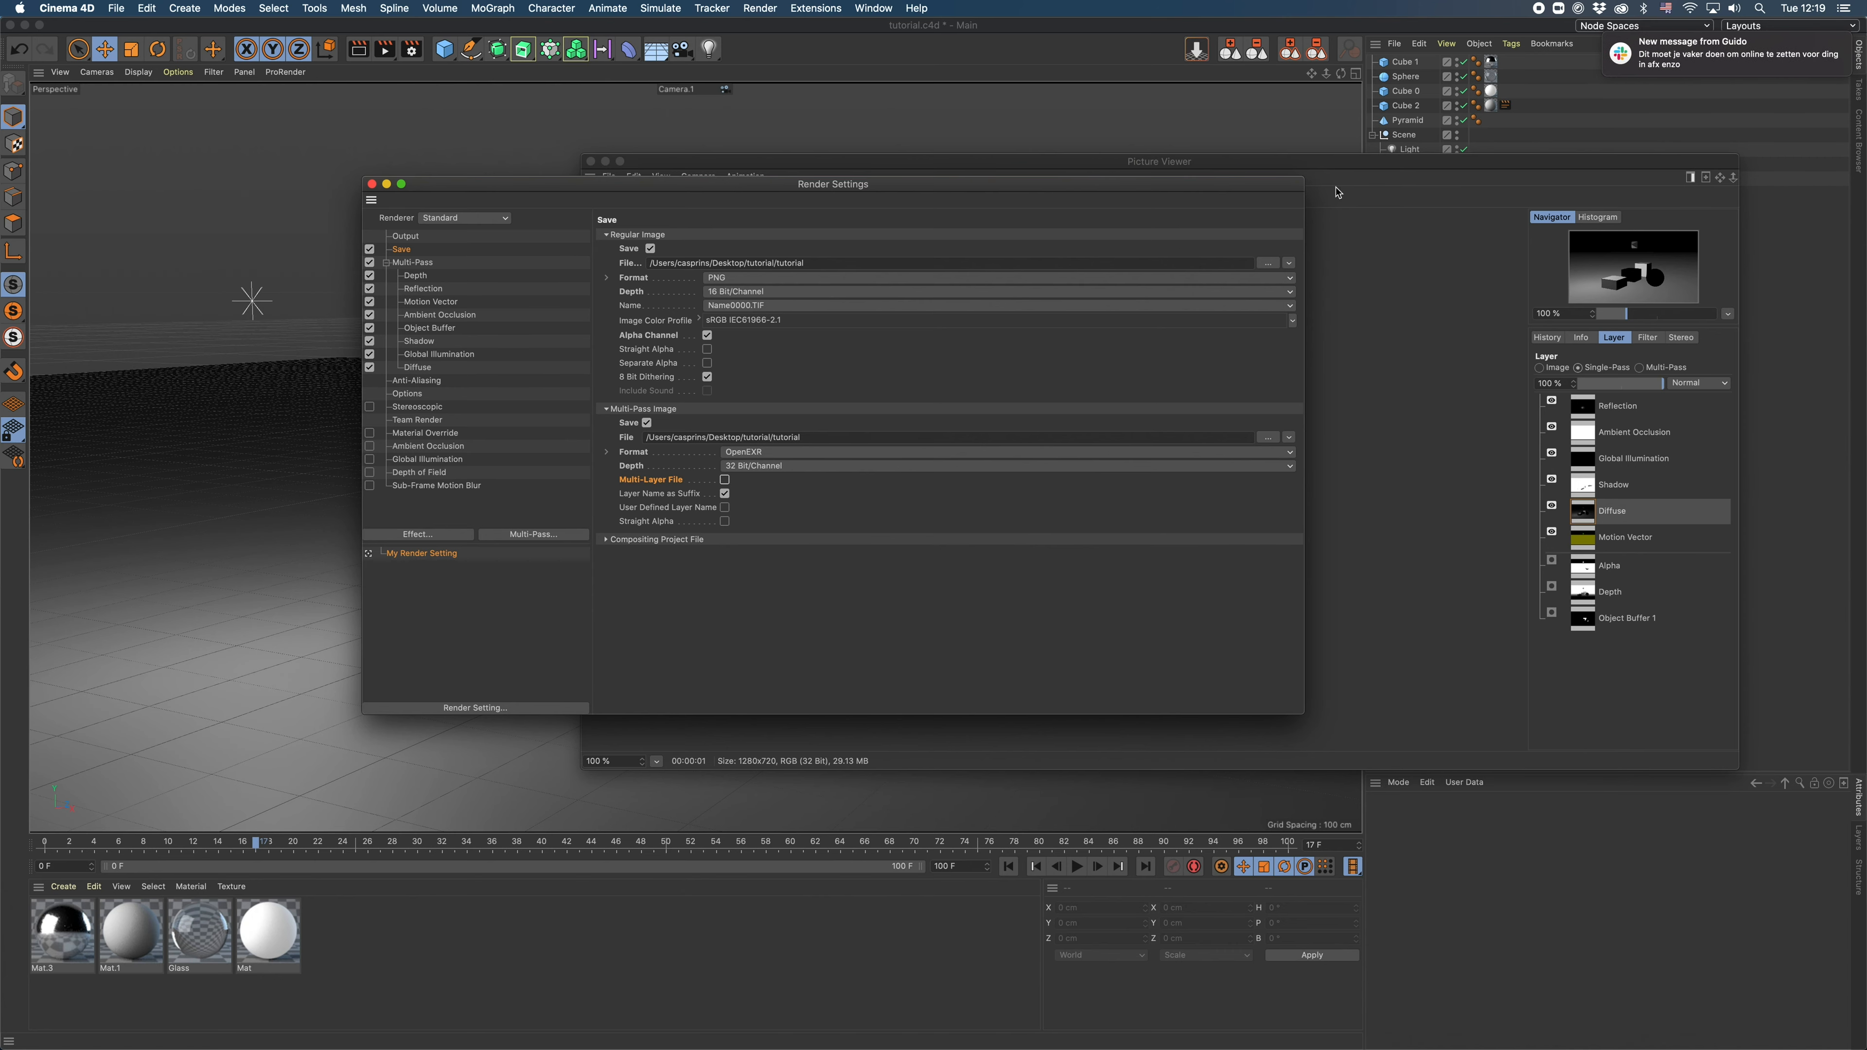
- Render the frame again, overwriting tutorial0017.png, and inspect the Depth pass up close
click(388, 52)
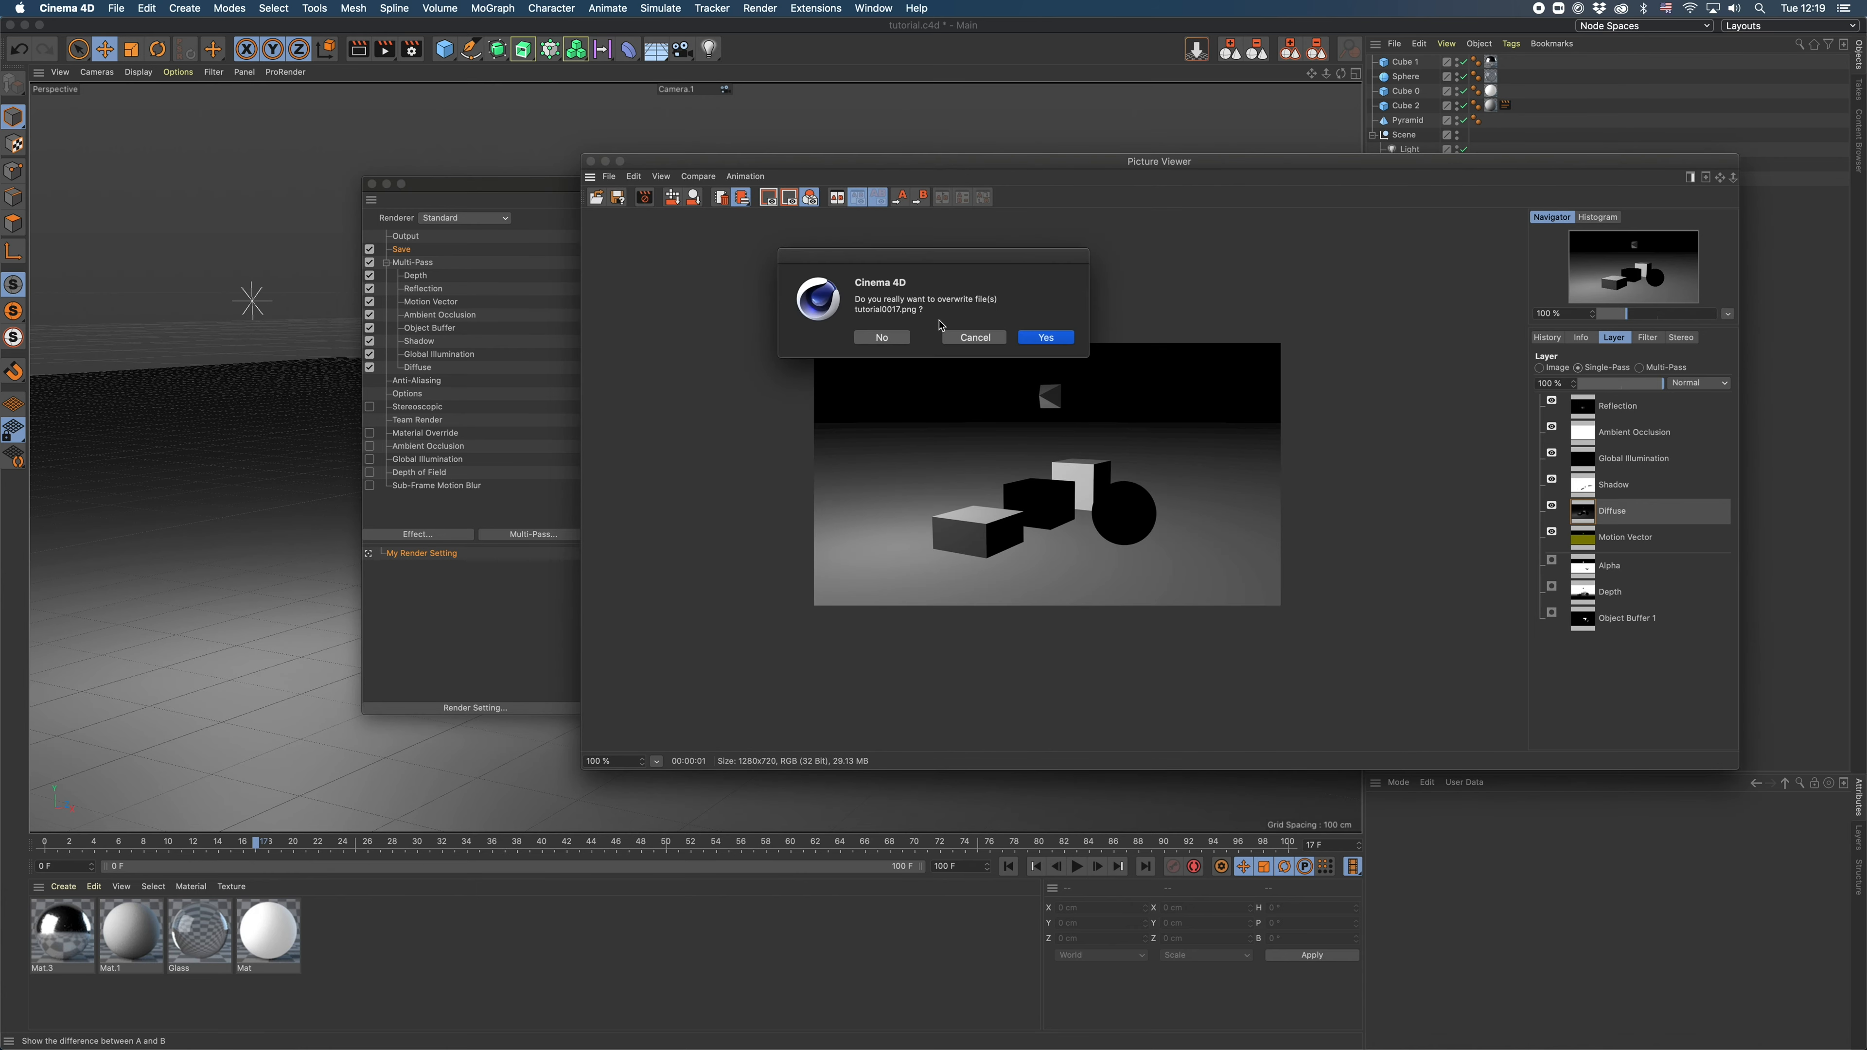
click(1044, 338)
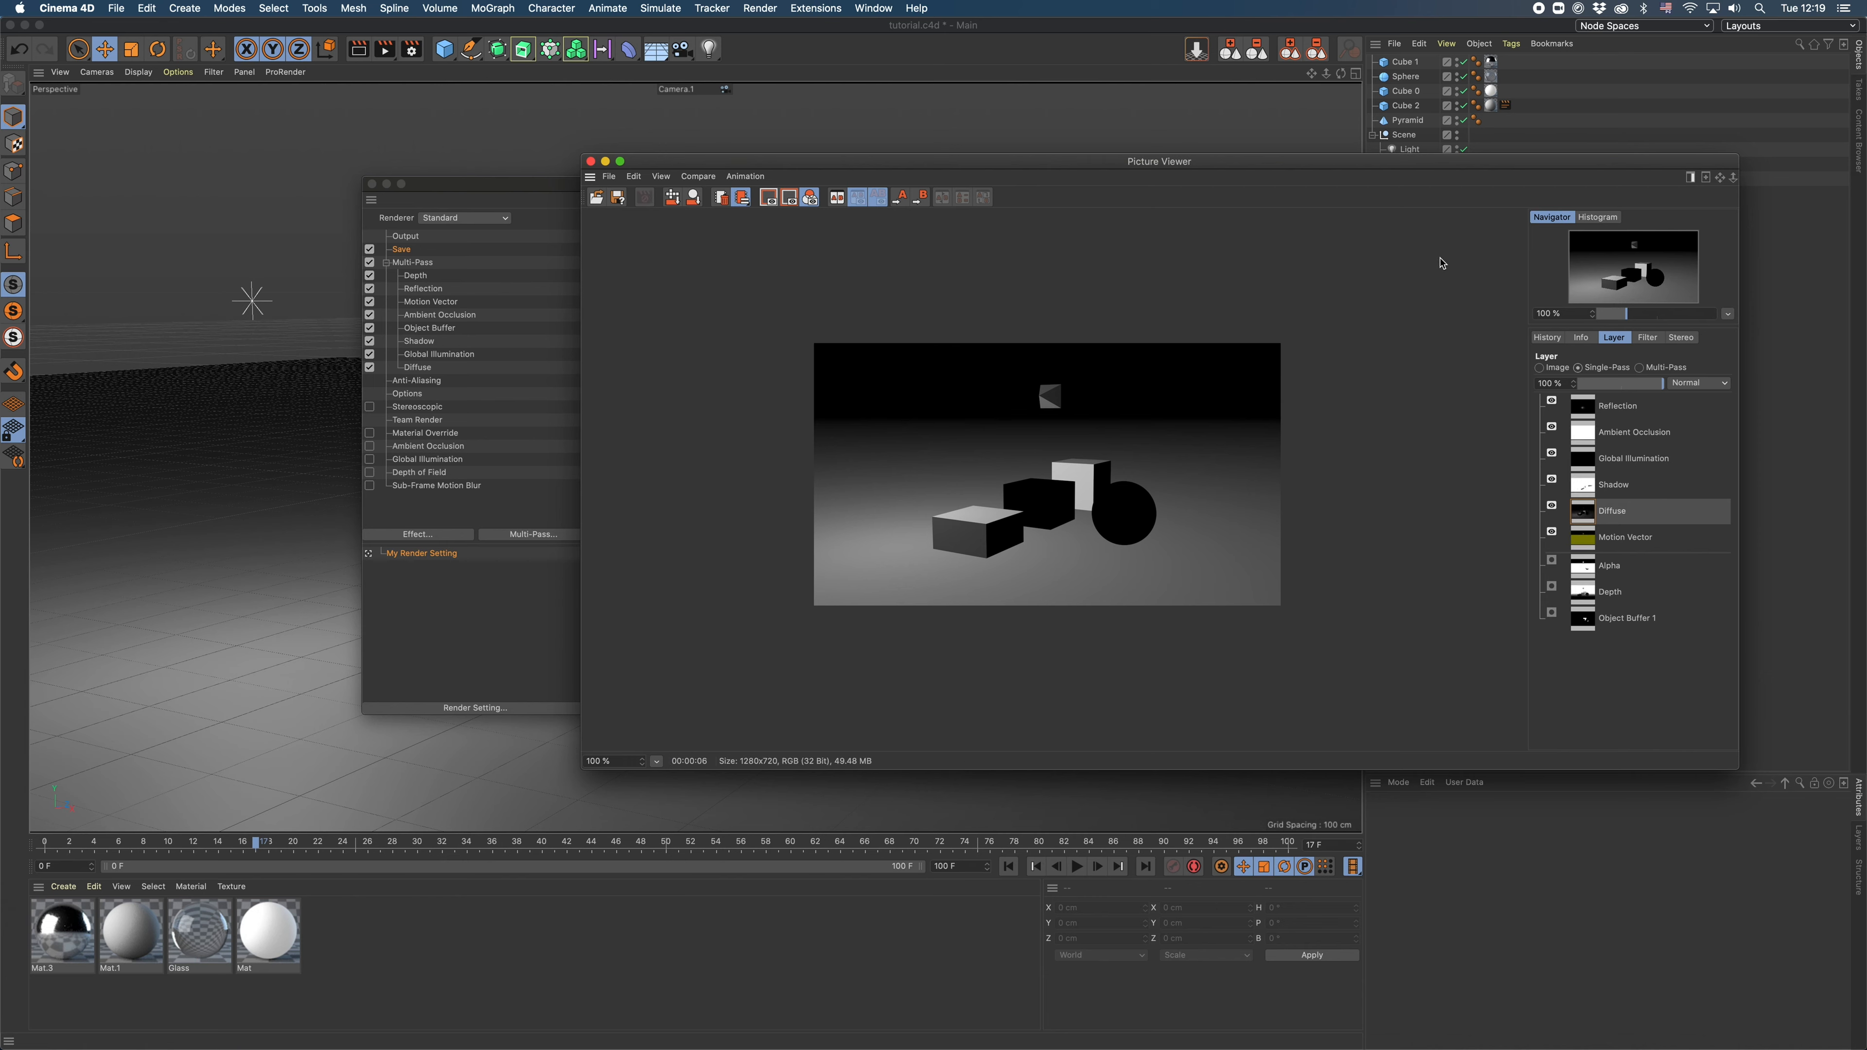
click(1585, 600)
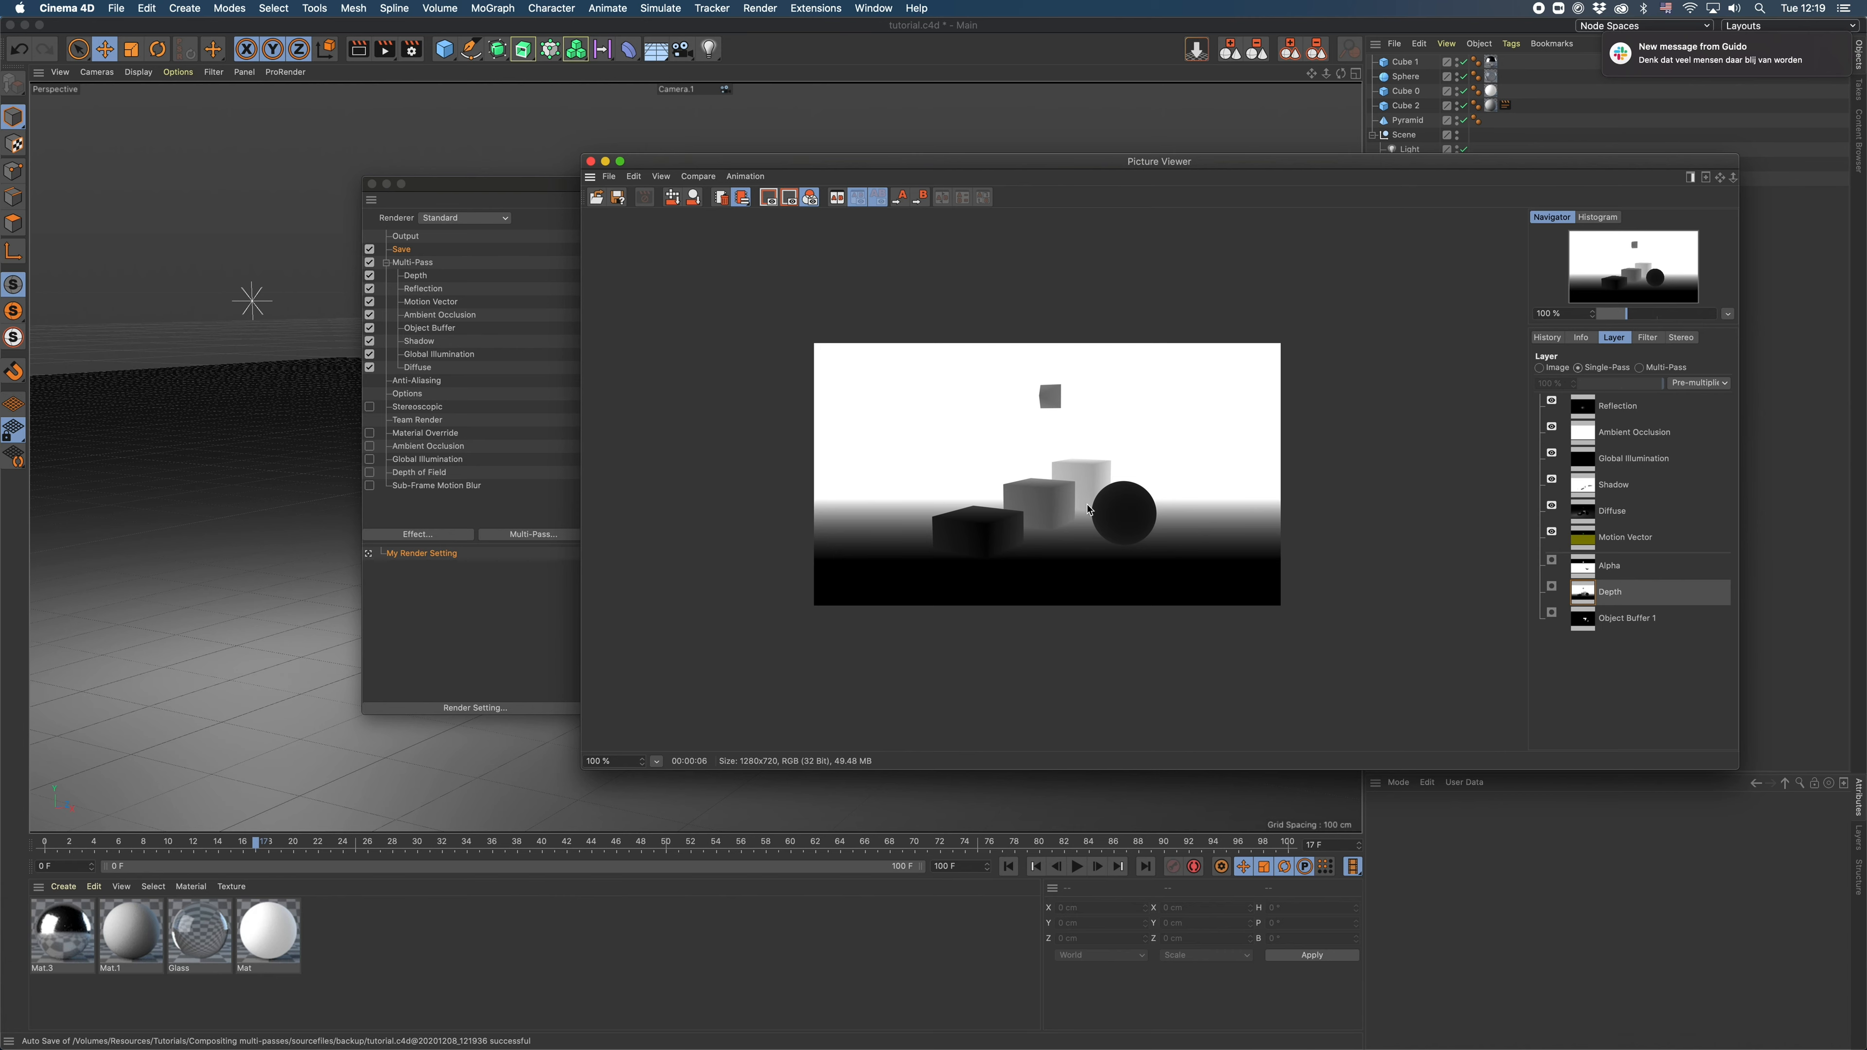
drag(1632, 320, 1644, 318)
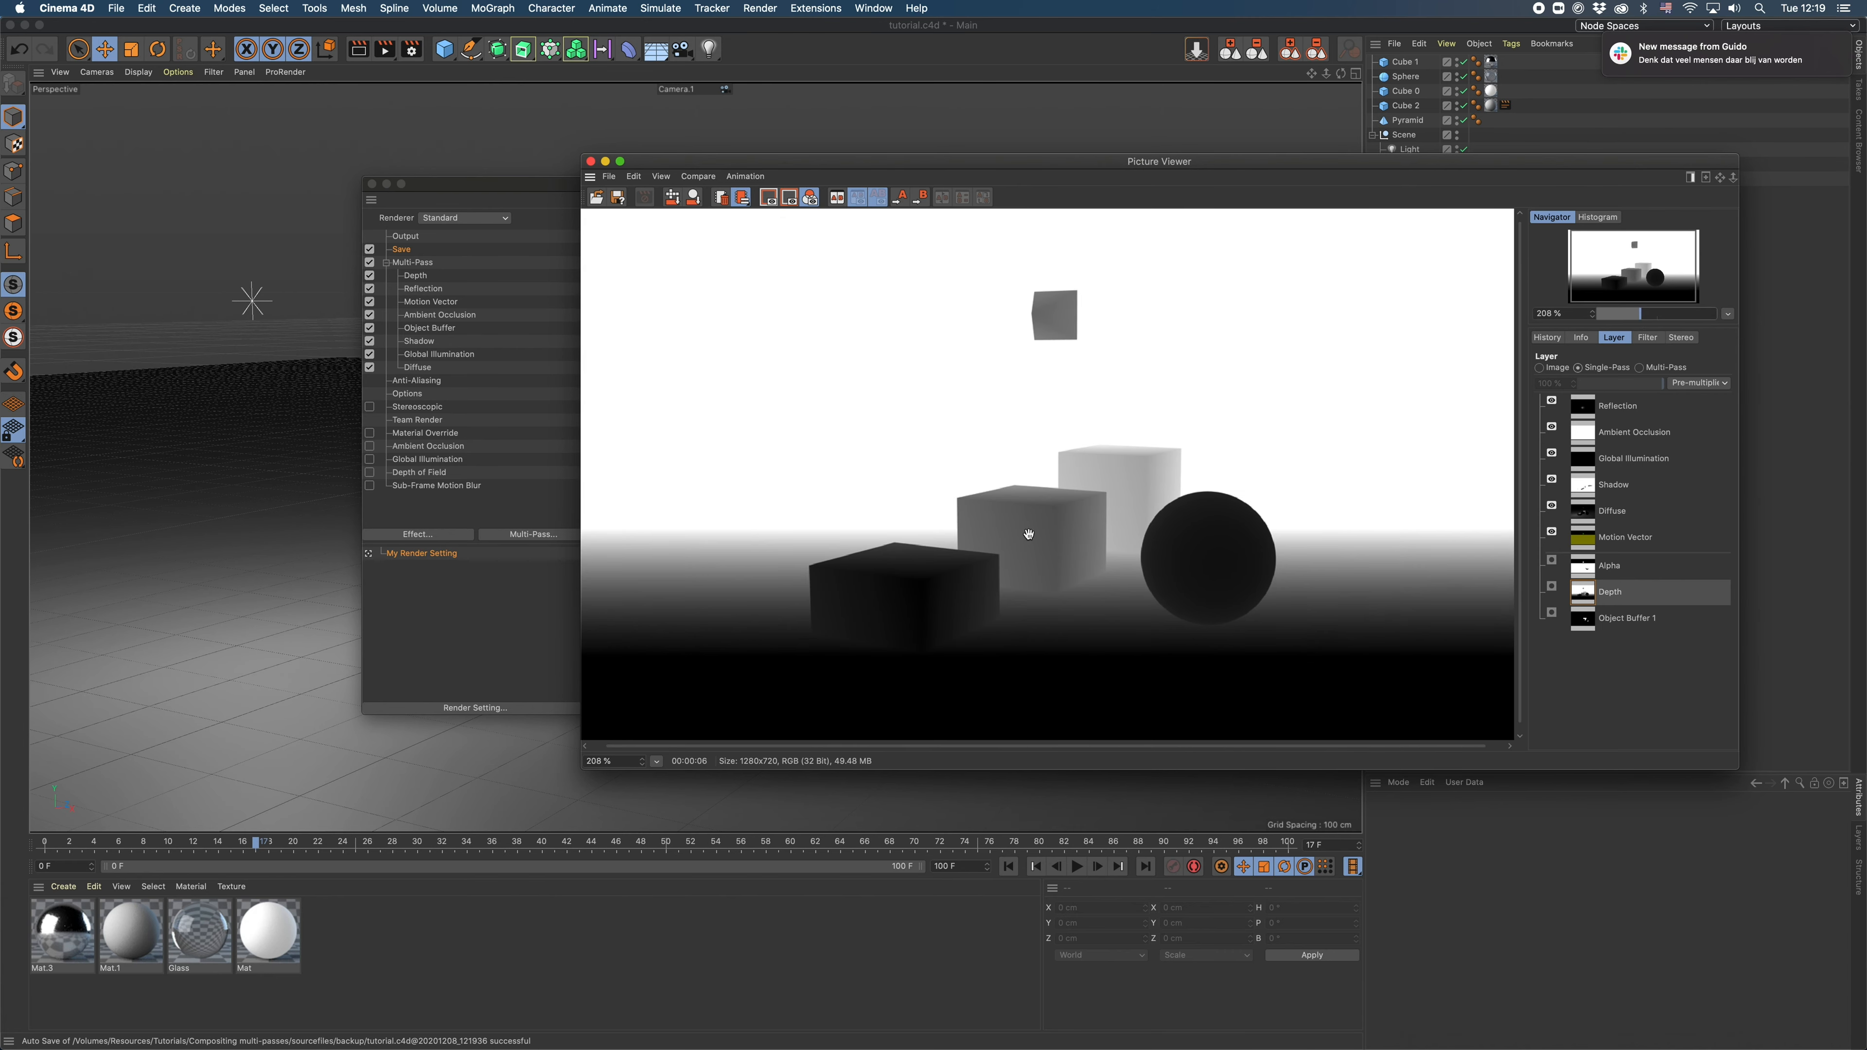